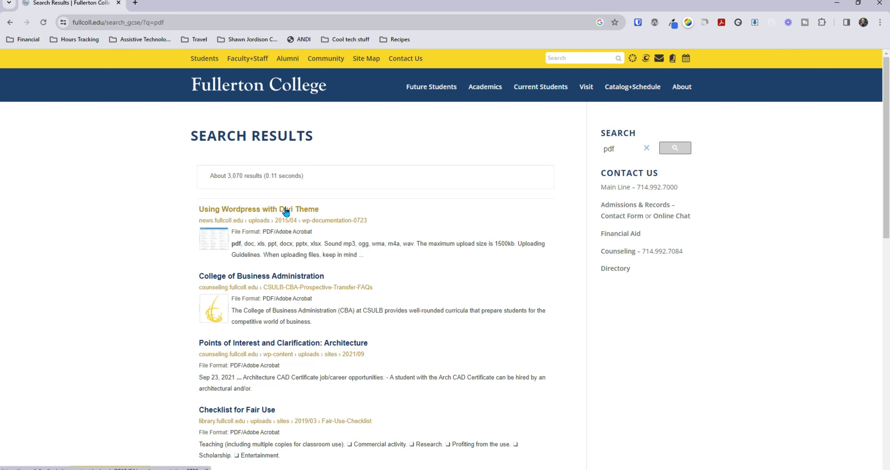
- Open the "Points of Interest and Clarification: Architecture" PDF from the search results and skim through its pages
scroll(284, 209, "down", 4)
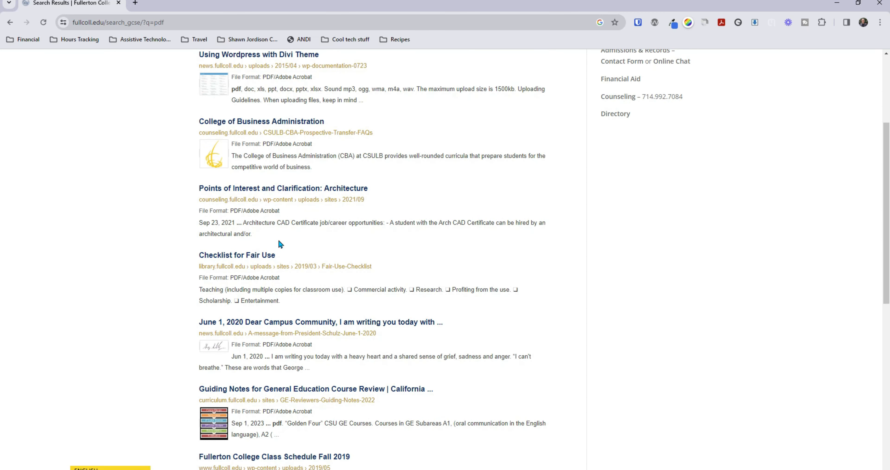
scroll(280, 243, "down", 4)
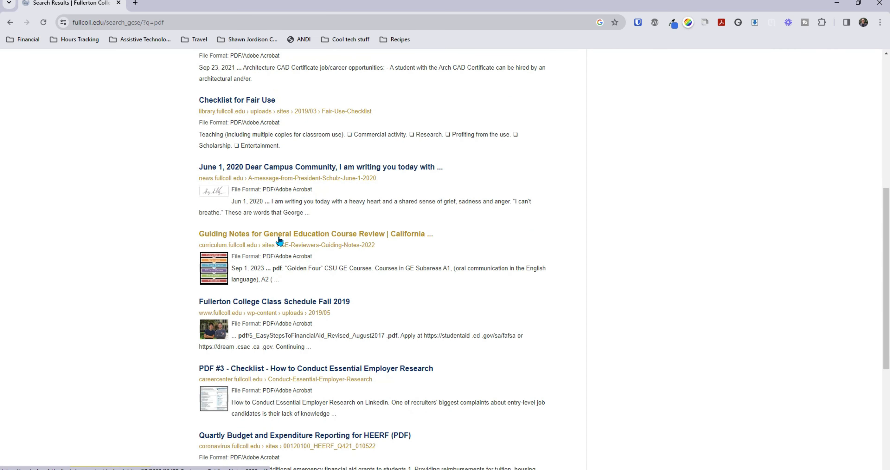
scroll(280, 242, "up", 8)
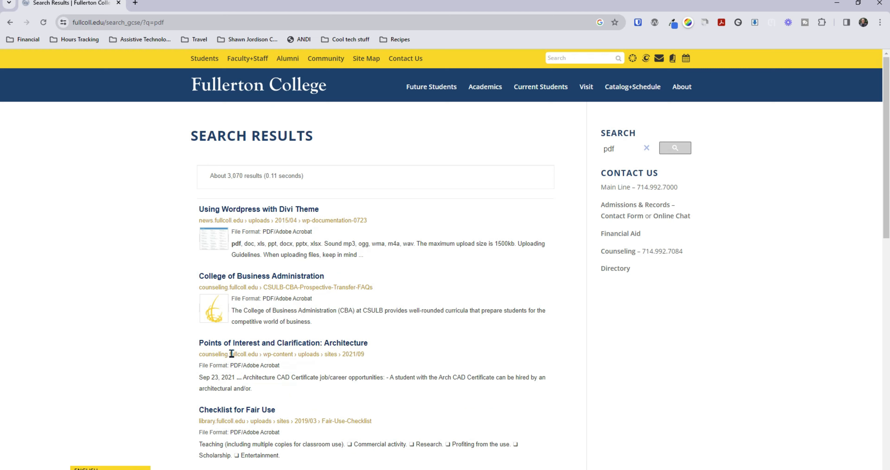
left_click(232, 345)
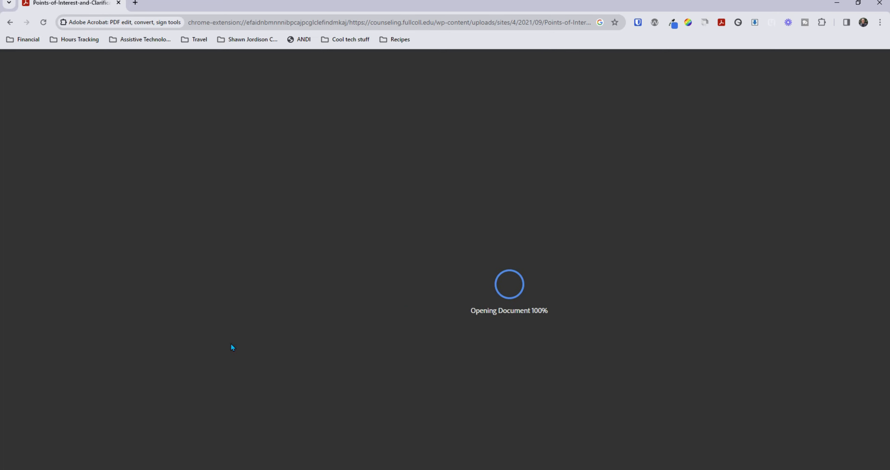
scroll(670, 190, "down", 20)
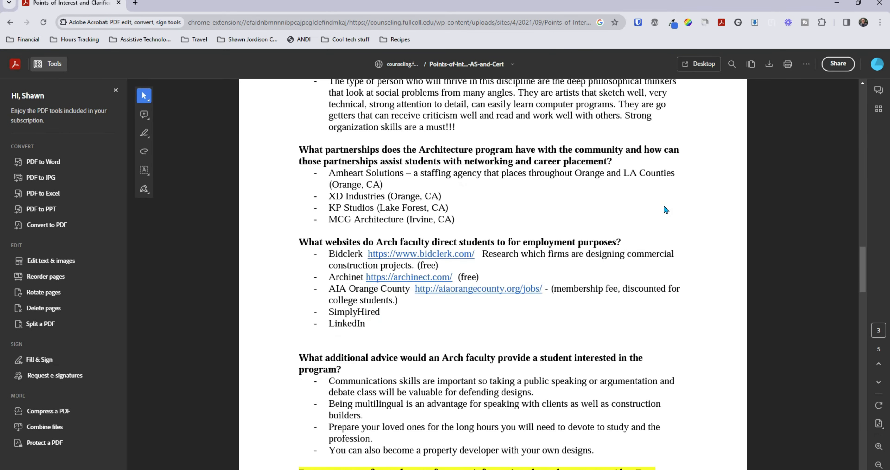
scroll(691, 259, "down", 3)
scroll(707, 281, "up", 20)
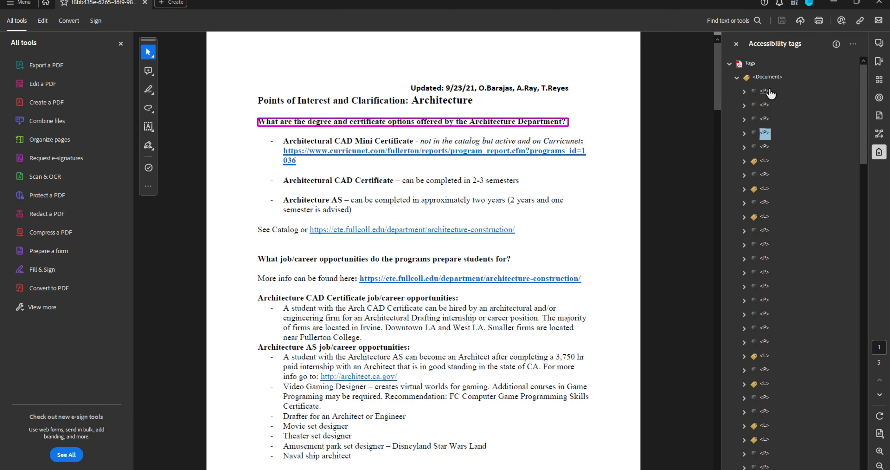
- In Acrobat, expand the third paragraph tag and walk through the existing accessibility tags down to the end of the document
left_click(765, 119)
key("Right")
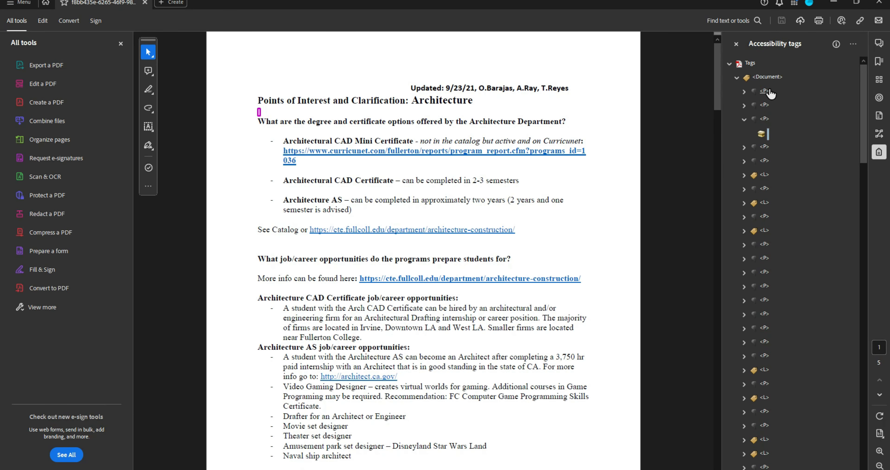
key("Down")
key("Down")
key("Down")
key("Down")
key("Down")
key("Down")
key("Down")
key("Down")
key("Down")
key("Down")
key("Down")
key("Down")
key("Down")
key("Down")
key("Down")
key("Down")
key("Down")
key("Down")
key("Down")
key("Down")
key("Down")
key("Down")
key("Down")
key("Down")
key("Down")
key("Down")
key("Down")
key("Down")
key("Down")
key("Down")
key("Down")
key("Down")
key("Down")
key("Down")
key("Down")
key("Down")
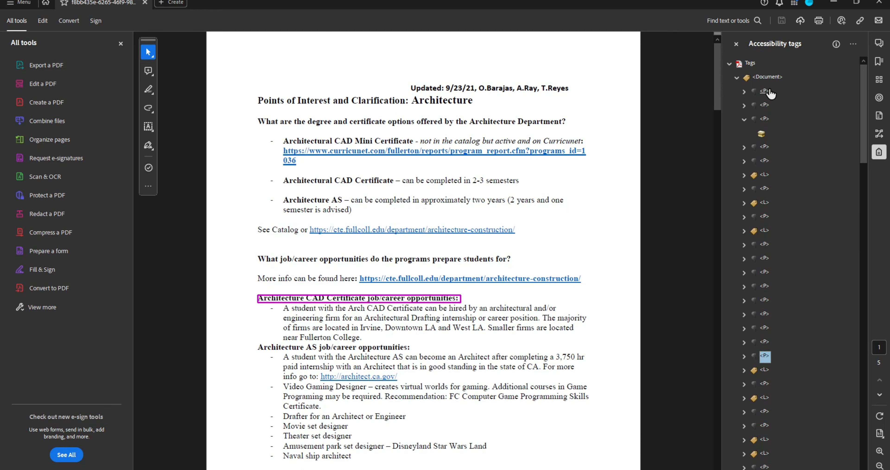
key("Down")
key("Down")
key("Down")
key("Down")
key("Down")
key("Down")
key("Down")
key("Down")
key("Down")
key("Down")
key("Down")
key("Down")
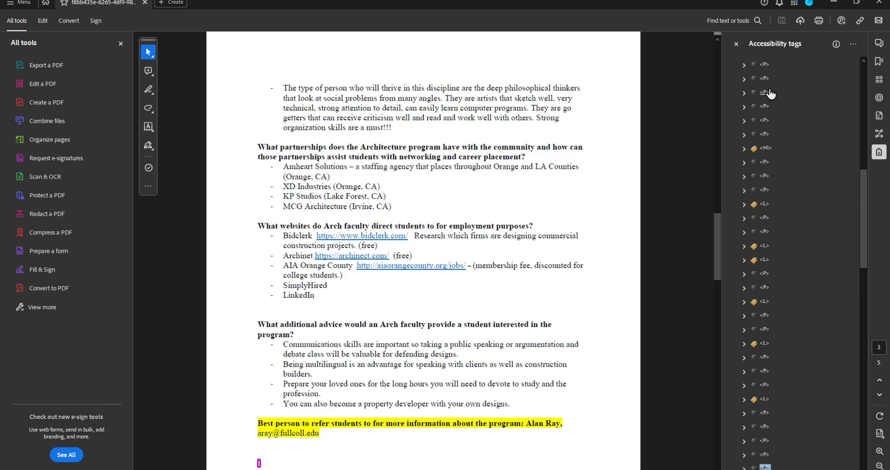
key("Down")
key("Down")
key("Down")
key("Down")
key("Down")
key("Down")
key("Down")
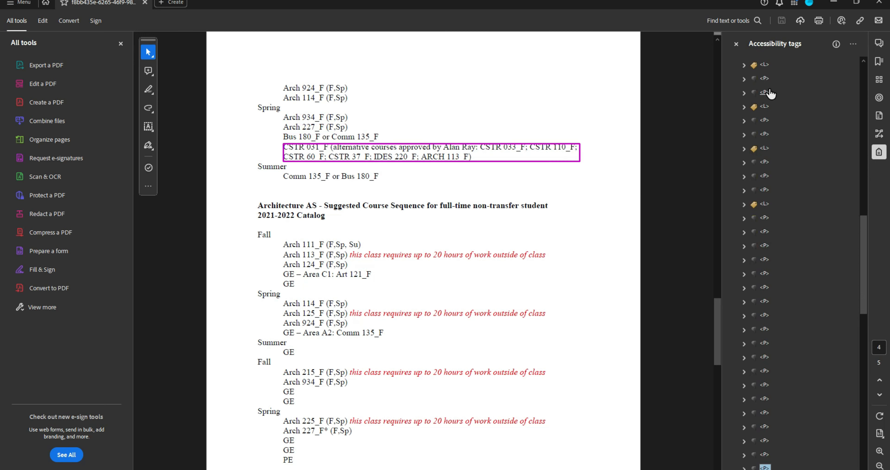
key("Down")
key("Down")
key("Down")
key("Down")
key("Down")
key("Down")
key("Down")
key("Down")
key("Down")
key("Down")
key("Down")
key("Down")
key("Down")
key("Down")
key("Down")
key("Down")
key("Down")
key("Down")
key("Down")
key("Down")
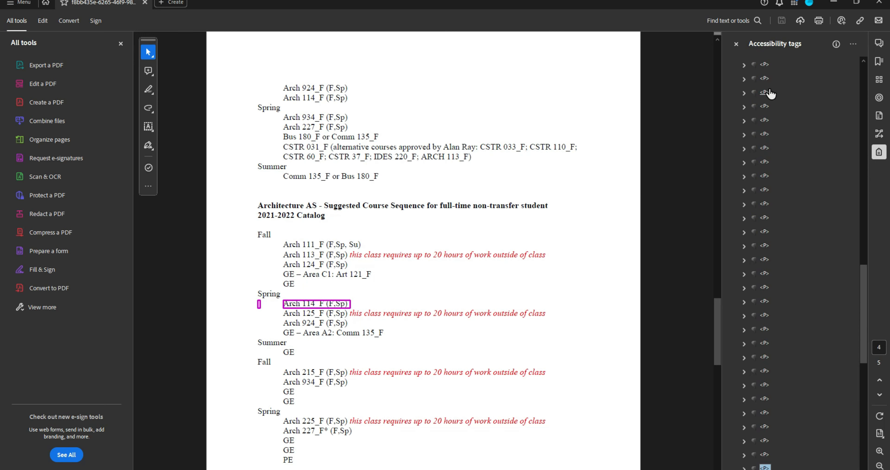
key("Down")
key("Down")
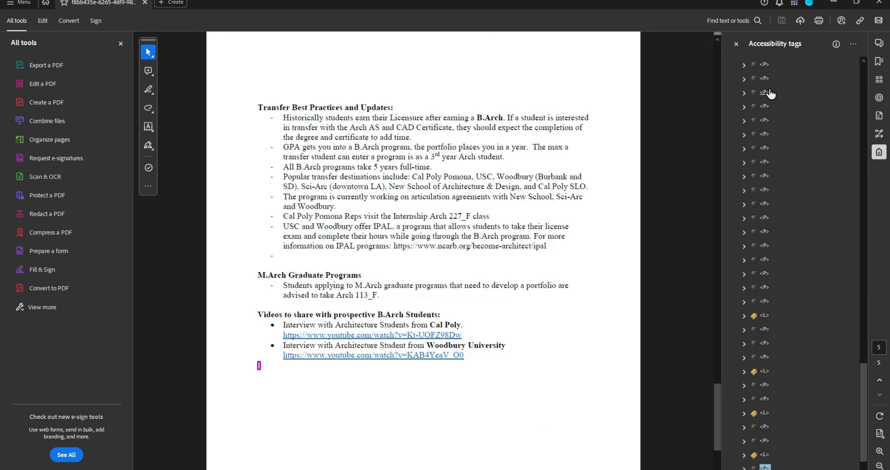
- Go back up through the existing accessibility tags to the top-level Document tag
key("Up")
key("Up")
key("Up")
key("Up")
key("Up")
key("Up")
key("Up")
key("Up")
key("Up")
key("Up")
key("Up")
key("Up")
key("Up")
key("Up")
key("Up")
key("Up")
key("Up")
key("Up")
key("Up")
key("Up")
key("Up")
key("Up")
key("Up")
key("Up")
key("Up")
key("Up")
key("Up")
key("Up")
key("Up")
key("Up")
key("Up")
key("Up")
key("Up")
key("Up")
key("Up")
key("Up")
key("Up")
key("Up")
key("Up")
key("Up")
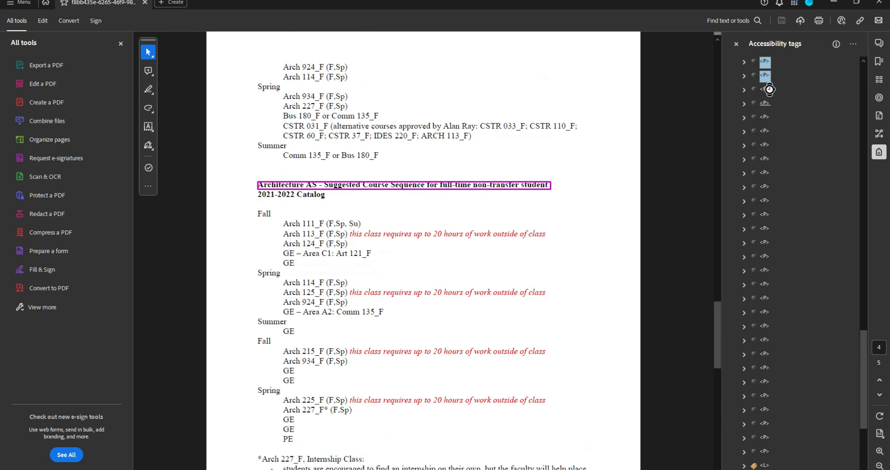
key("Up")
key("Up")
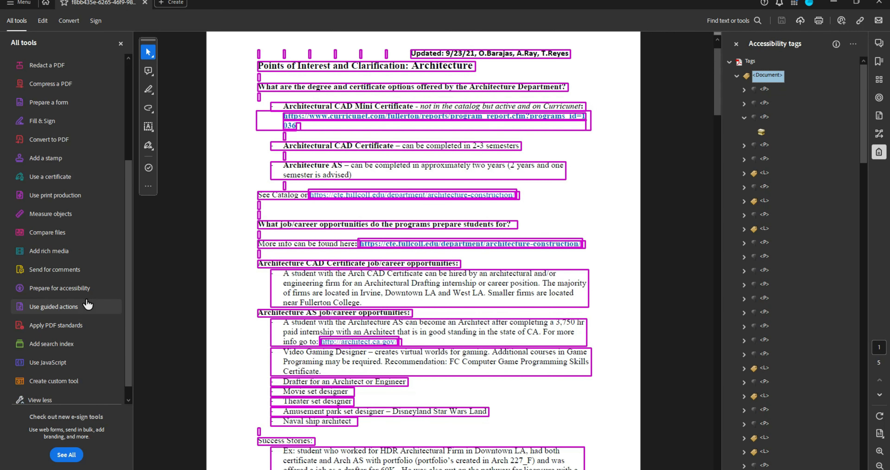
- Autotag the document for accessibility, confirming that its existing tags are replaced
left_click(75, 291)
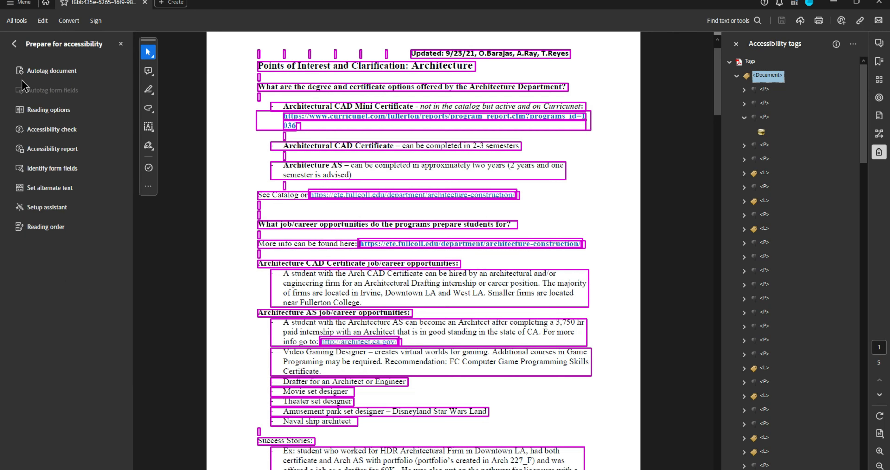
left_click(41, 73)
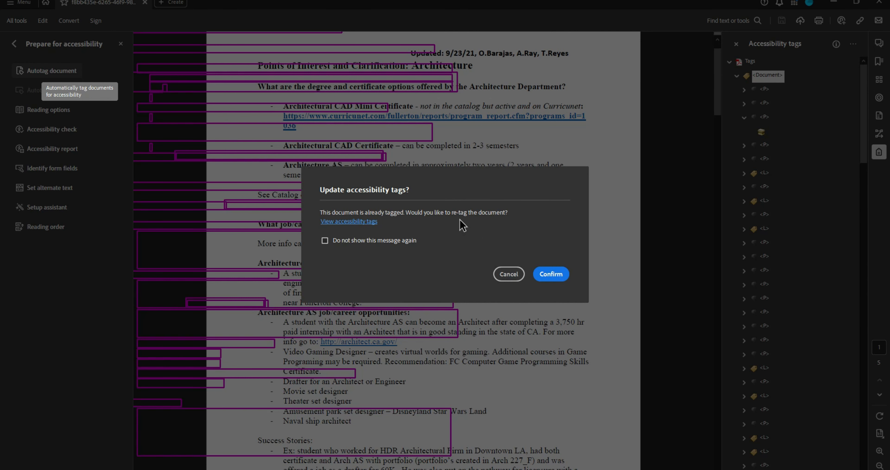
left_click(554, 275)
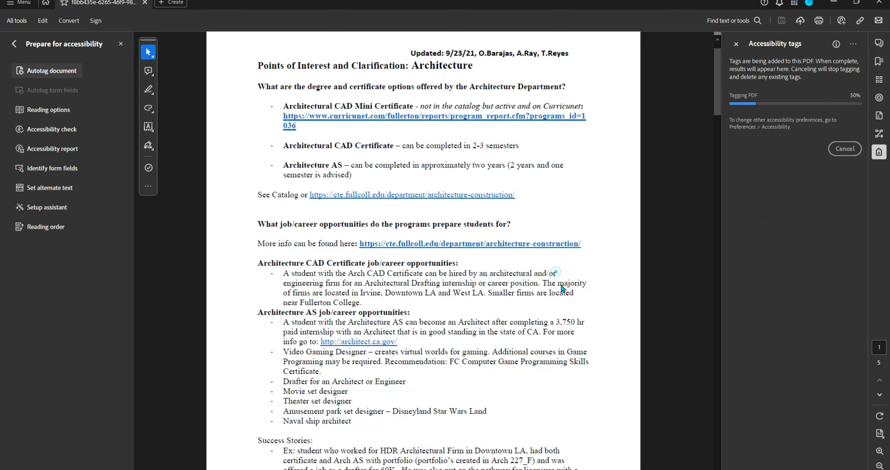
- Examine the regenerated tags from the Document tag through the opening paragraph, the H1 title and the first H2 heading
left_click(765, 92)
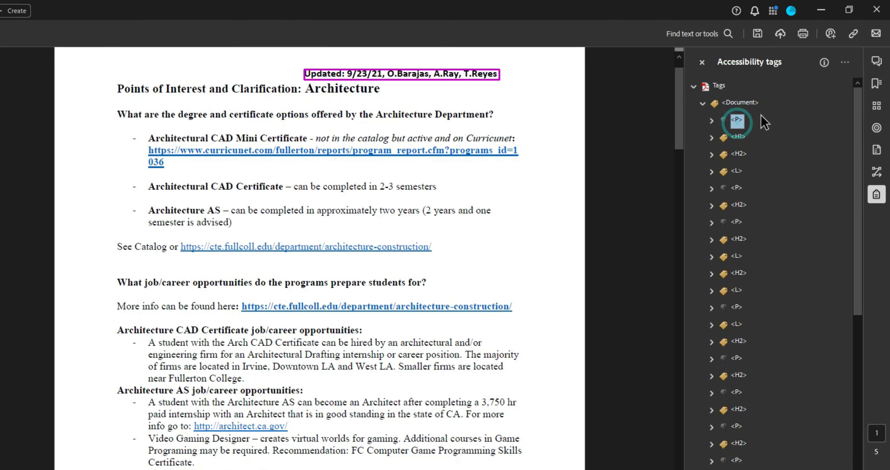
key("Down")
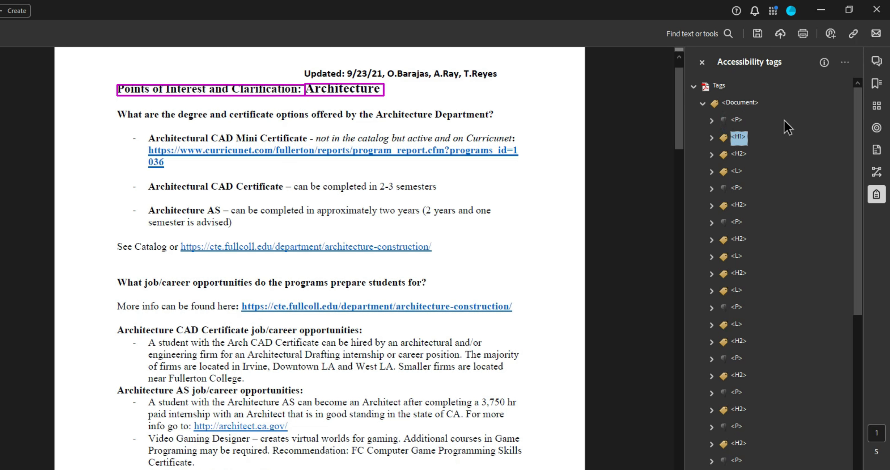
key("Up")
key("Up")
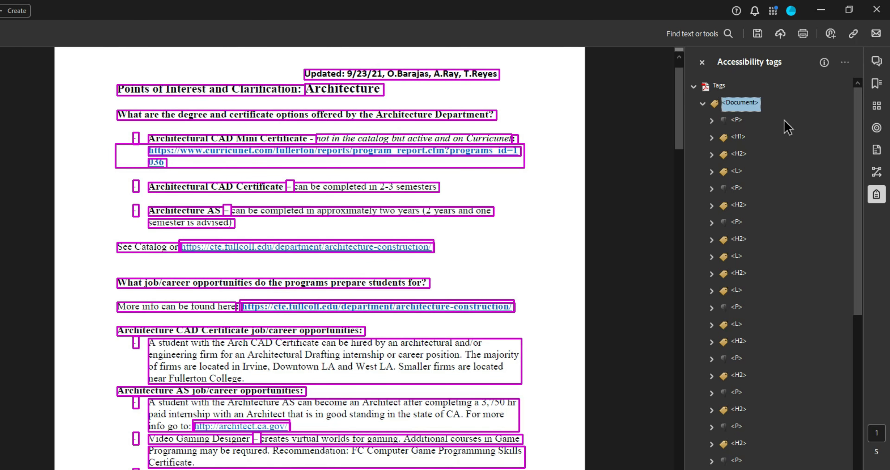
key("Down")
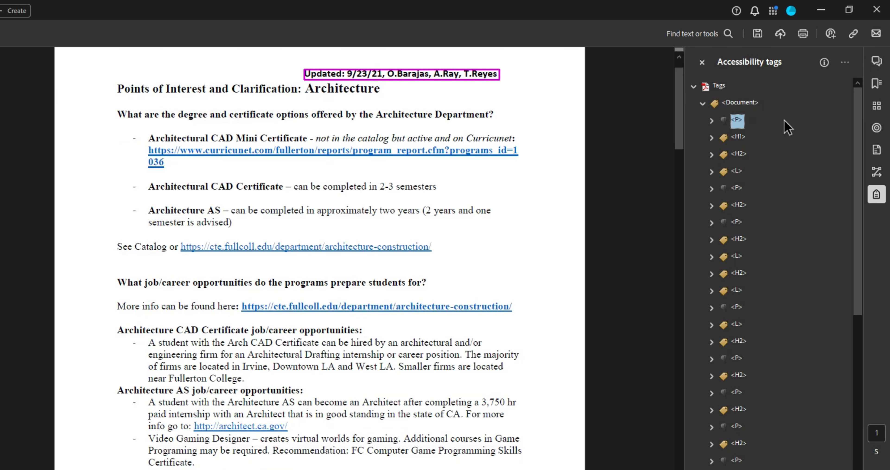
key("Up")
key("Down")
key("Down")
key("Down")
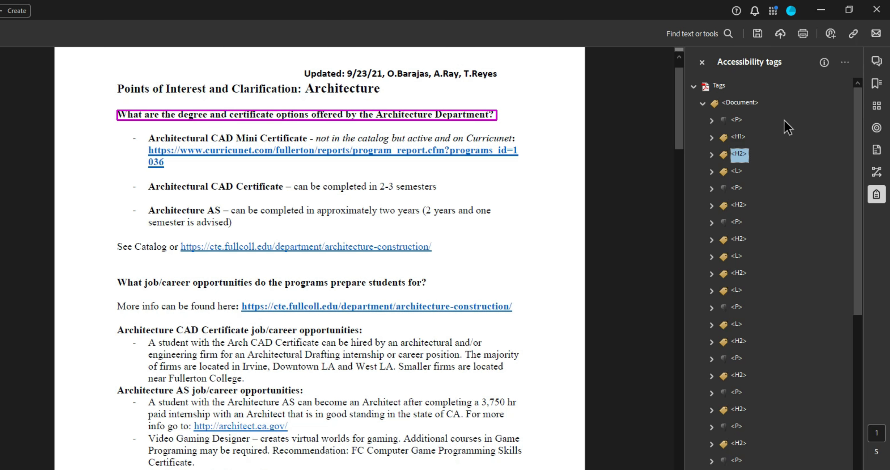
- Expand the first list tag and its third list item to examine the label and body structure, then collapse the item
key("Down")
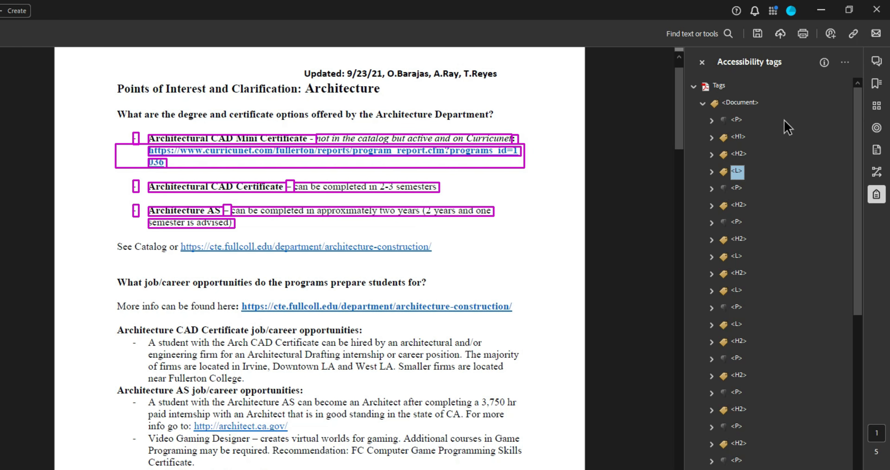
key("Right")
key("Down")
key("Down")
key("Down")
key("Right")
key("Down")
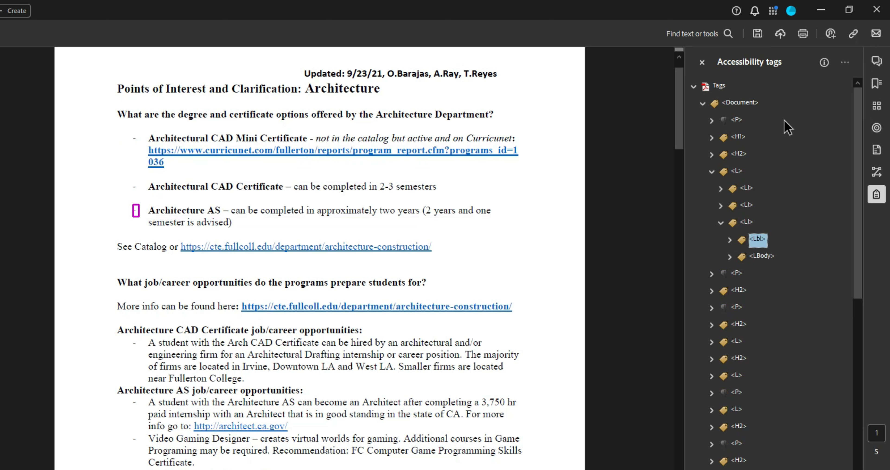
key("Up")
key("Up")
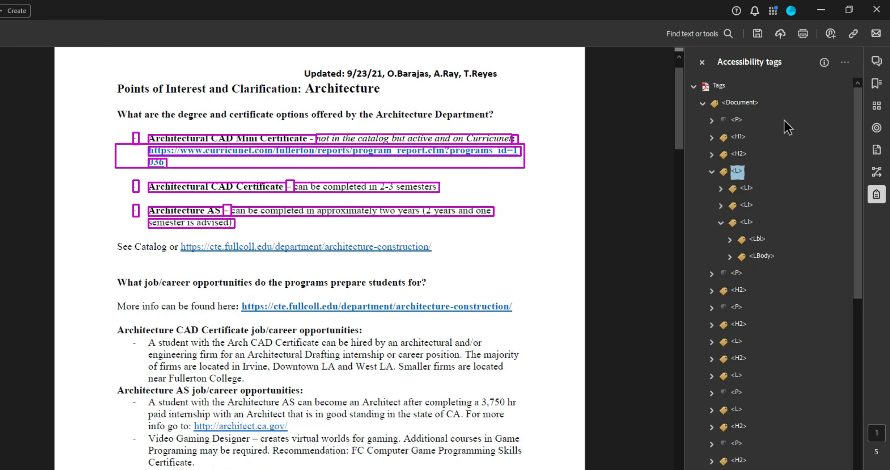
key("Down")
key("Left")
key("Up")
key("Up")
key("Up")
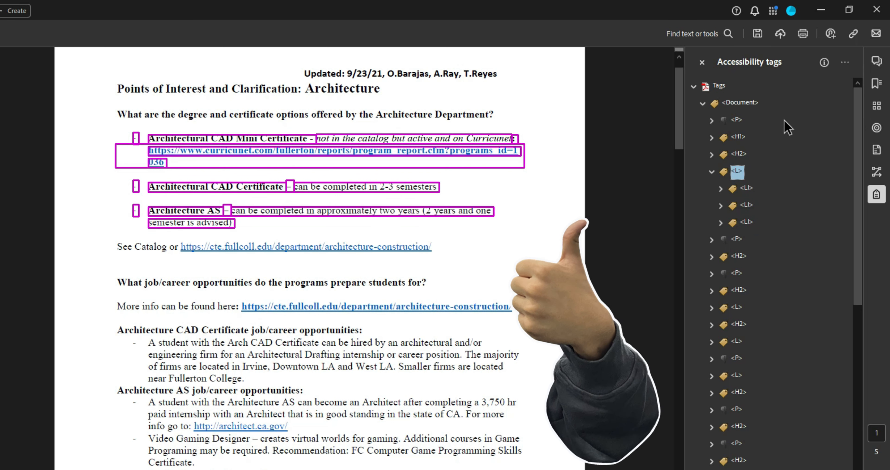
- Collapse the first list tag and check the "See Catalog" paragraph tag and the job/career opportunities H2 tag below it
key("Down")
key("Up")
key("Left")
key("Down")
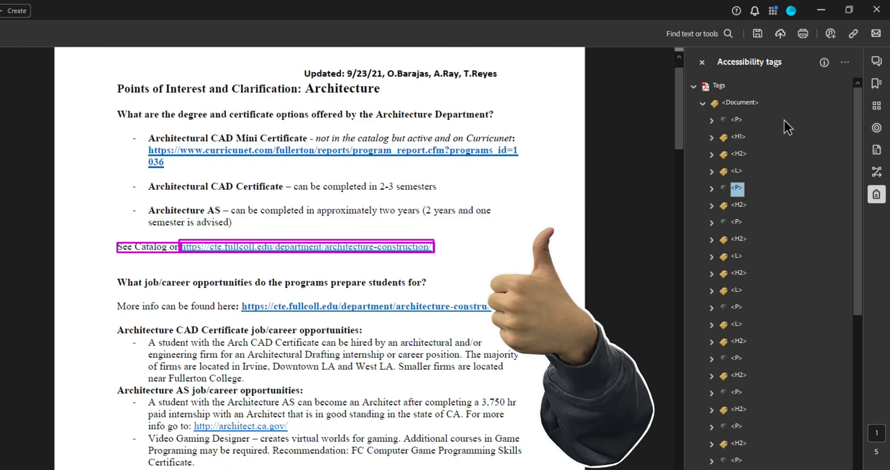
key("Down")
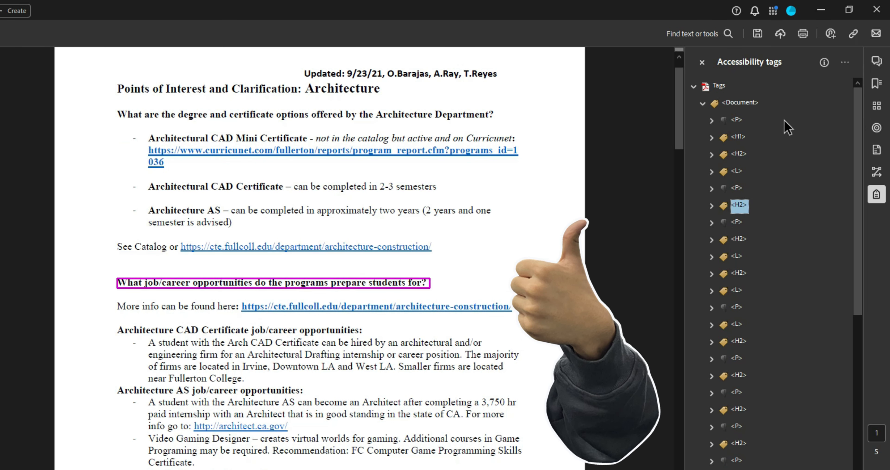
- Examine the heading, paragraph and list tags from the job/career opportunities section through the NCARB.org paragraph and the list under Education
key("Down")
key("Down")
key("Down")
key("Down")
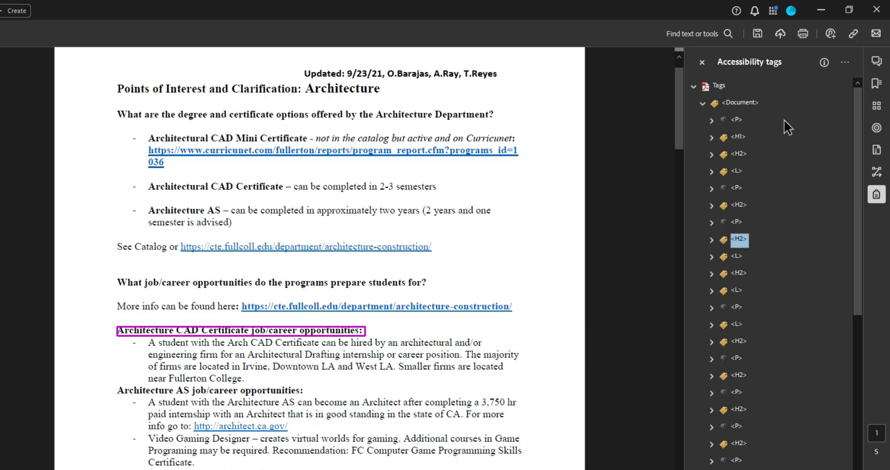
key("Down")
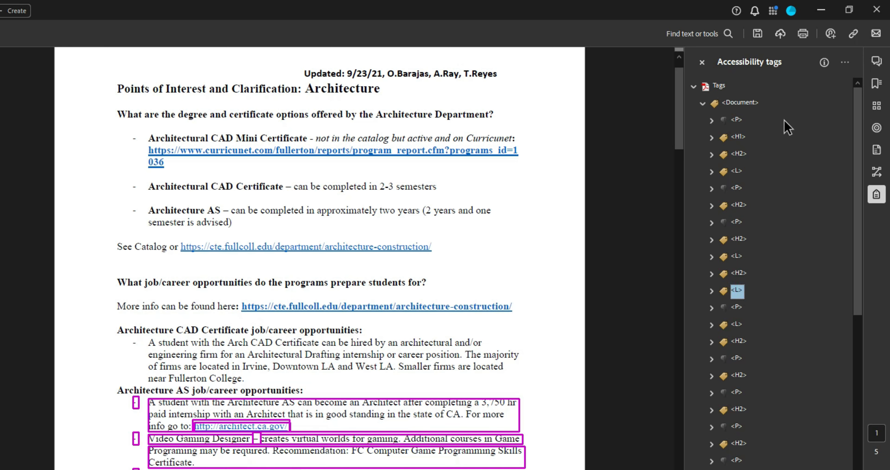
key("Down")
key("Down")
key("Down")
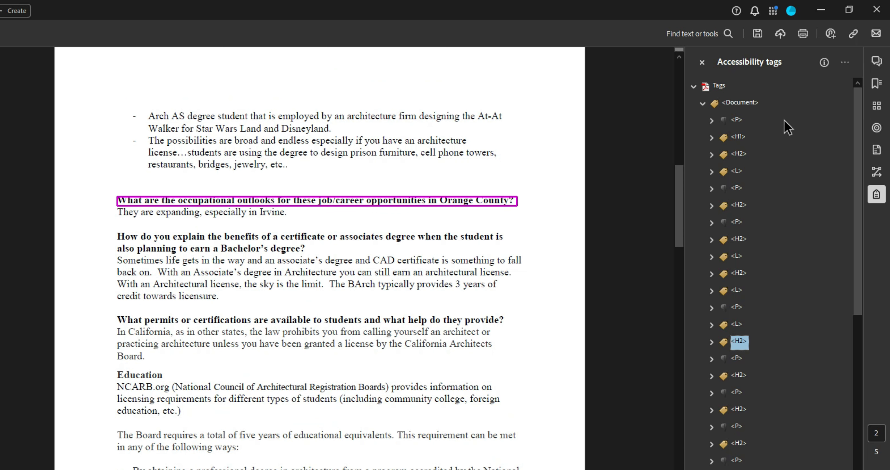
key("Down")
key("Down")
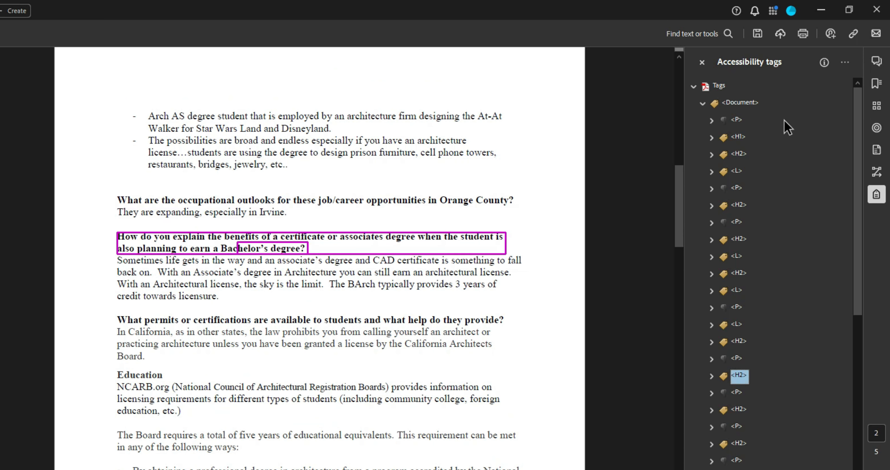
key("Down")
key("Down")
key("Down")
key("Down")
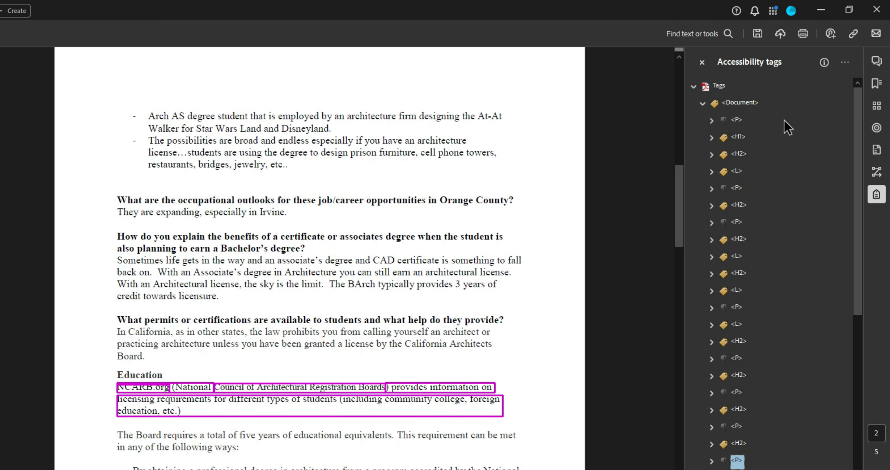
key("Down")
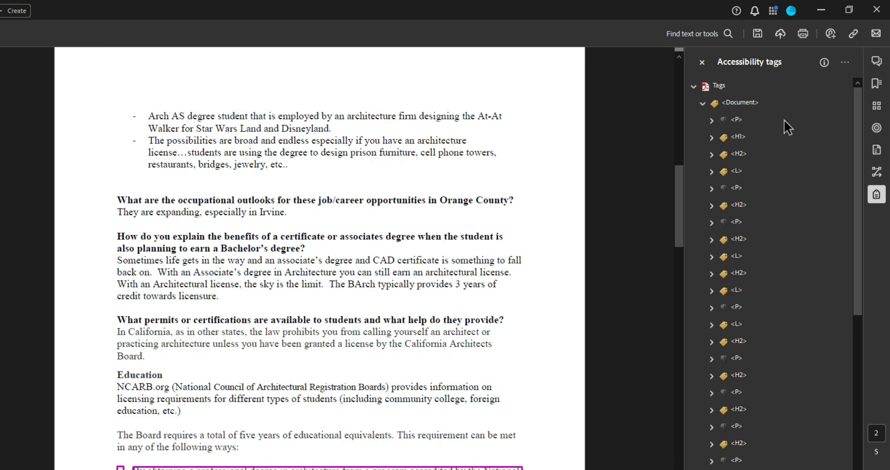
- Examine the page 3 heading and list tags from the partnerships section through the Architecture CAD Certificate course sequence heading
key("Down")
key("Down")
key("Down")
key("Down")
key("Down")
key("Down")
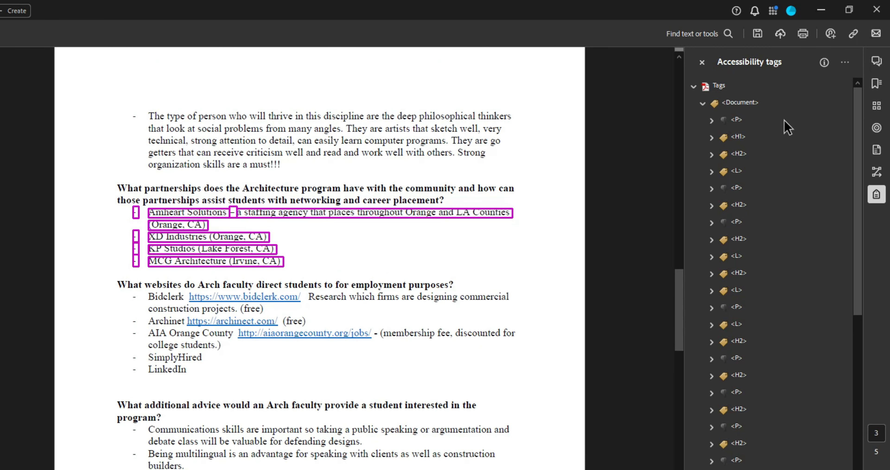
key("Down")
key("Up")
key("Up")
key("Down")
key("Down")
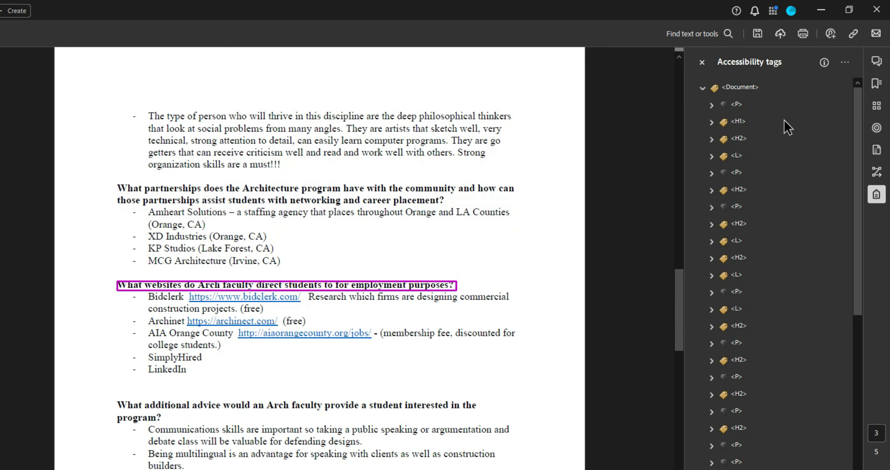
key("Up")
key("Up")
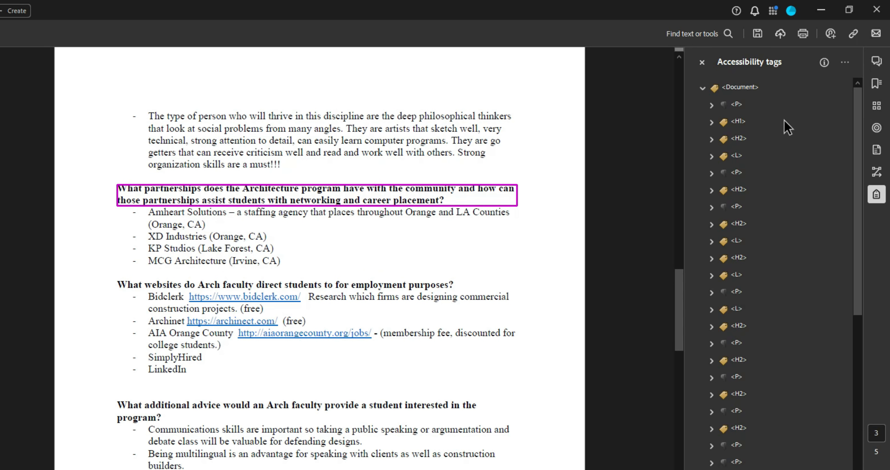
key("Down")
key("Down")
key("Down")
key("Down")
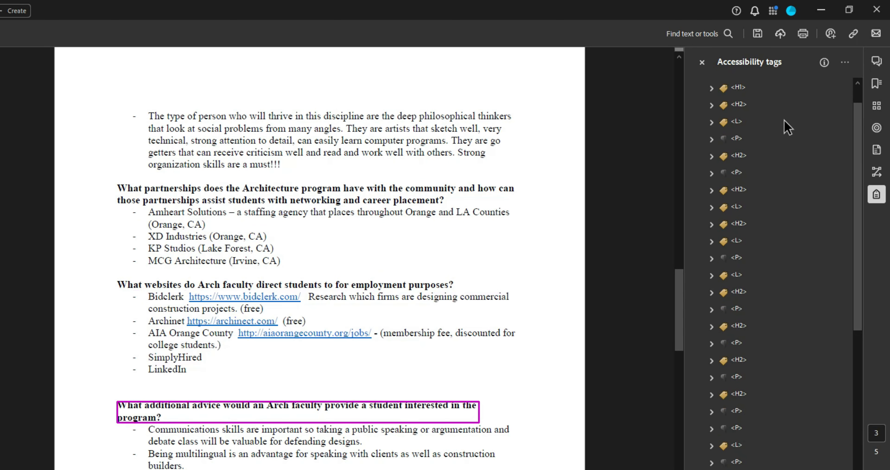
key("Down")
key("Down")
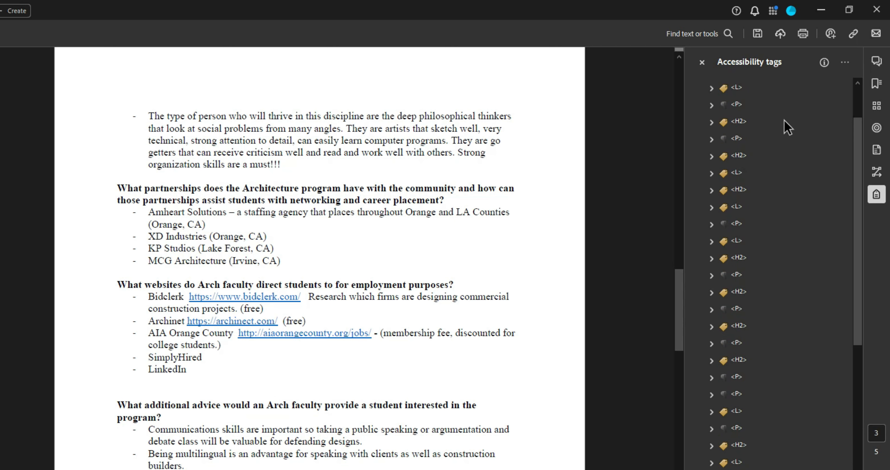
key("Down")
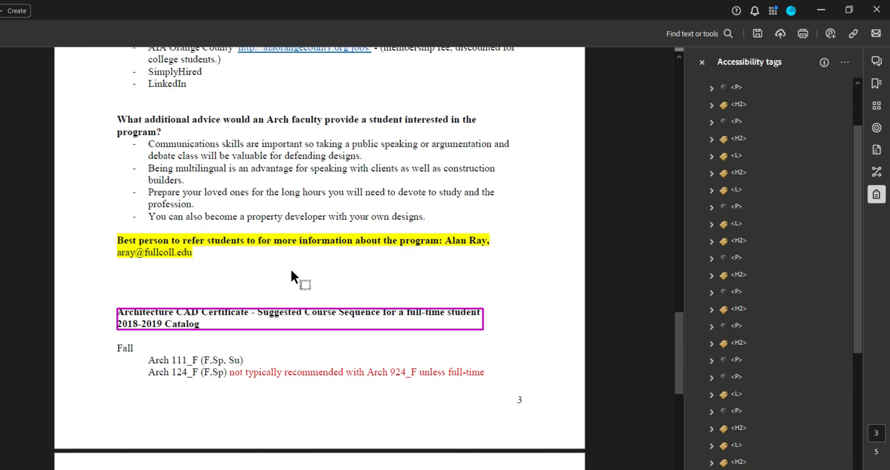
- Retag the highlighted "Best person to refer students to" line as a P paragraph
key("Up")
key("F2")
key("End")
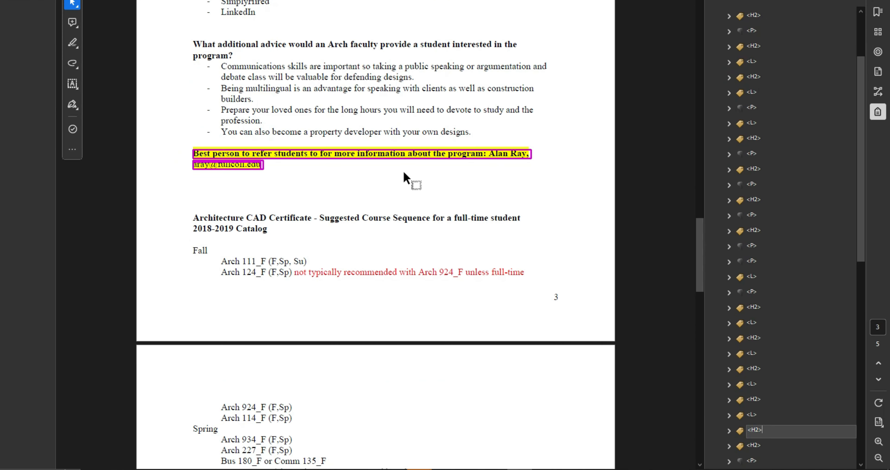
type("P")
key("Return")
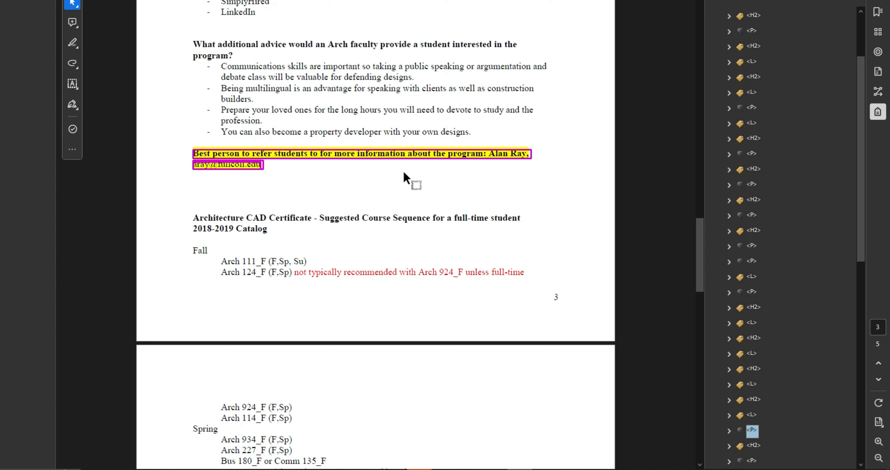
- Retag the "Fall" label in the Architecture CAD Certificate course sequence as H3
key("Down")
key("Down")
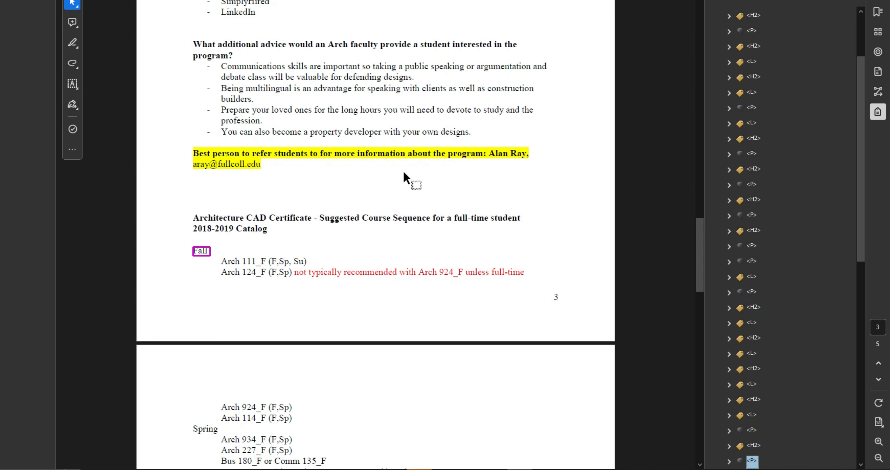
key("Down")
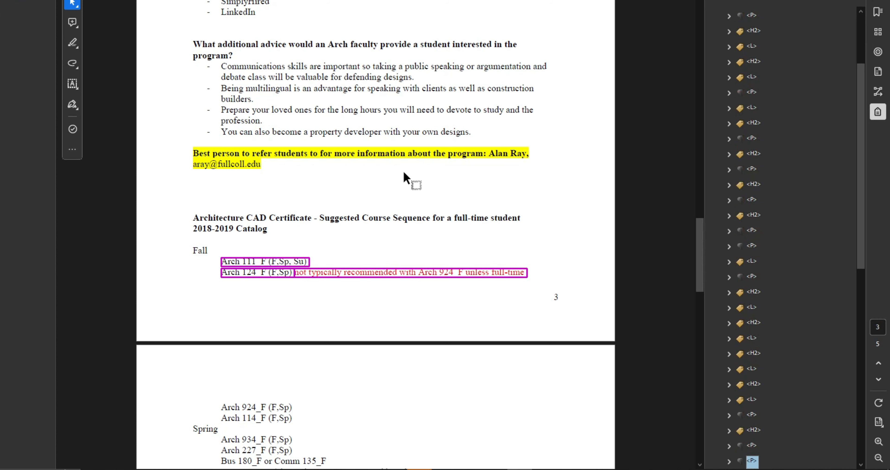
key("Up")
type("H3")
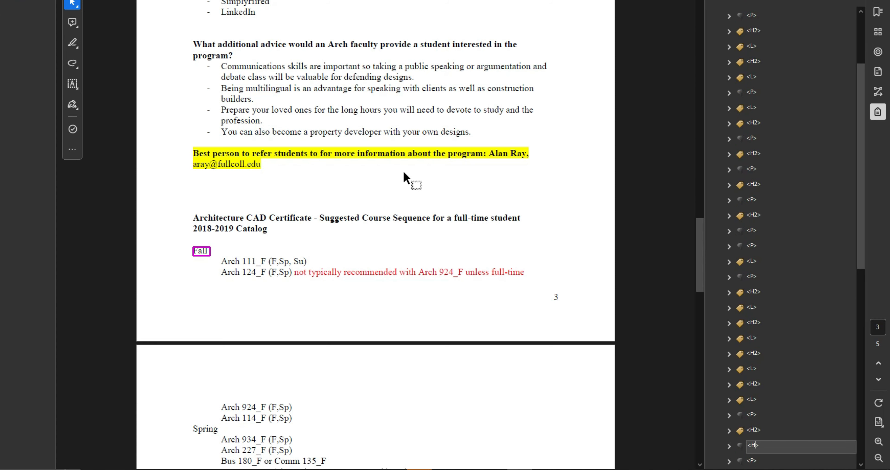
key("Return")
- Retag the "Spring" label in the Architecture CAD Certificate course sequence as H3
key("Down")
key("Down")
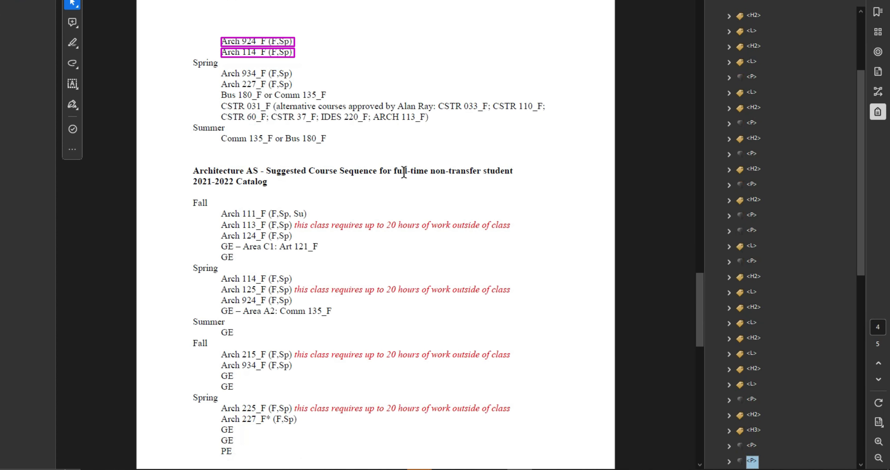
key("Down")
key("F2")
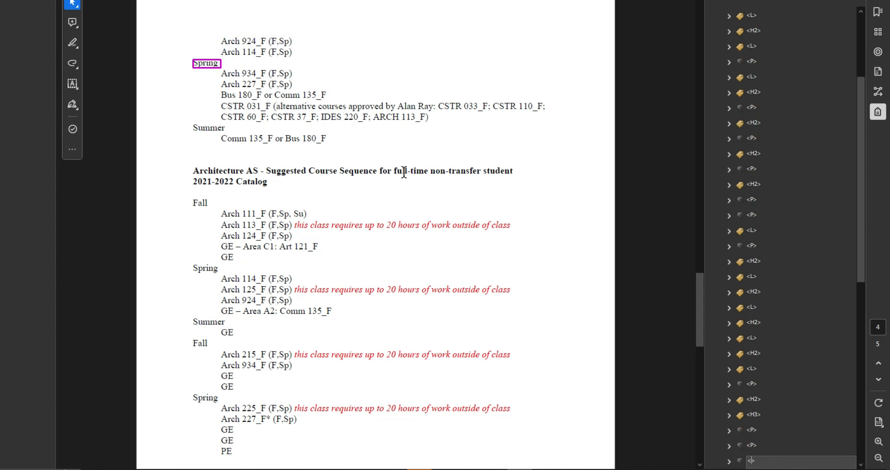
type("H3")
key("Return")
- Retag the "Summer" label in the Architecture CAD Certificate course sequence as H3
key("Down")
key("Down")
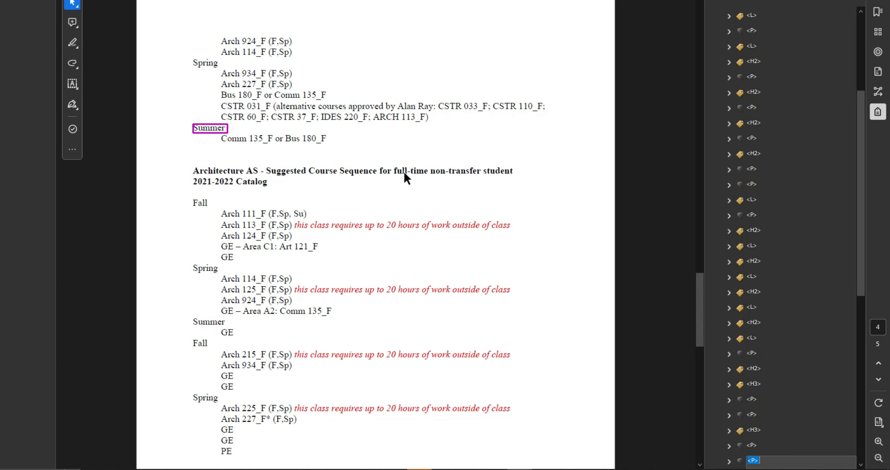
key("F2")
type("H3")
key("Return")
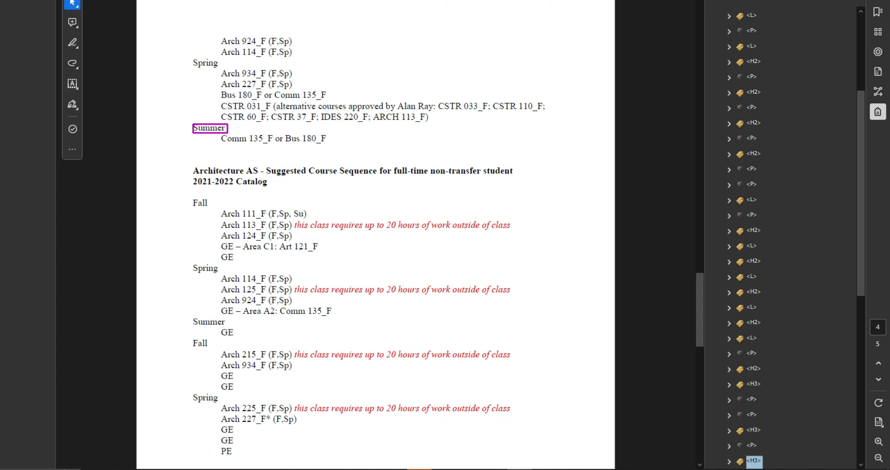
- Retag the first "Fall" label in the Architecture AS course sequence as H3
key("Down")
key("Down")
key("Down")
key("F2")
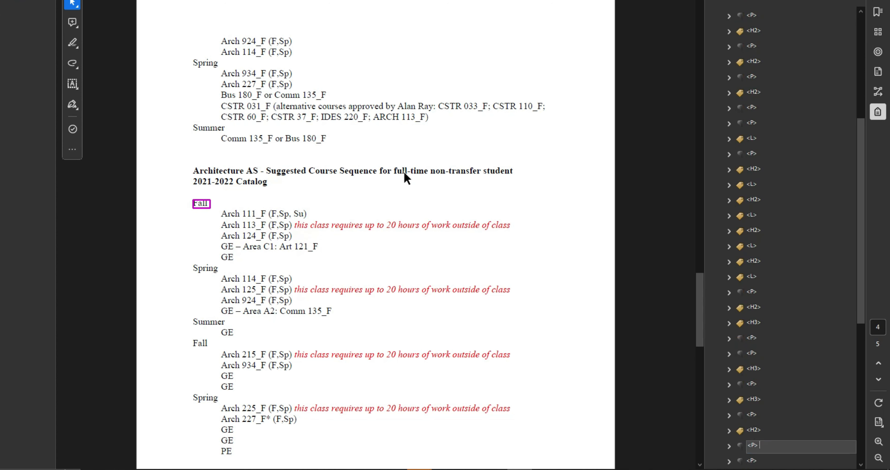
type("H3")
key("Return")
- Retag the first "Spring" label in the Architecture AS course sequence as H3
key("Down")
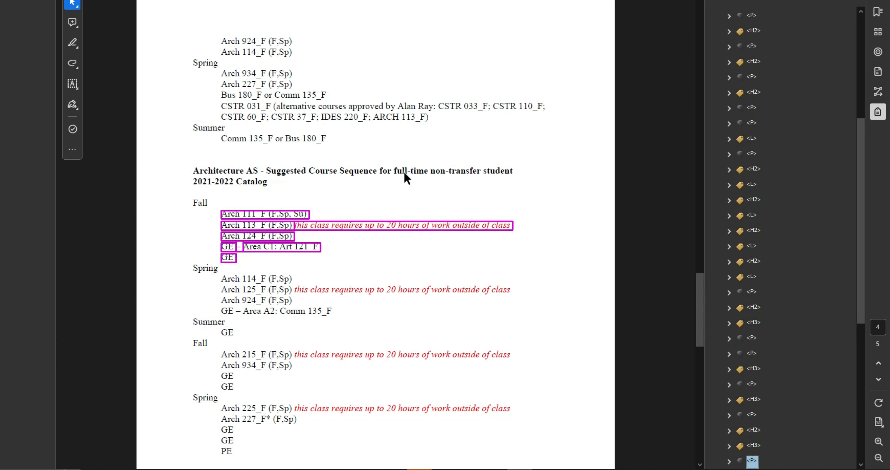
key("Down")
key("F2")
type("H3")
key("Return")
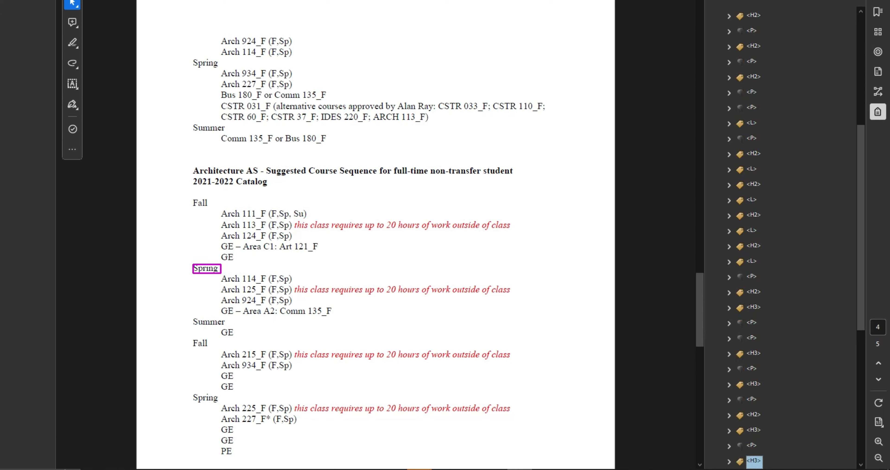
- Retag the "Summer" label in the Architecture AS course sequence as H3
key("Down")
key("Down")
key("F2")
key("Right")
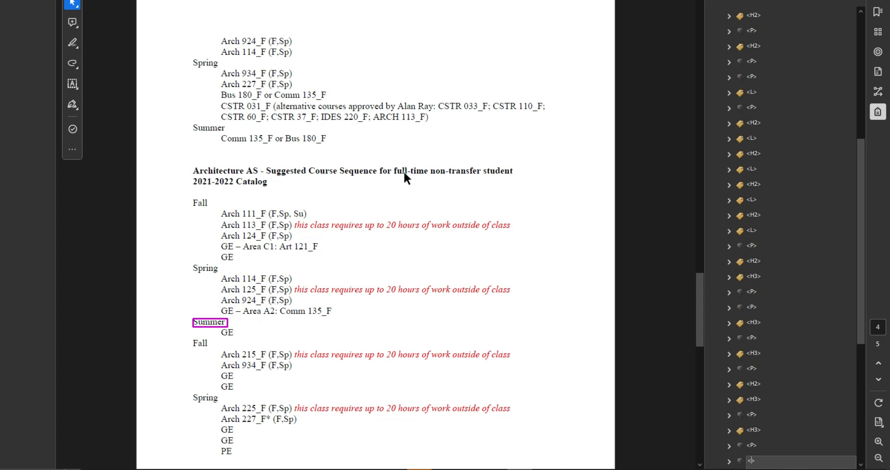
type("H3")
key("Return")
- Retag the second "Fall" label in the Architecture AS course sequence as H3
key("Down")
key("Down")
key("F2")
type("H3")
key("Return")
- Retag the second "Spring" label in the Architecture AS course sequence as H3
key("Down")
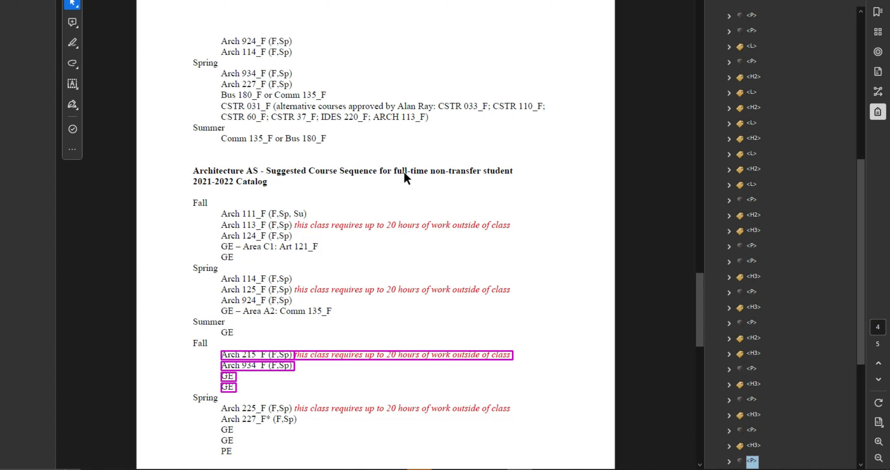
key("Down")
key("F2")
type("H")
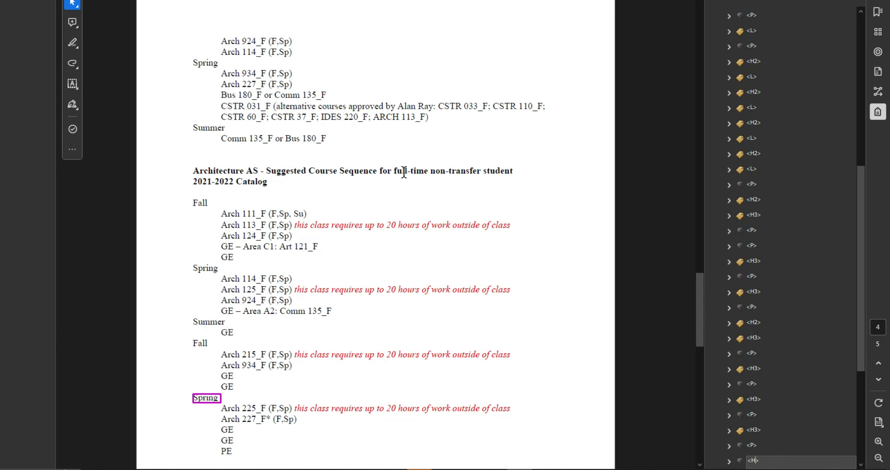
type("3")
key("Return")
- Set the tag of the "Transfer Best Practices and Updates:" heading on page 5 to H2
key("Down")
key("Down")
key("Down")
key("Down")
key("Down")
key("F2")
type("H2")
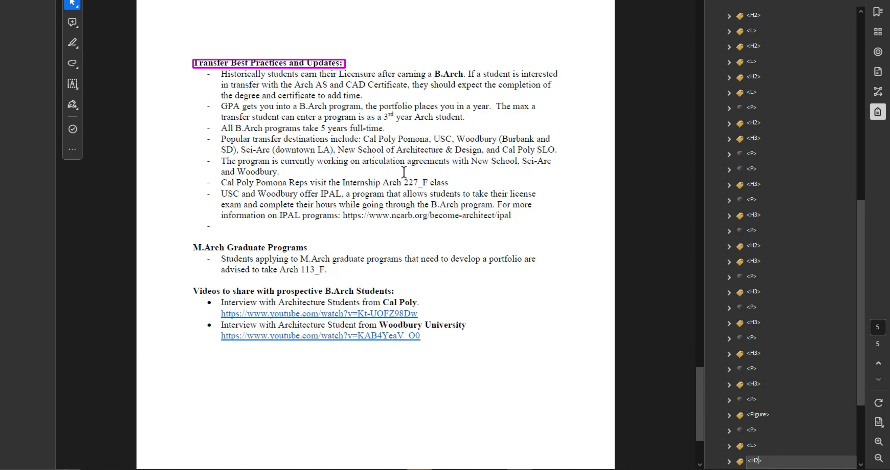
key("Return")
- Expand the paragraph tag holding the stray dash above M.Arch Graduate Programs and change its content to a Page artifact
key("Down")
key("Down")
key("Down")
key("Up")
key("Right")
key("Down")
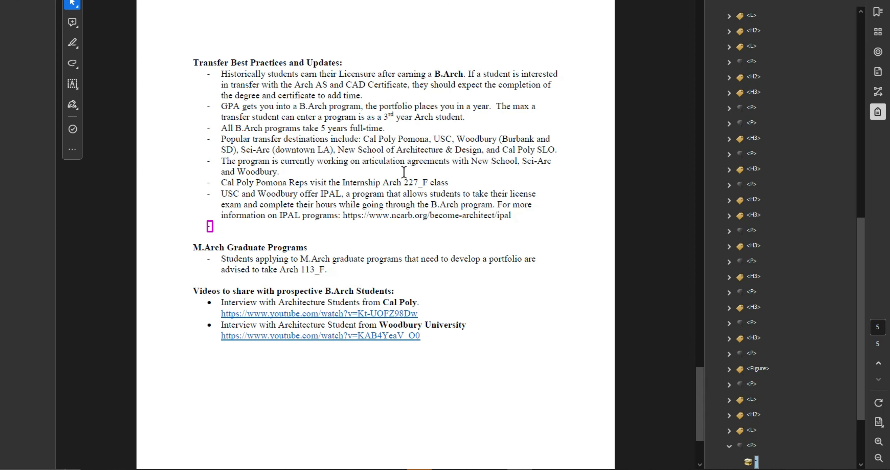
left_click(297, 248)
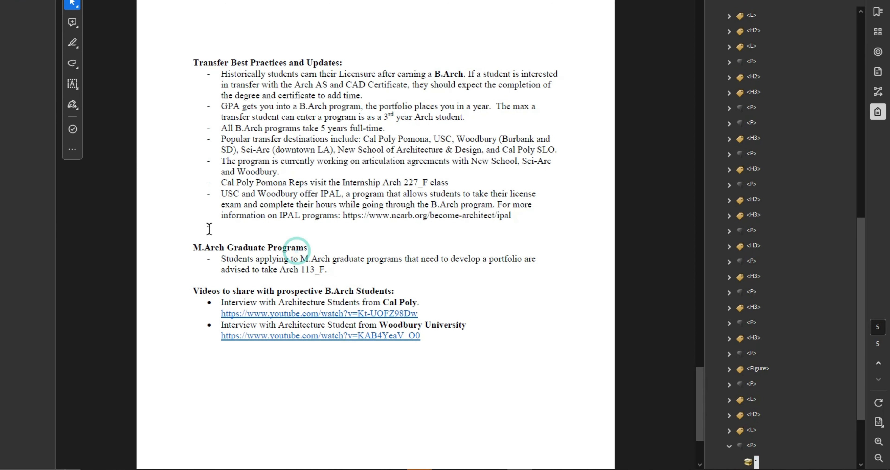
scroll(753, 432, "down", 2)
right_click(749, 409)
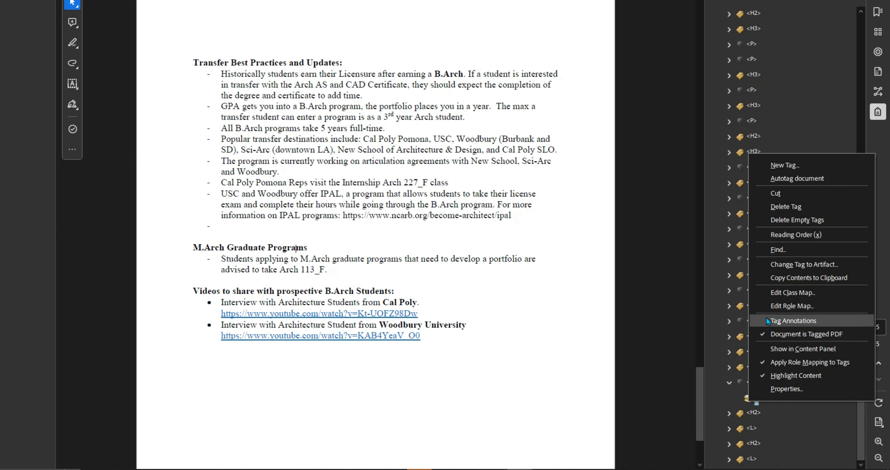
left_click(785, 263)
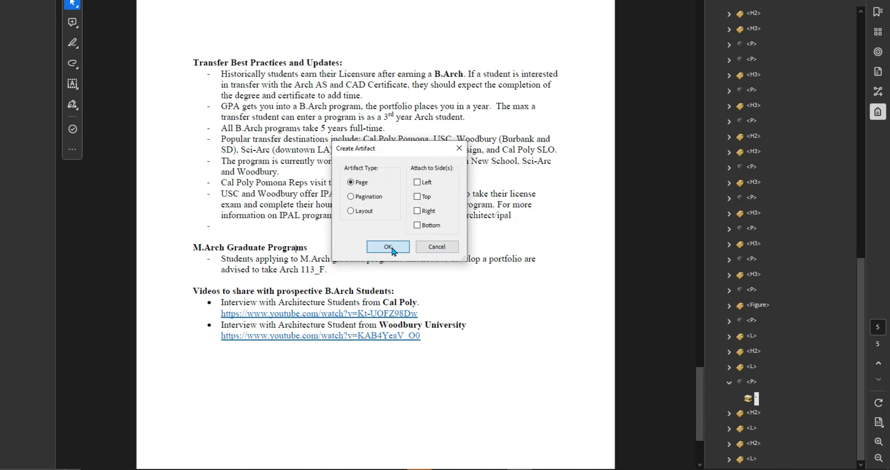
left_click(392, 246)
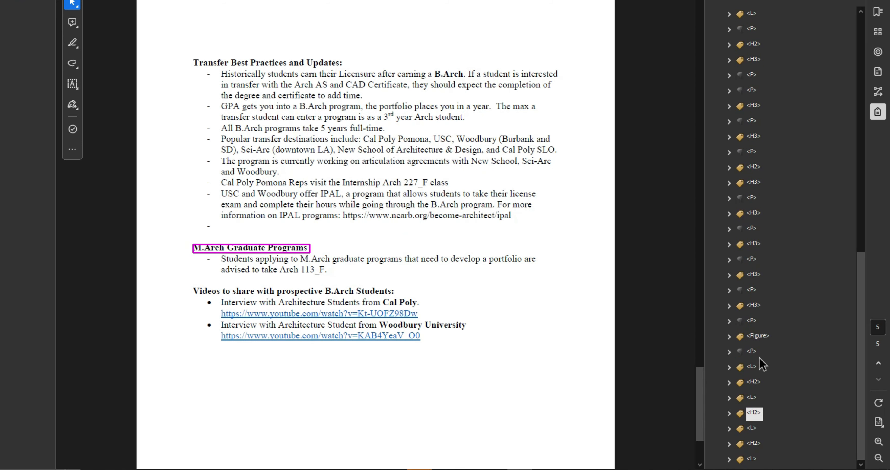
- Check the M.Arch Graduate Programs list tag and the heading and list tags for the prospective student videos
key("Down")
key("Down")
key("Down")
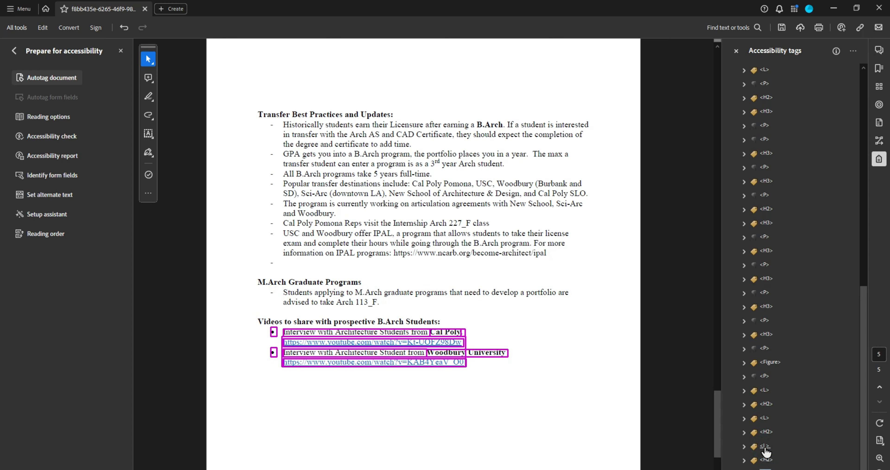
- Review the tags from the prospective student videos list back up to the H1 title heading on page 1
key("Up")
key("Up")
key("Up")
key("Up")
key("Up")
key("Up")
key("Up")
key("Up")
key("Up")
key("Up")
key("Up")
key("Up")
key("Up")
key("Up")
key("Up")
key("Up")
key("Up")
key("Up")
key("Up")
key("Up")
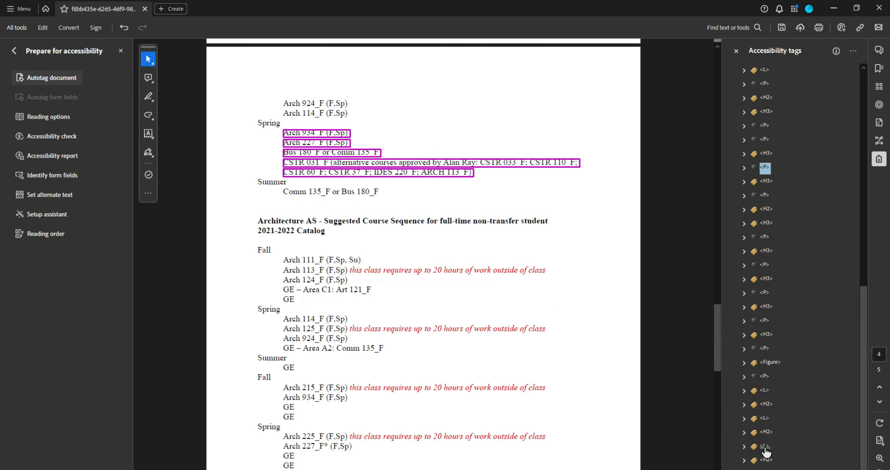
key("Up")
key("Up")
key("Up")
key("Up")
key("Up")
key("Up")
key("Up")
key("Up")
key("Up")
key("Up")
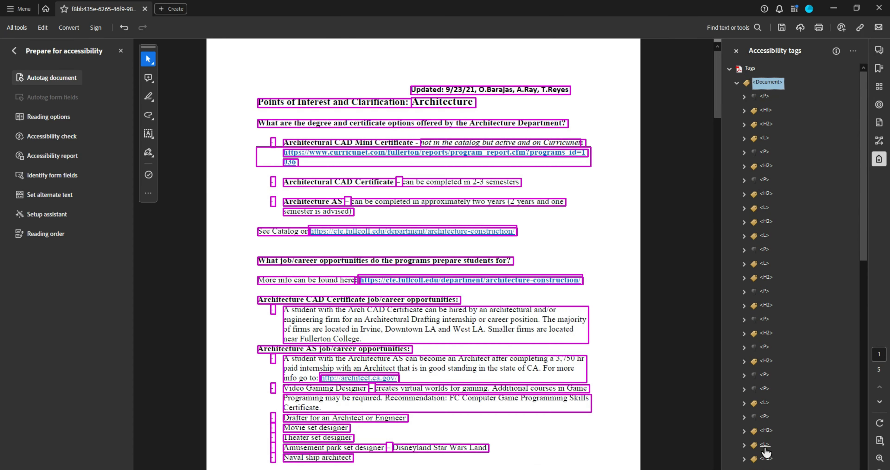
key("Down")
key("Down")
key("Down")
key("Up")
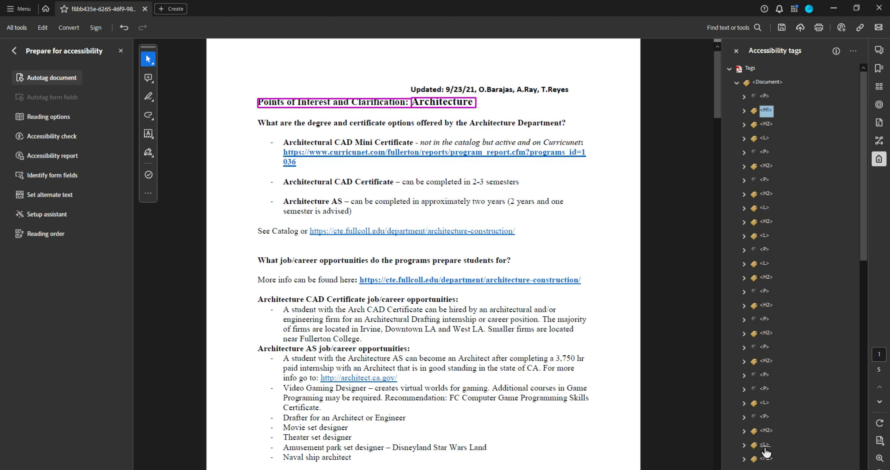
- Open the document properties and replace the description's author with Fullerton College
left_click(21, 11)
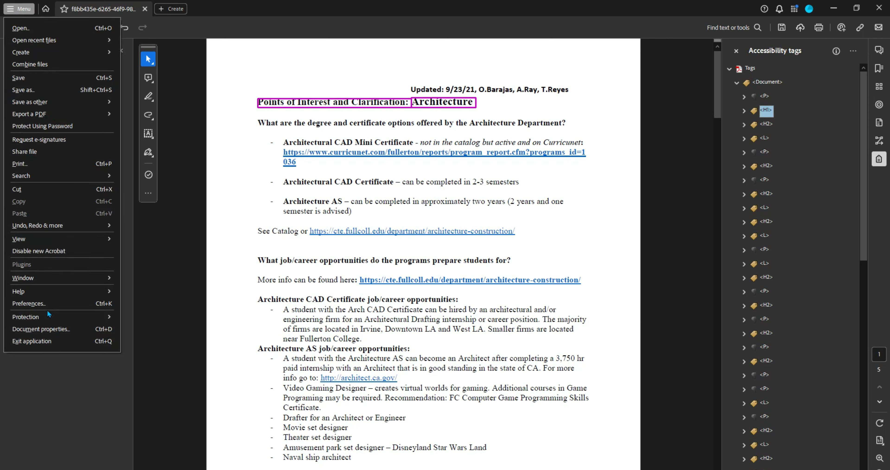
left_click(47, 328)
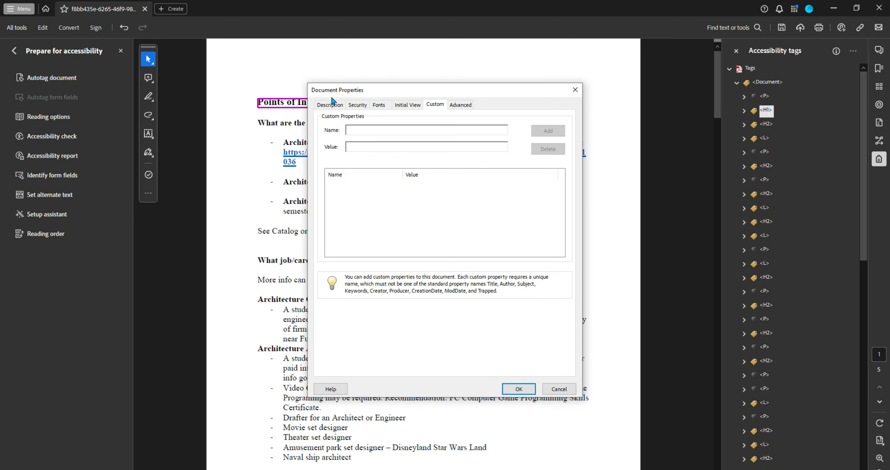
left_click(330, 105)
left_click_drag(466, 98, 543, 165)
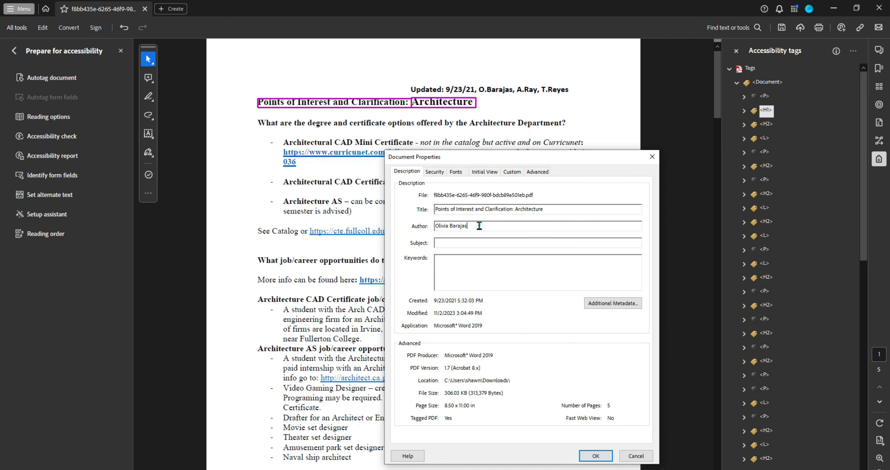
left_click_drag(479, 225, 419, 222)
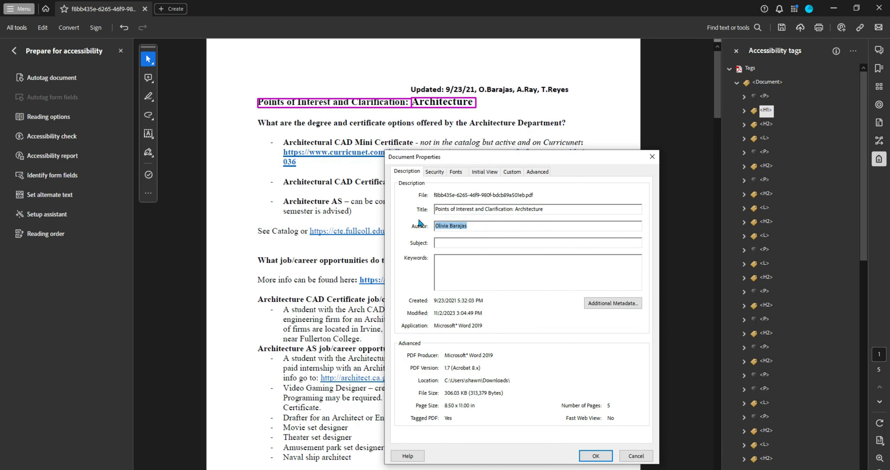
left_click(453, 245)
left_click_drag(485, 230, 393, 220)
type("Fu")
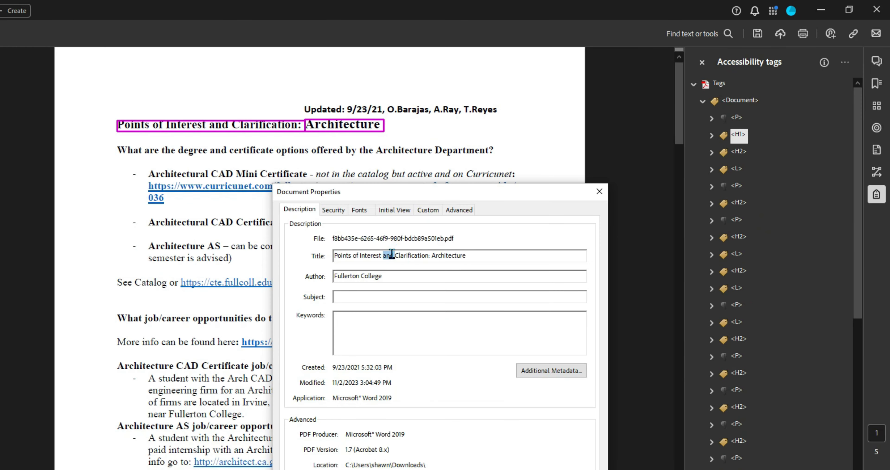
- Copy the title "Points of Interest and Clarification: Architecture" into the document's Subject and Keywords properties
triple_click(481, 209)
key("ctrl+c")
left_click(470, 243)
key("ctrl+v")
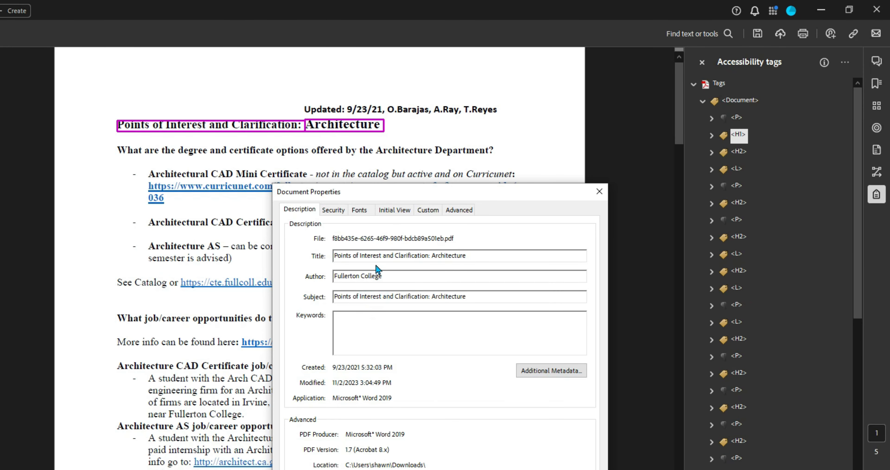
left_click(370, 326)
key("ctrl+v")
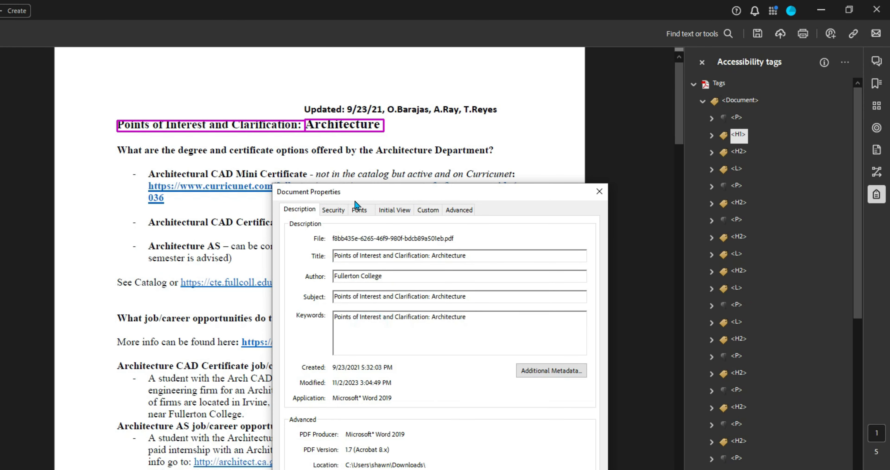
- Set the Show window option in the document's initial view properties to File Name
left_click(462, 213)
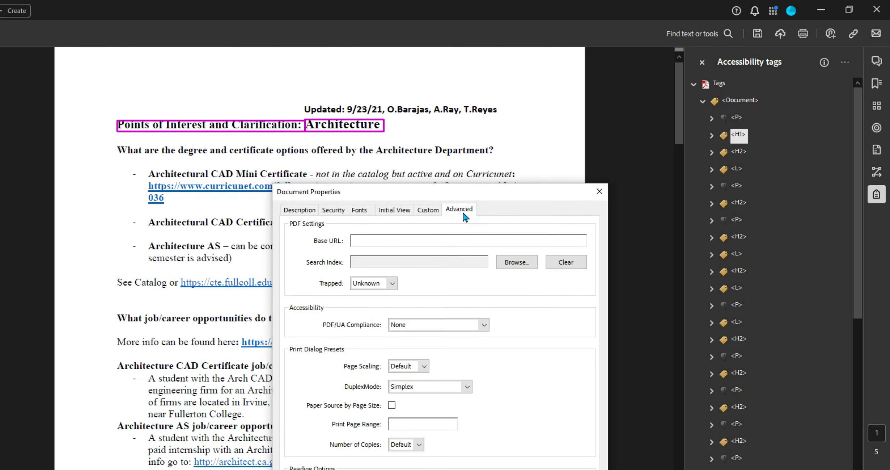
left_click(427, 211)
left_click(397, 211)
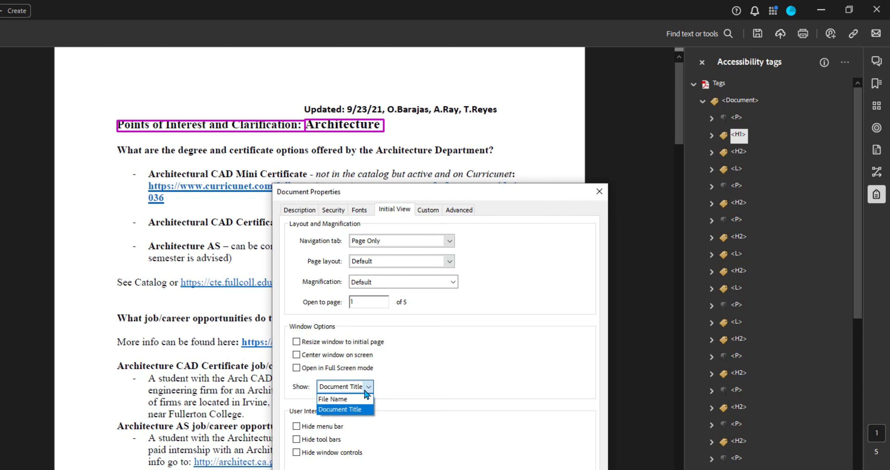
left_click(365, 399)
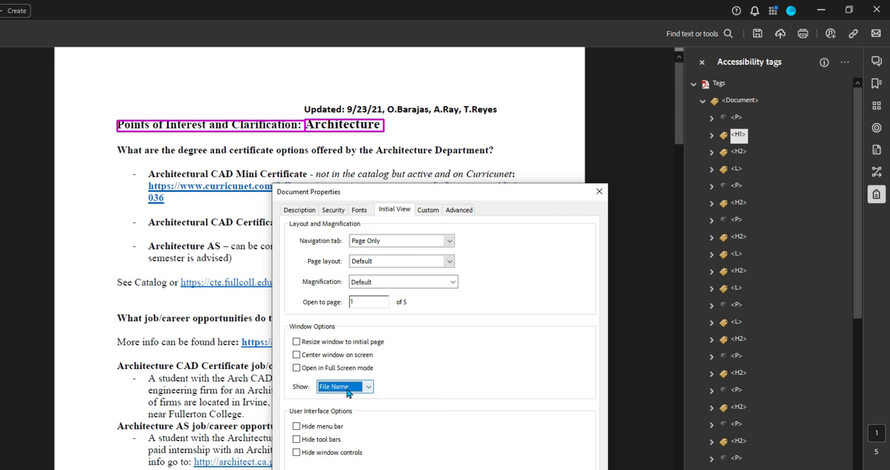
- Recheck the description properties, apply the document properties and save the PDF
left_click(295, 211)
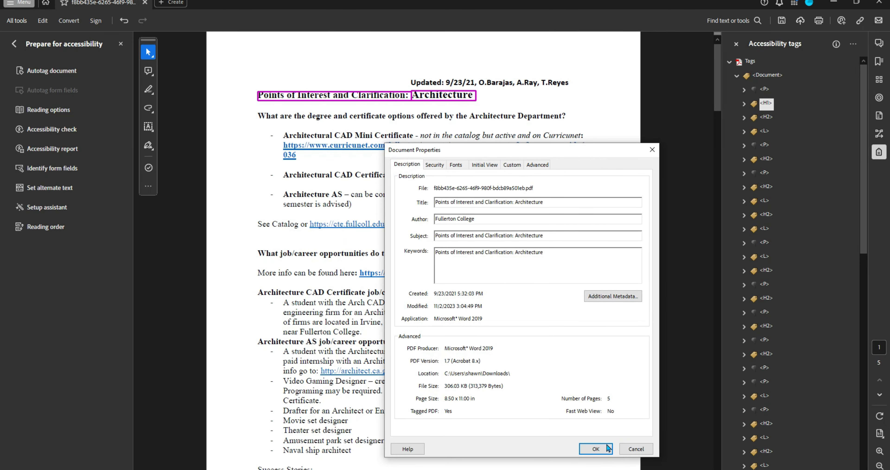
left_click(607, 443)
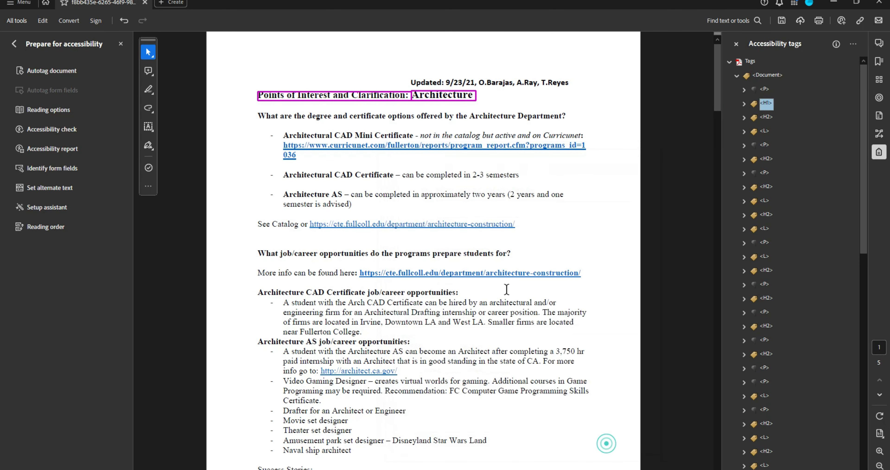
left_click(782, 20)
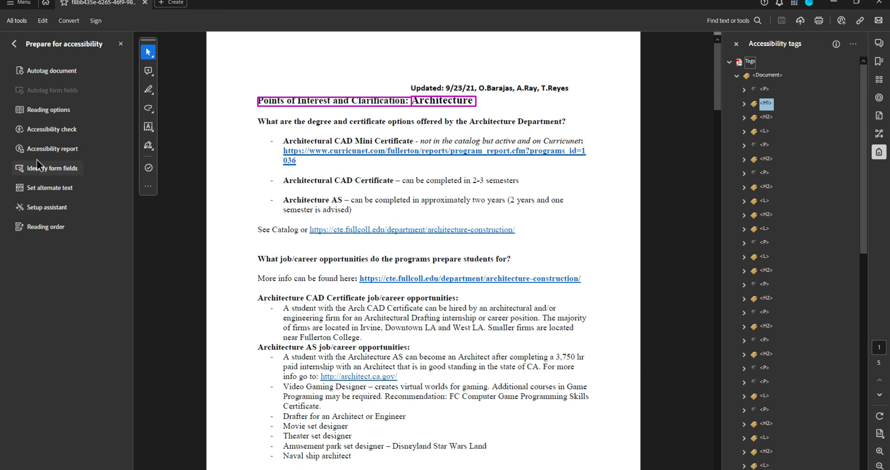
- Run the full accessibility check and locate Figure 1 under the failed figures alternate text rule
left_click(52, 129)
left_click(500, 378)
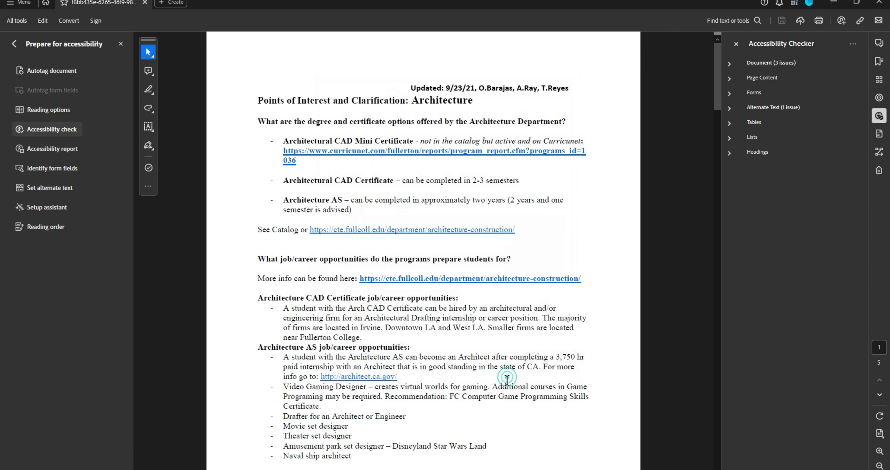
left_click(750, 135)
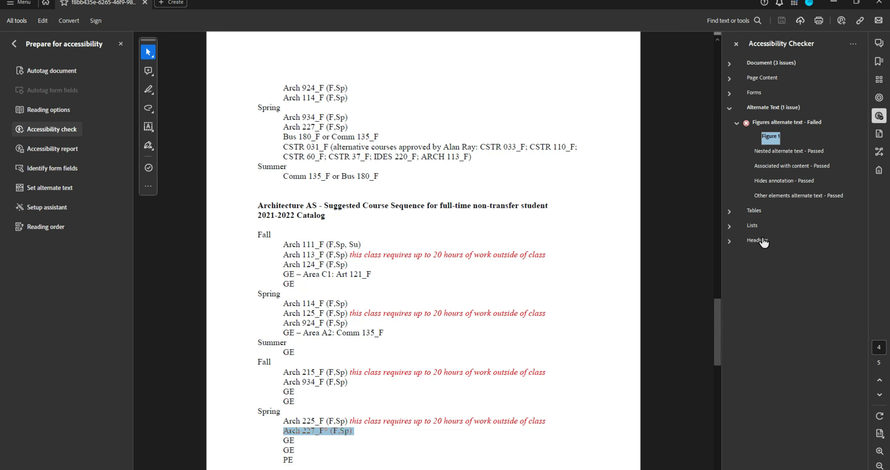
- Find the Figure tag containing "Arch 227_F* (F,Sp)" on page 4 and change it to a P tag
left_click(878, 171)
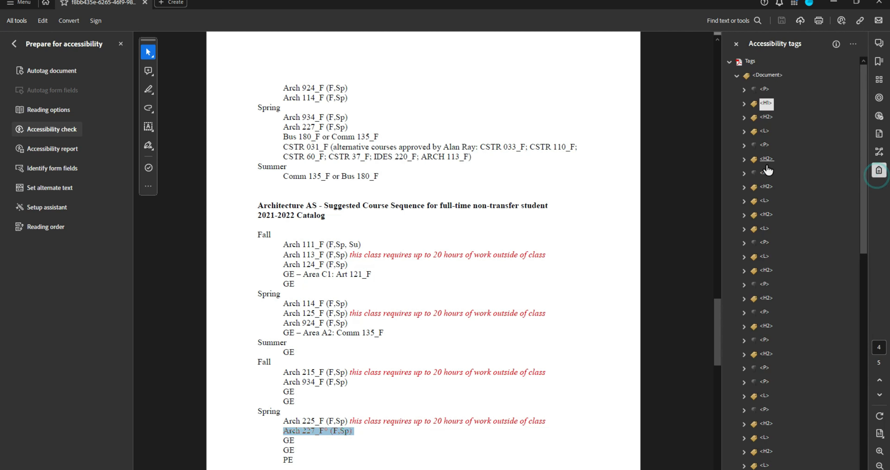
scroll(771, 193, "down", 10)
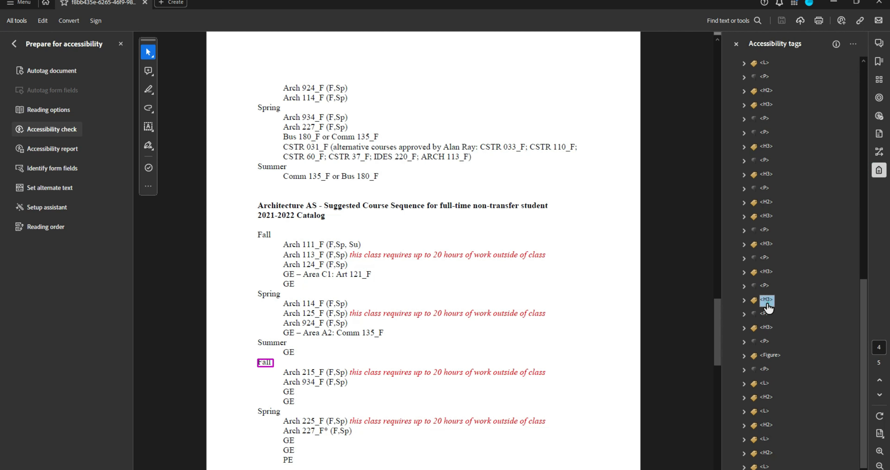
key("Down")
key("Right")
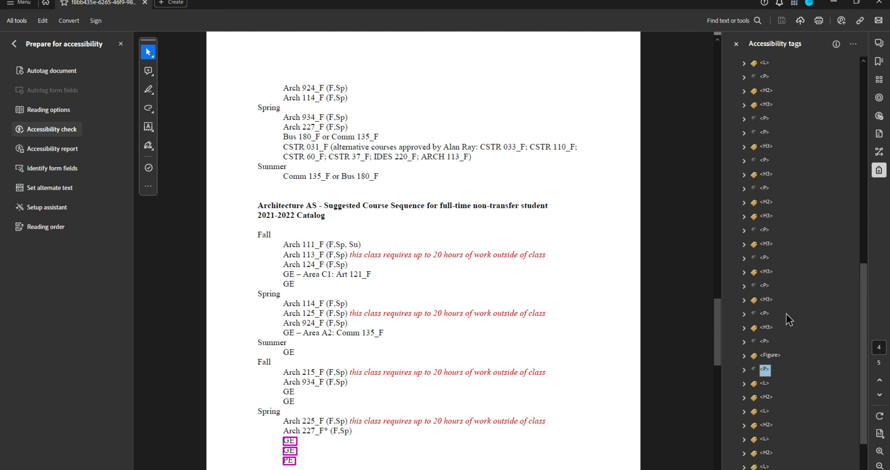
key("Down")
key("Up")
key("Up")
key("Right")
key("Down")
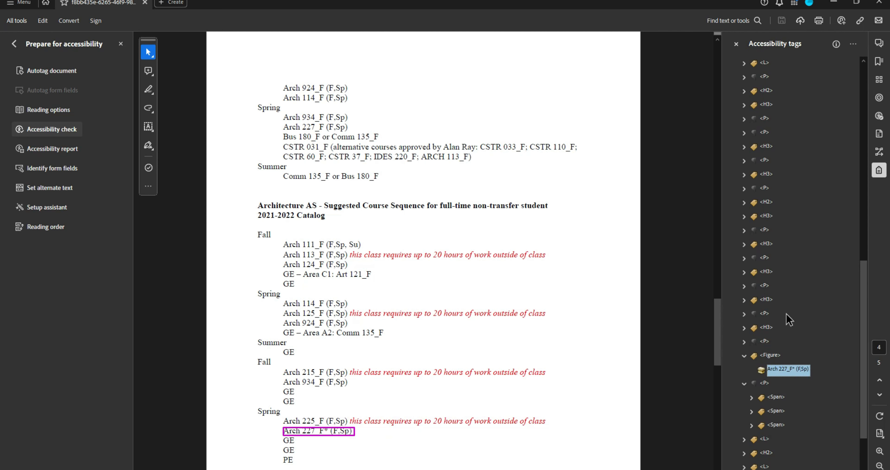
key("Up")
key("F2")
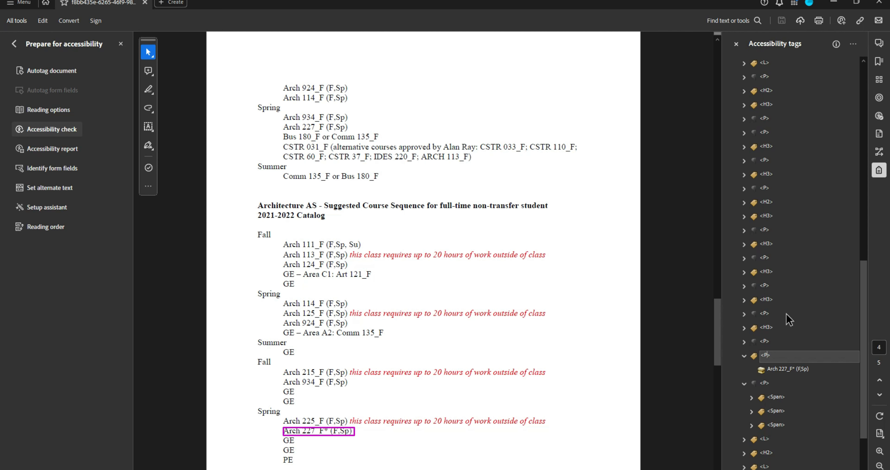
type("P")
key("Return")
- Collapse the retagged "Arch 227_F*" paragraph tag and the paragraph tag that follows it
key("Down")
key("Down")
key("Left")
key("Up")
key("Up")
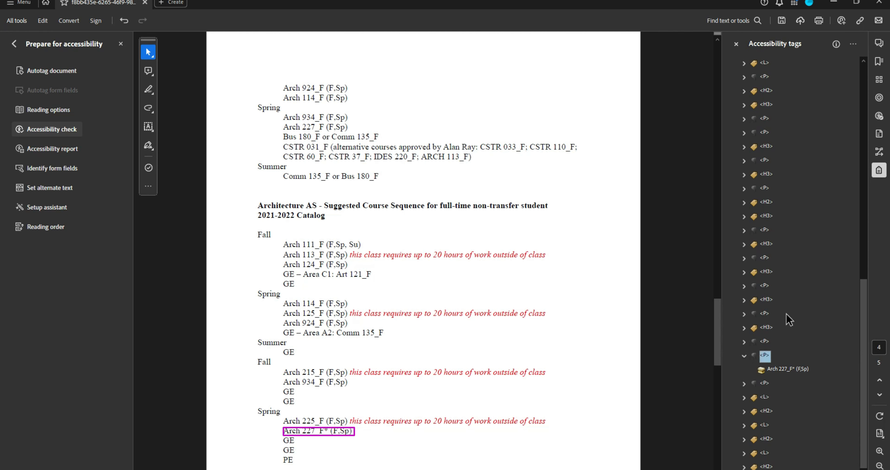
key("Left")
key("Up")
- Save the PDF and rerun the figures alternate text check
left_click(778, 22)
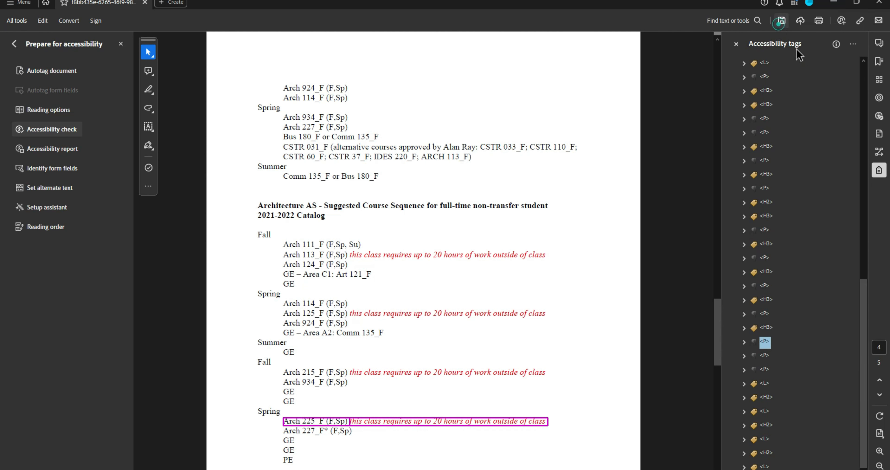
left_click(878, 117)
right_click(780, 125)
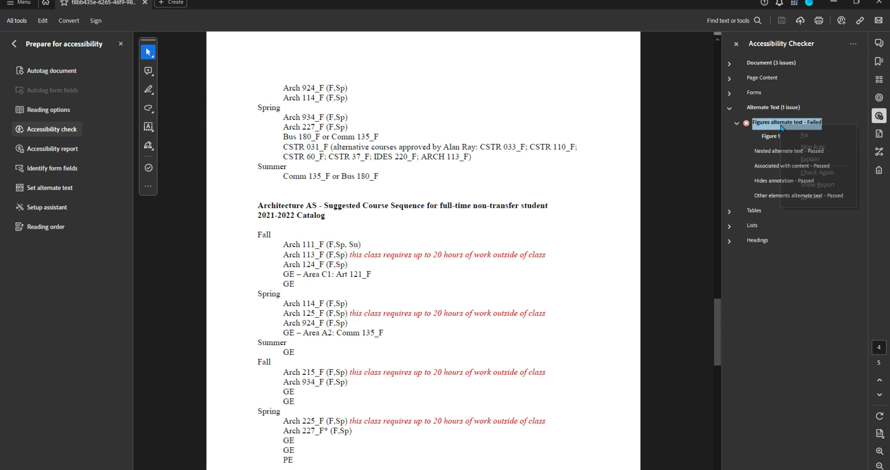
left_click(816, 173)
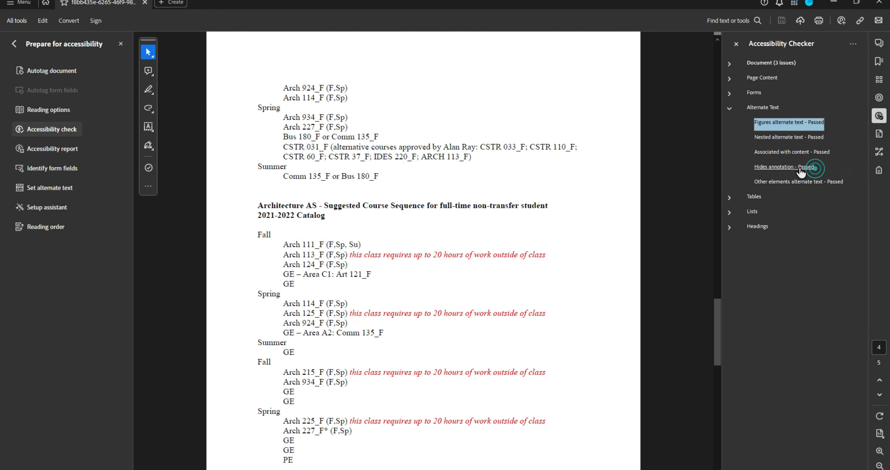
- Fix the failed Title rule in the Document checker results and save the PDF
left_click(765, 65)
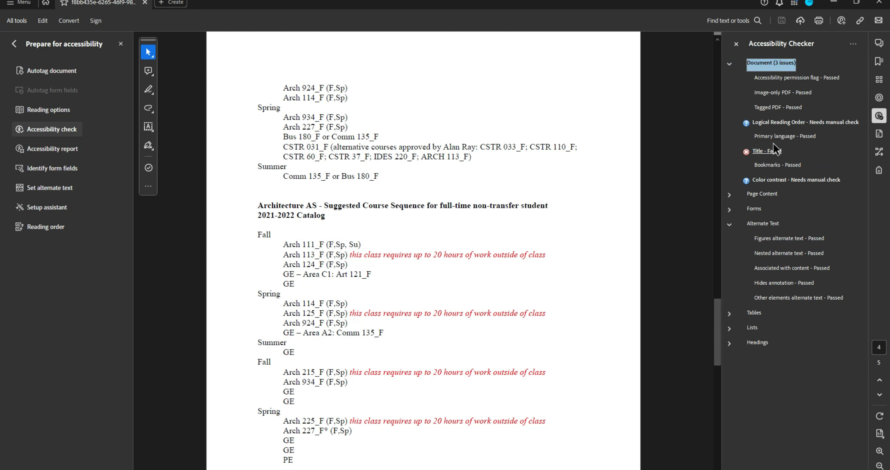
right_click(767, 154)
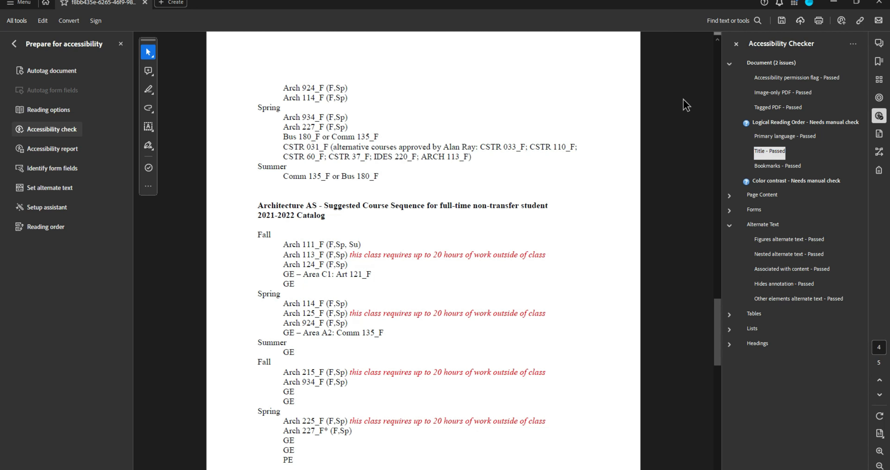
scroll(683, 99, "up", 5)
left_click(782, 23)
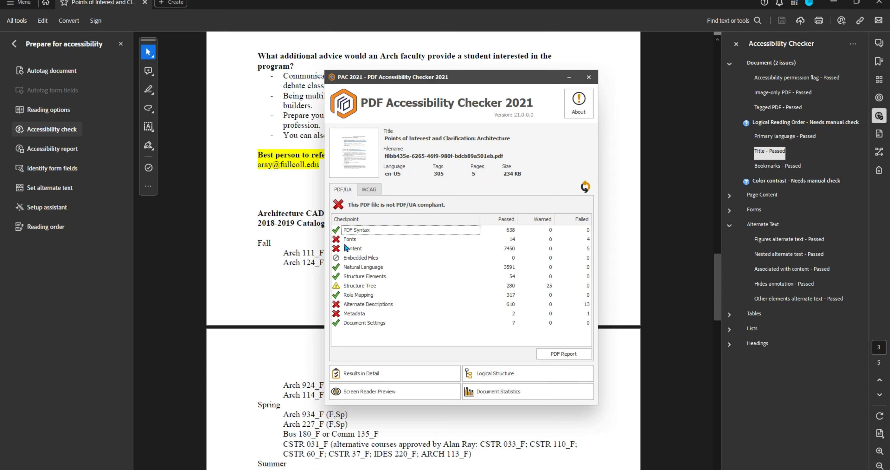
- In PAC 2021, open the detailed results and examine the untagged text objects under Tagged content and artifacts
left_click(379, 373)
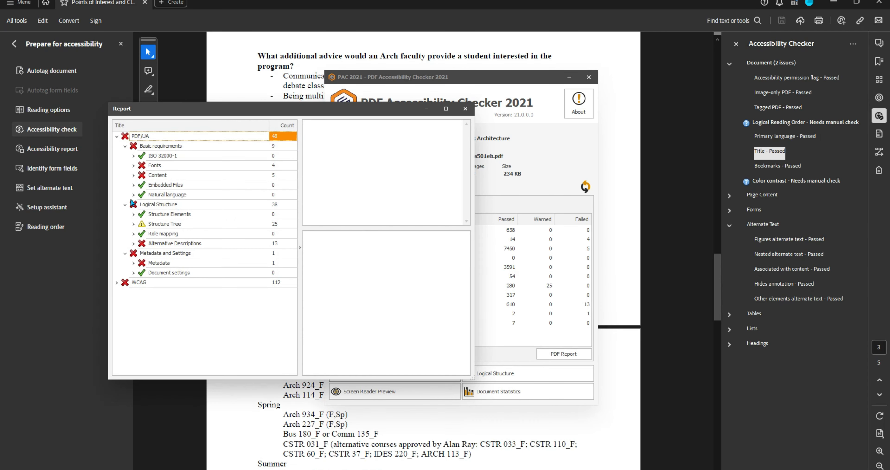
left_click(134, 176)
left_click(142, 185)
left_click(182, 195)
left_click(183, 204)
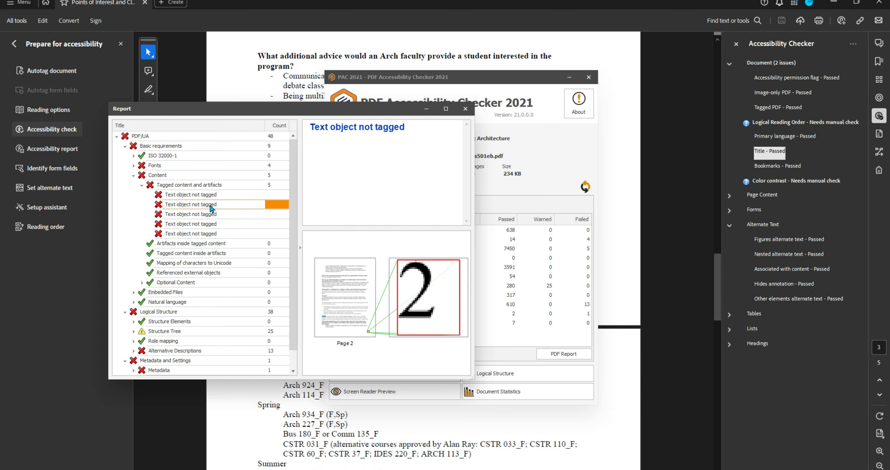
left_click(188, 194)
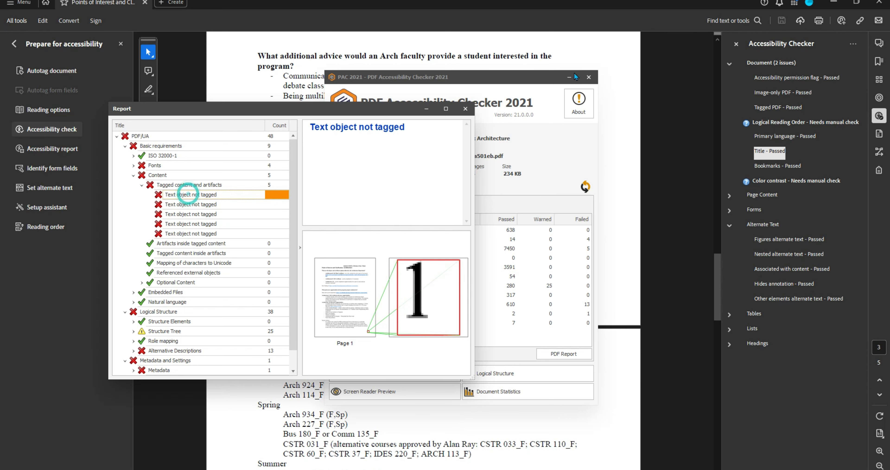
- Minimize PAC and, back in Acrobat, create a new empty paragraph (P) tag after the last list tag in the tag tree
left_click(579, 56)
left_click(879, 170)
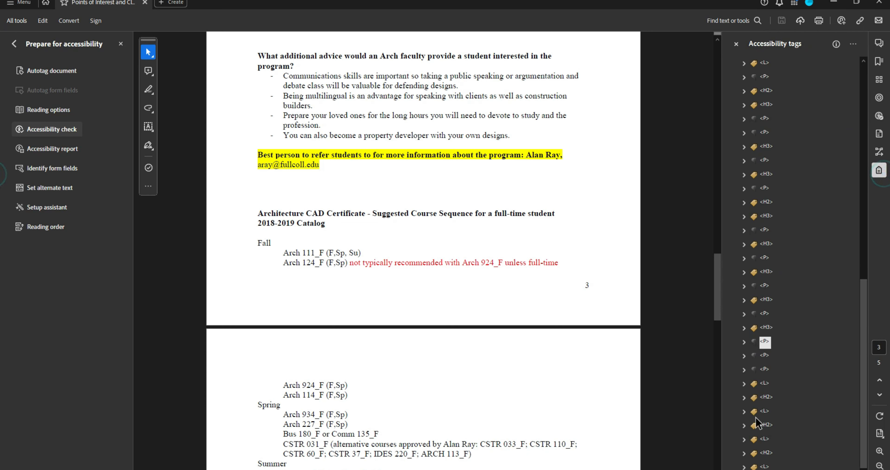
left_click(766, 466)
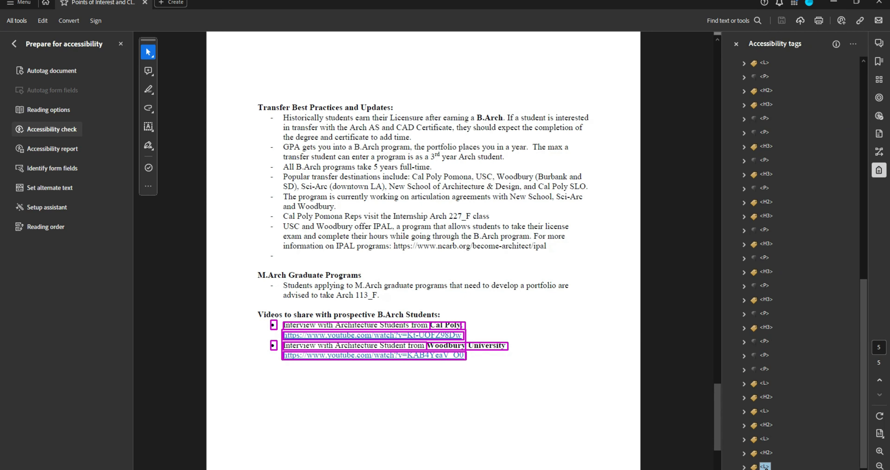
right_click(765, 466)
left_click(802, 255)
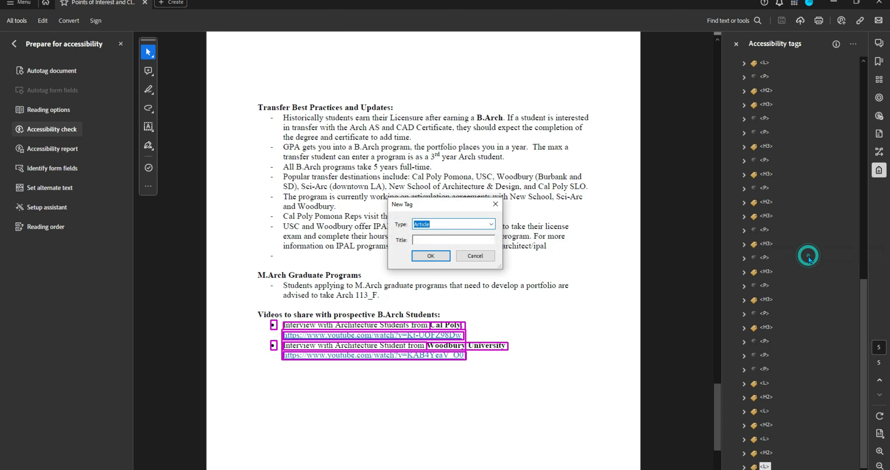
key("Return")
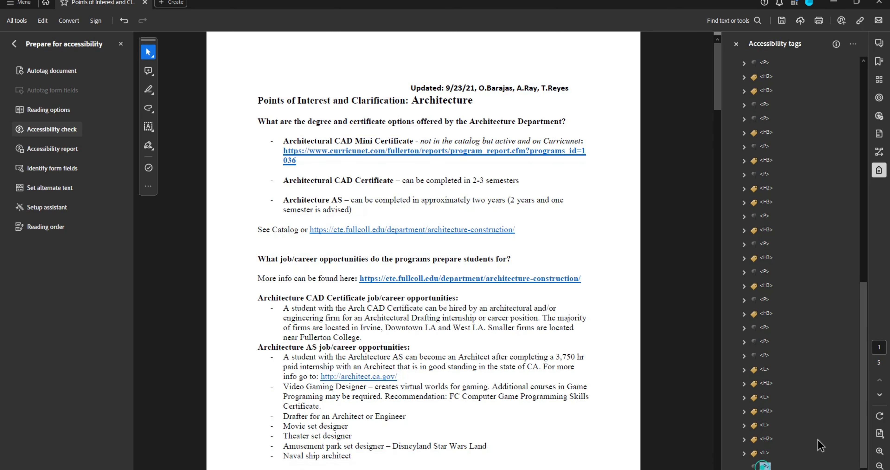
left_click(762, 466)
- From the tag tree, run a search for Unmarked Content across the whole document
left_click(853, 45)
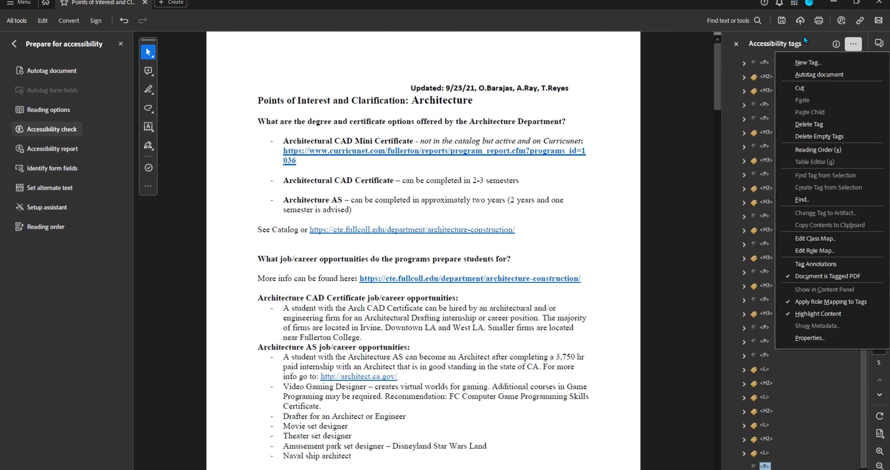
left_click(833, 195)
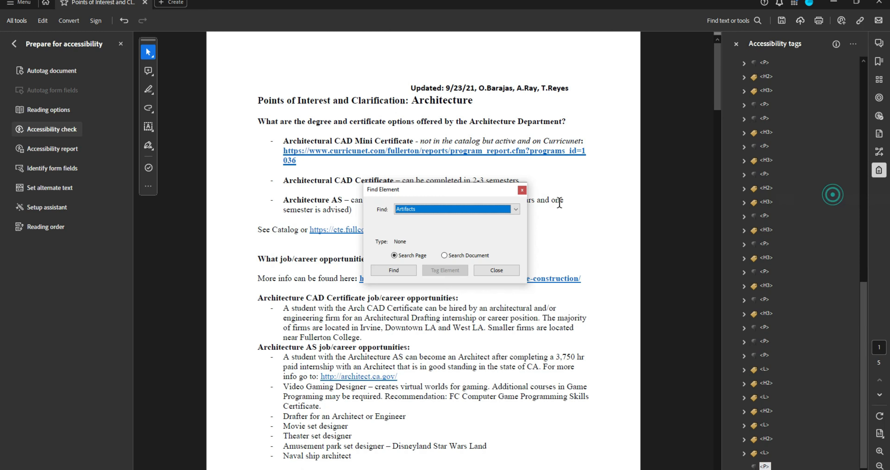
left_click(515, 210)
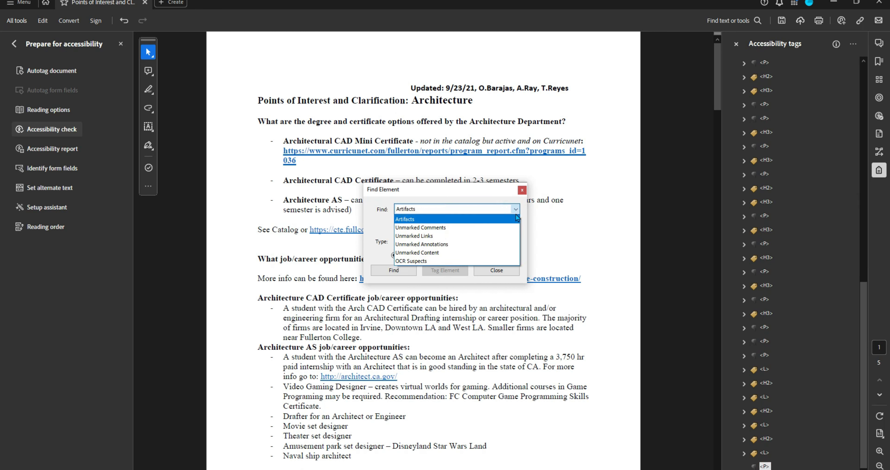
left_click(499, 252)
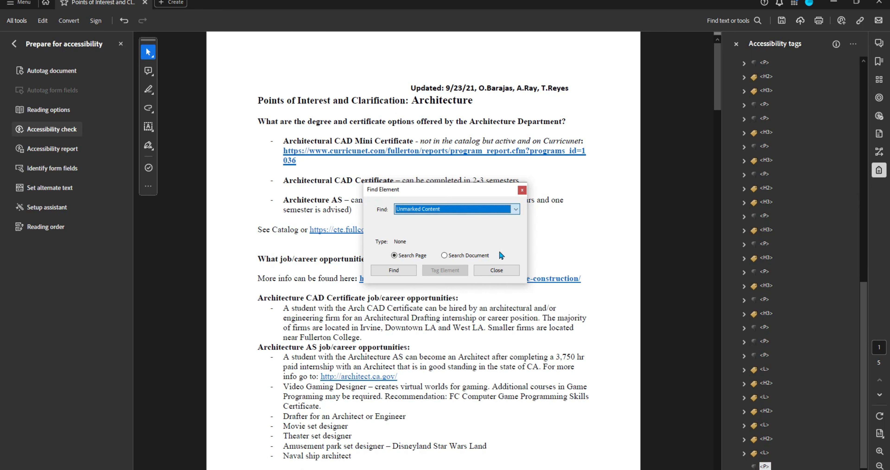
left_click(471, 254)
left_click(408, 270)
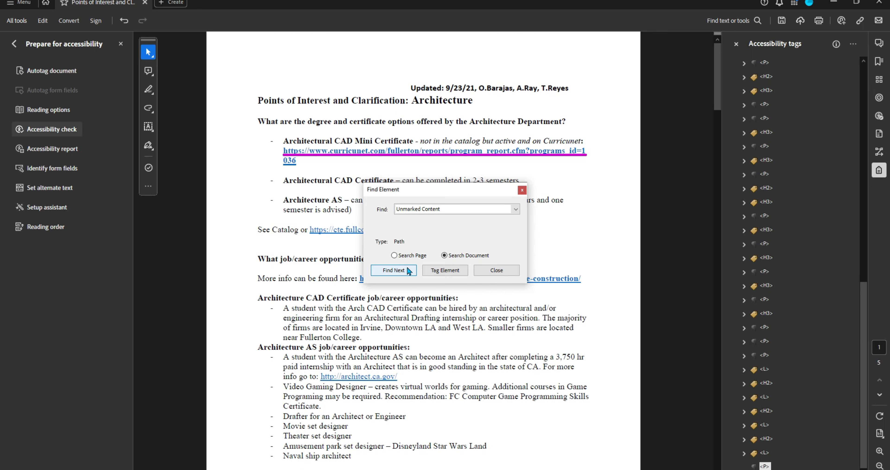
- Step through the unmarked content results to the end of the document, looking for the untagged text objects, and close the search
left_click(407, 270)
left_click(408, 270)
left_click(407, 270)
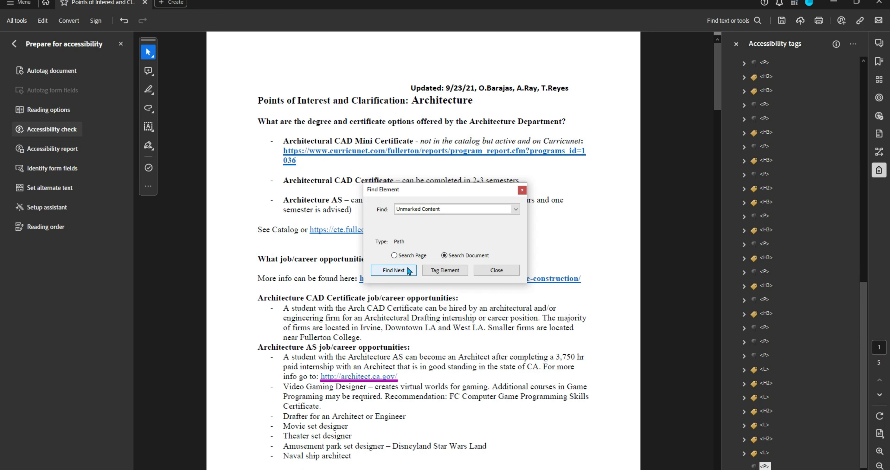
left_click(407, 270)
left_click(408, 270)
left_click_drag(436, 195, 568, 112)
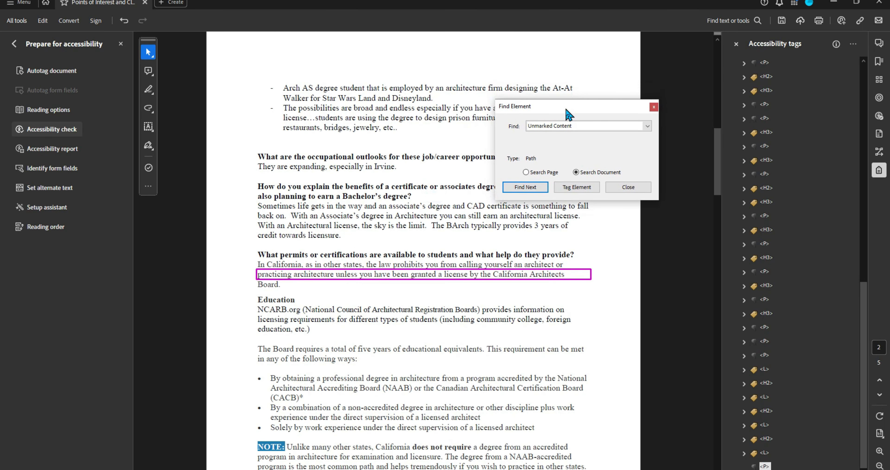
left_click(540, 191)
left_click(538, 190)
left_click(536, 190)
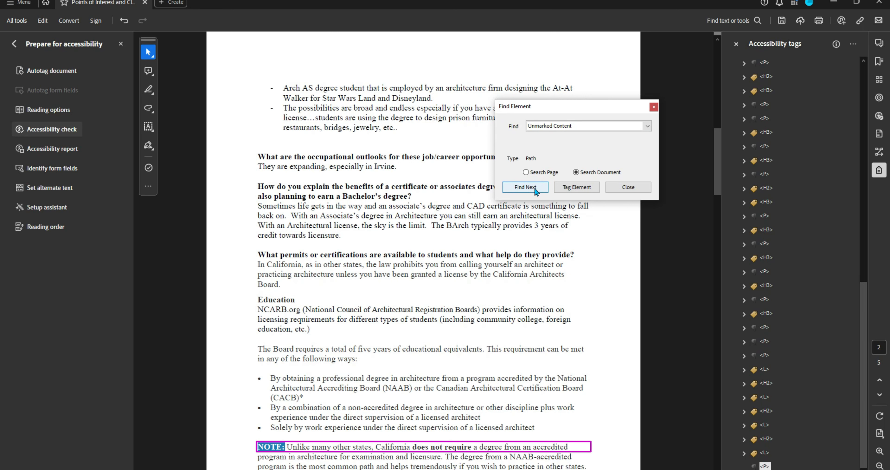
left_click(536, 191)
left_click(536, 191)
left_click(536, 191)
left_click(536, 190)
left_click(537, 191)
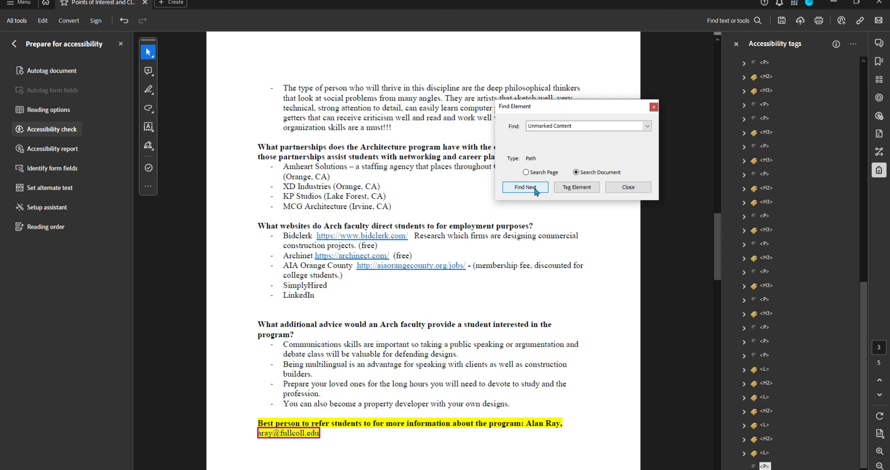
left_click(536, 190)
left_click(537, 191)
left_click(536, 190)
left_click(539, 254)
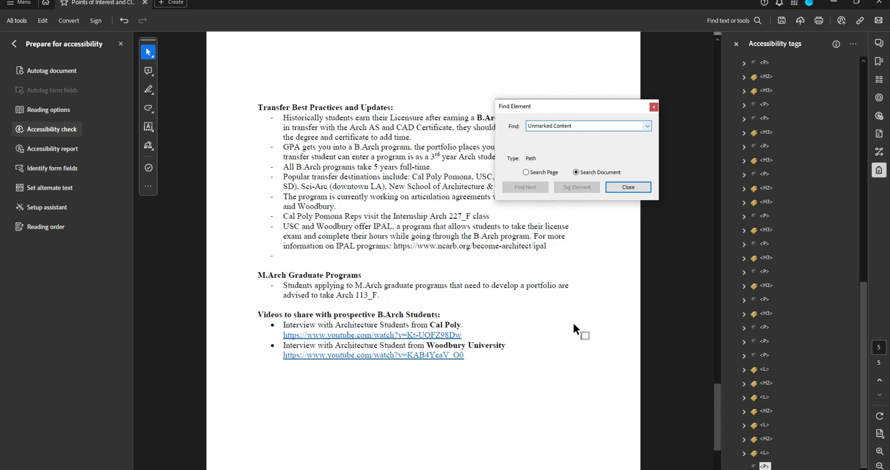
scroll(574, 324, "down", 3)
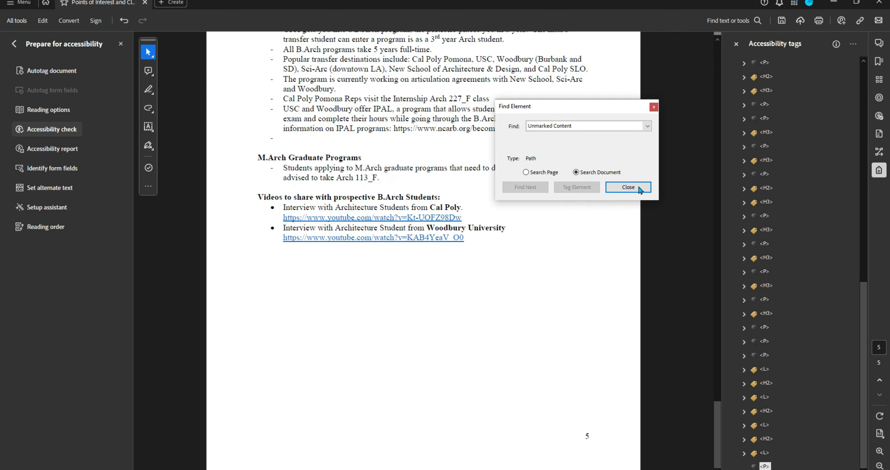
left_click(628, 187)
- Examine the pages and move up through the tag tree from page 3 to page 2, checking which content each tag covers
scroll(652, 308, "up", 16)
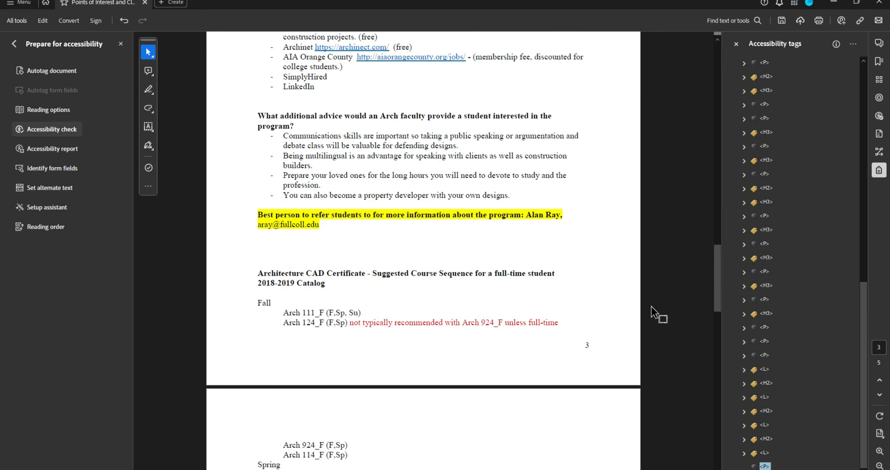
scroll(651, 306, "up", 20)
scroll(678, 246, "down", 8)
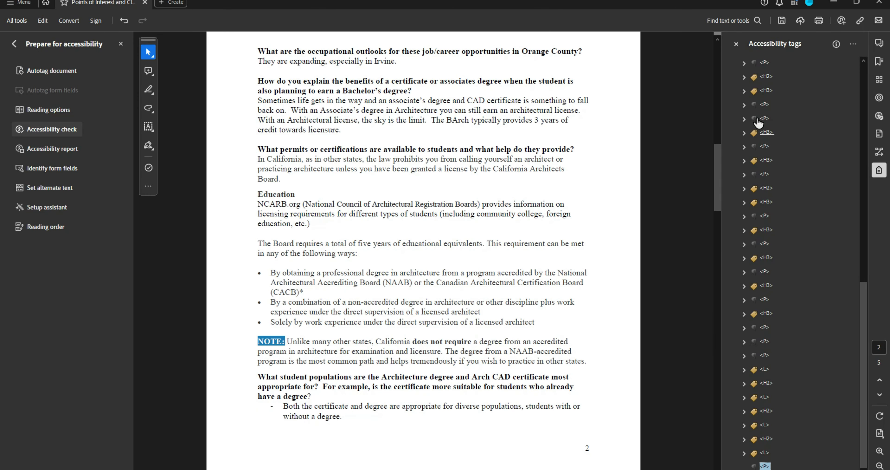
left_click(765, 132)
key("Up")
key("Up")
key("Up")
key("Up")
key("Up")
key("Up")
key("Up")
key("Up")
key("Up")
key("Up")
key("Up")
key("Up")
key("Up")
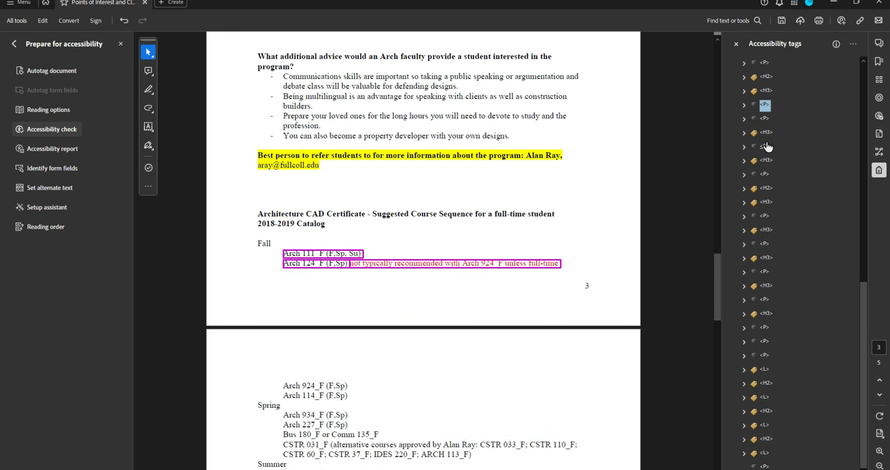
key("Up")
key("Up")
key("Up")
key("Up")
key("Up")
key("Up")
key("Up")
key("Up")
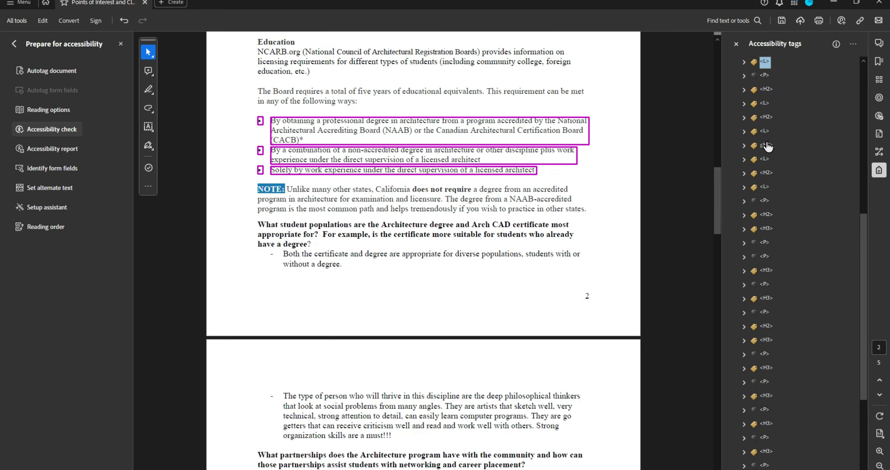
- Expand the paragraph tag starting "Sometimes life gets in the way" to inspect its spans and content, and collapse it again
key("Right")
key("Down")
key("Down")
key("Down")
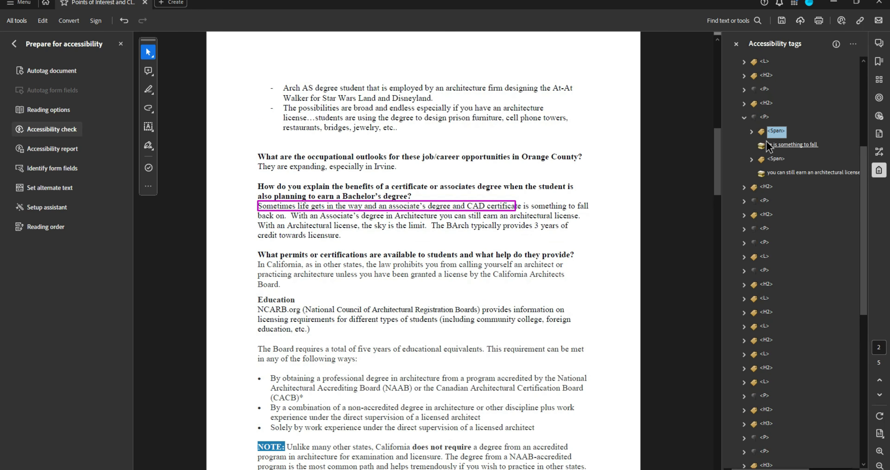
key("Right")
key("Up")
key("Up")
key("Up")
key("Left")
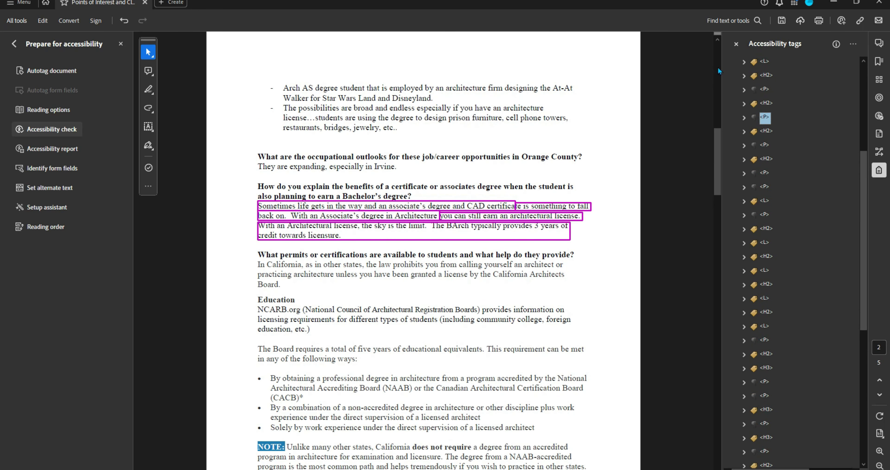
- Tag the page number 1 from a text selection, placing it inside the new paragraph tag at the end of the tag tree
scroll(578, 361, "down", 5)
scroll(589, 329, "up", 2)
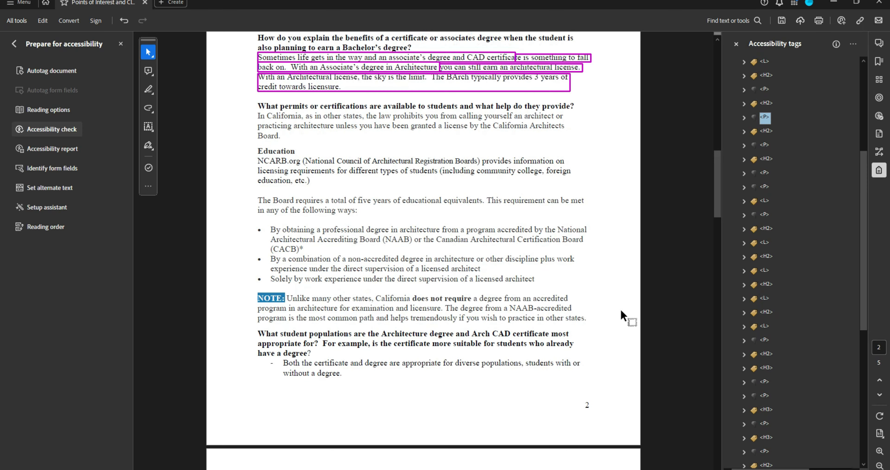
scroll(757, 342, "down", 5)
left_click(765, 458)
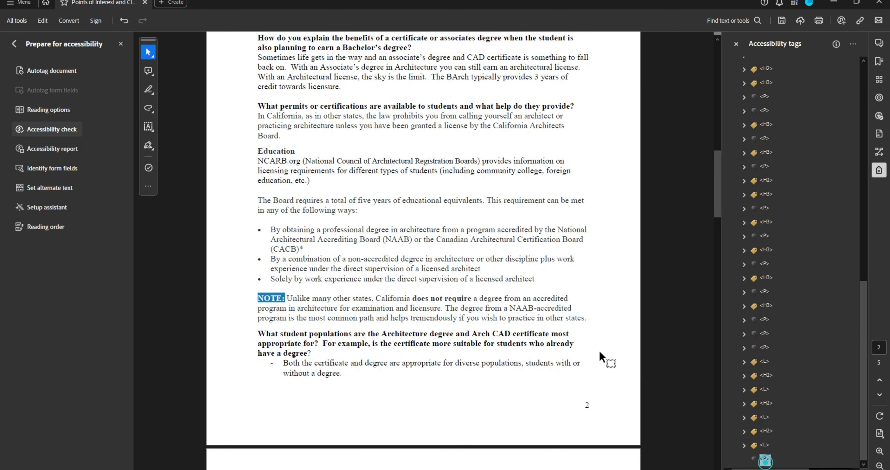
scroll(606, 361, "up", 8)
double_click(587, 213)
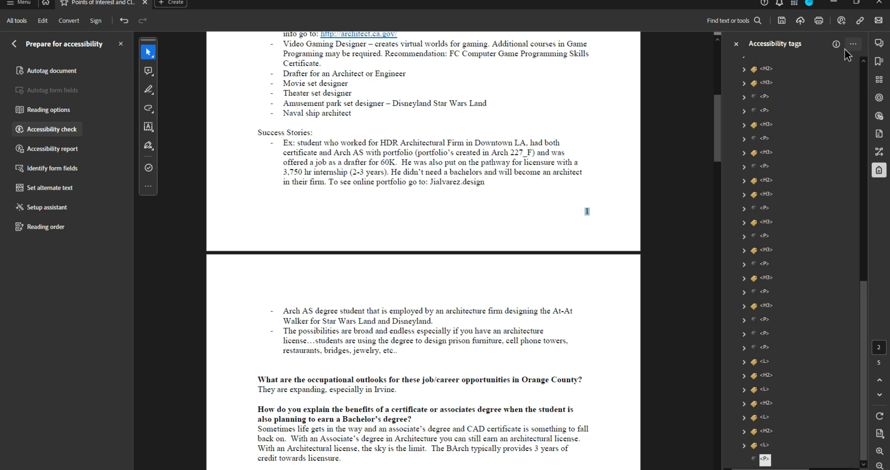
left_click(853, 45)
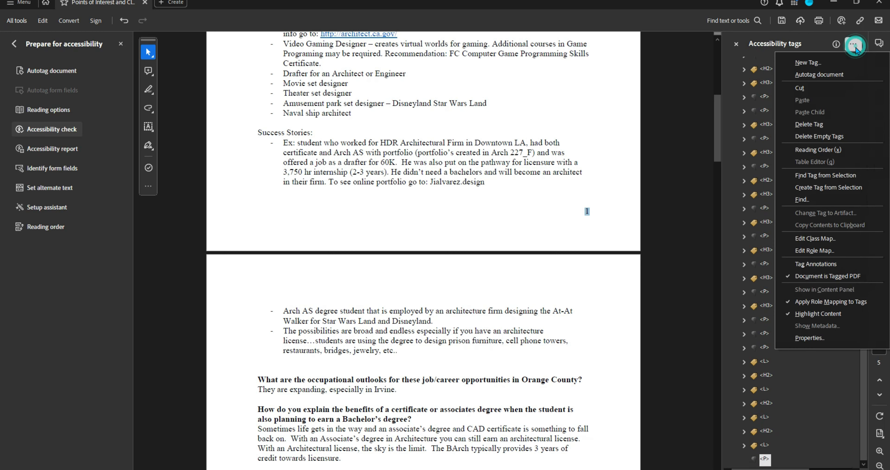
left_click(830, 186)
- Tag the page numbers 2 and 3 from text selections, adding both to the same final paragraph tag
scroll(694, 336, "down", 10)
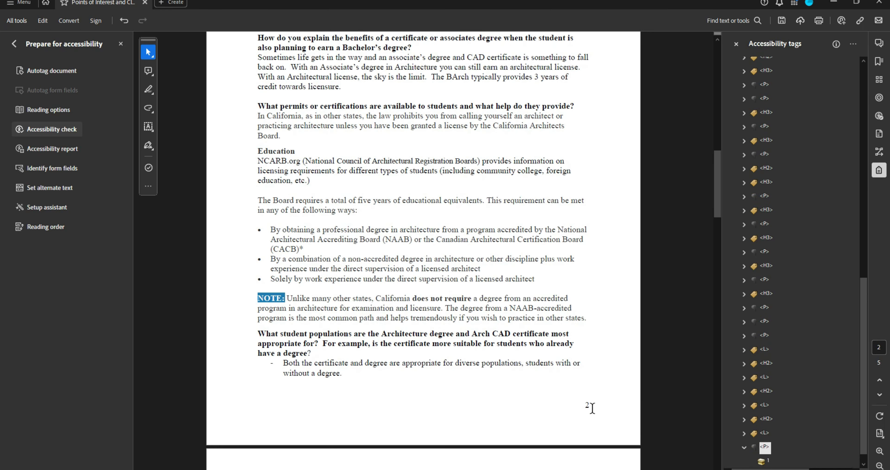
left_click_drag(592, 408, 583, 408)
left_click(853, 44)
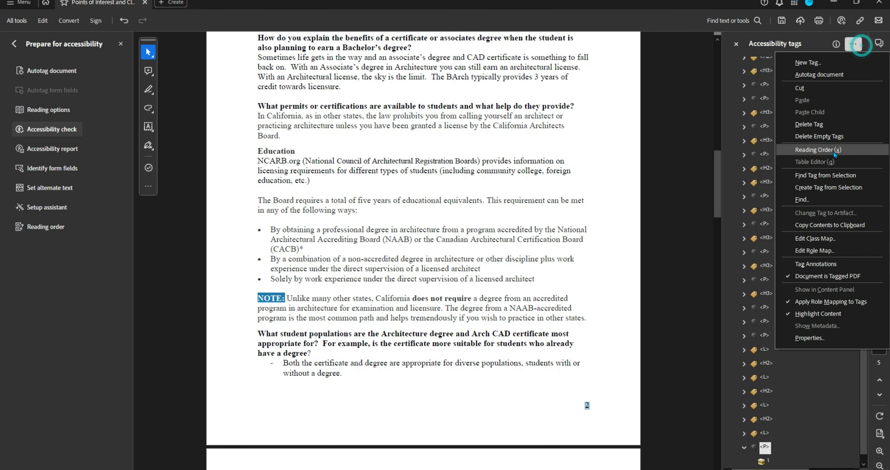
left_click(828, 187)
scroll(582, 371, "down", 12)
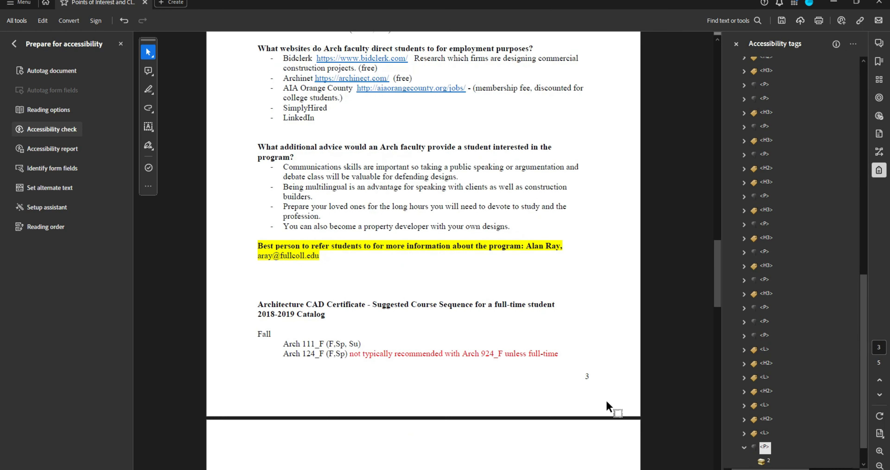
left_click_drag(592, 380, 583, 377)
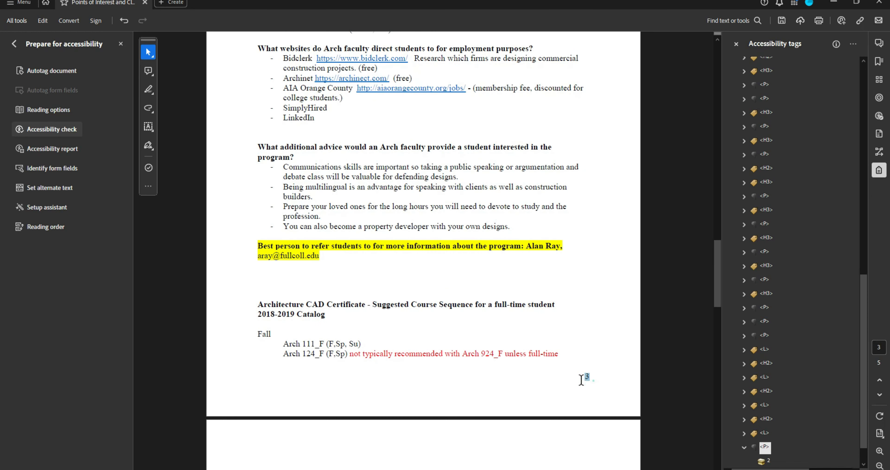
left_click(853, 44)
left_click(830, 184)
- Tag the page numbers 4 and 5 from text selections, adding both to the final paragraph tag
scroll(587, 349, "down", 12)
left_click_drag(592, 349, 576, 348)
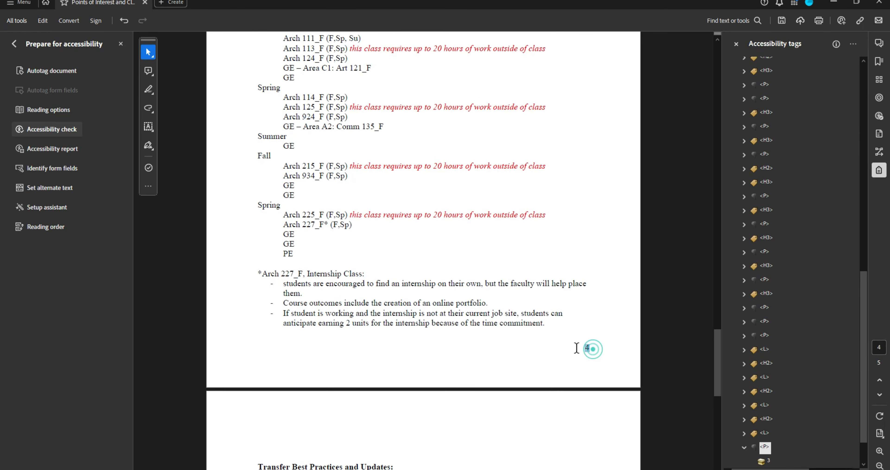
left_click(854, 44)
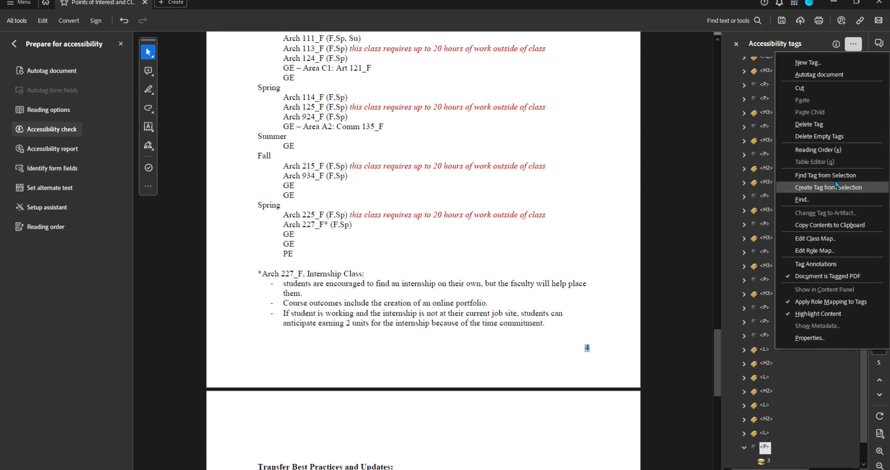
left_click(829, 187)
scroll(636, 385, "down", 10)
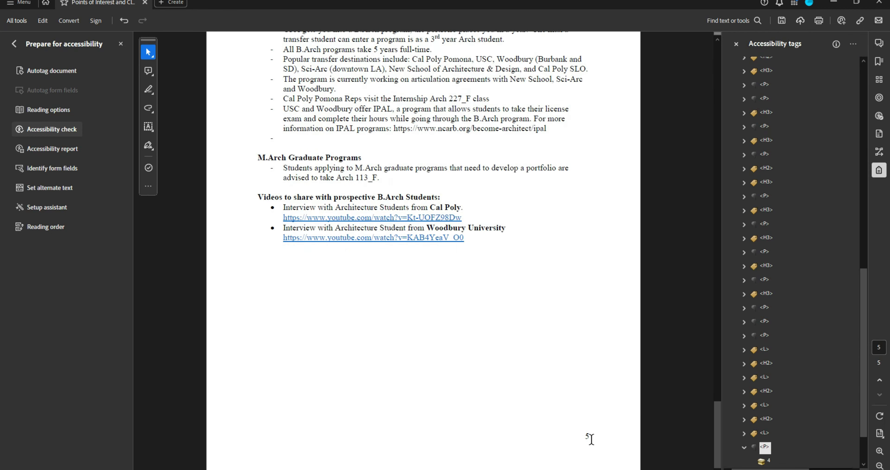
left_click_drag(591, 439, 580, 440)
left_click(838, 186)
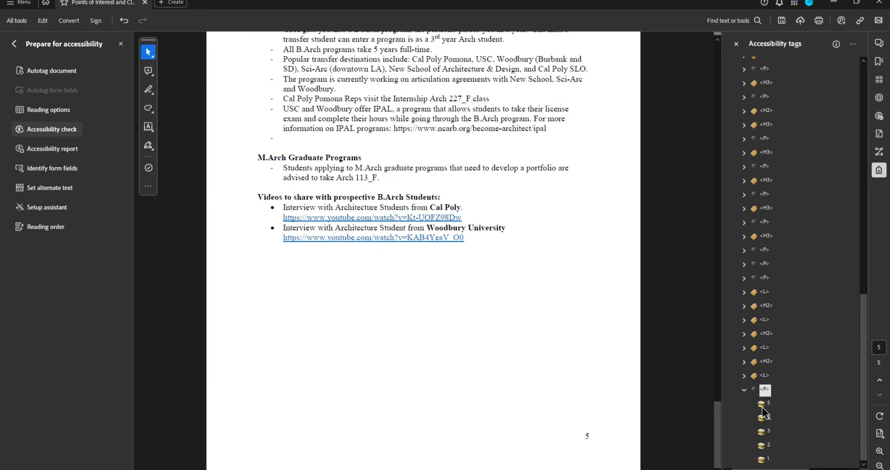
- Change the five page-number contents, 1 through 5, in the final paragraph tag to artifacts
left_click(762, 408)
left_click(762, 407)
left_click(762, 459, "shift")
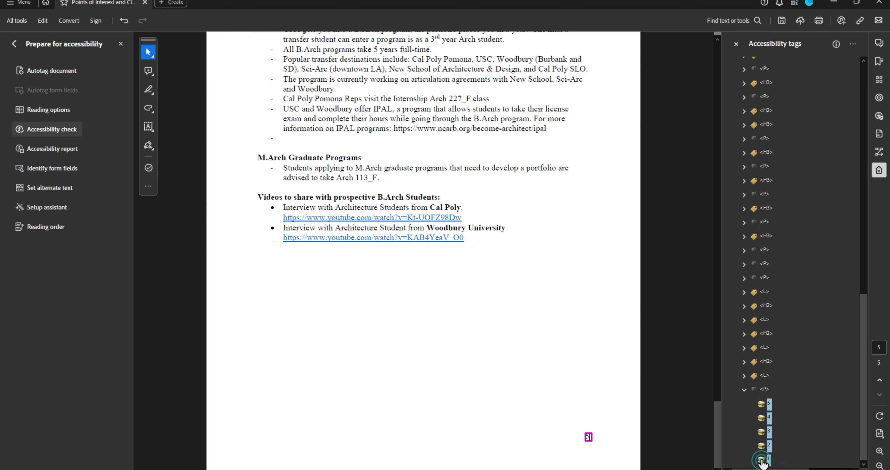
right_click(763, 407)
left_click(796, 307)
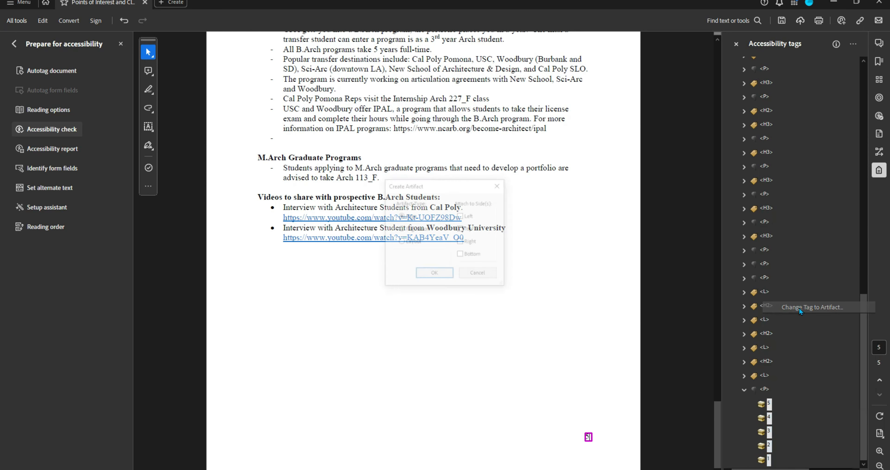
key("Return")
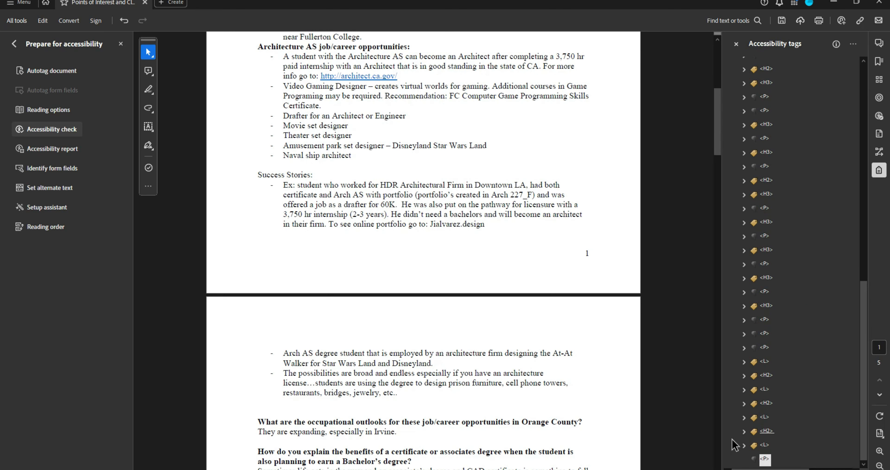
- Run the Preflight single fixup "Embed missing fonts" and save the result over the existing PDF
left_click(14, 43)
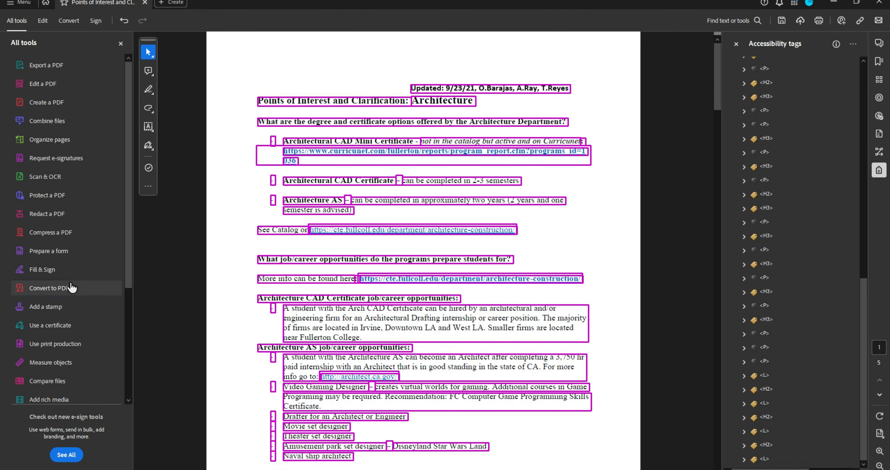
left_click(66, 345)
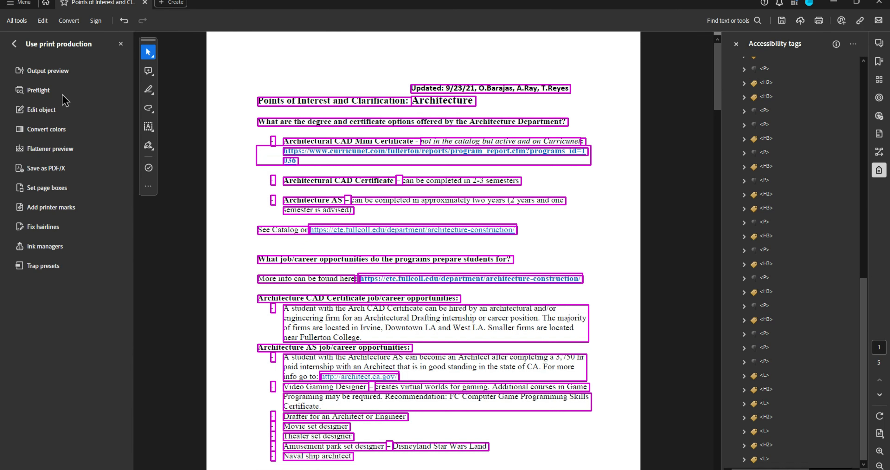
left_click(37, 91)
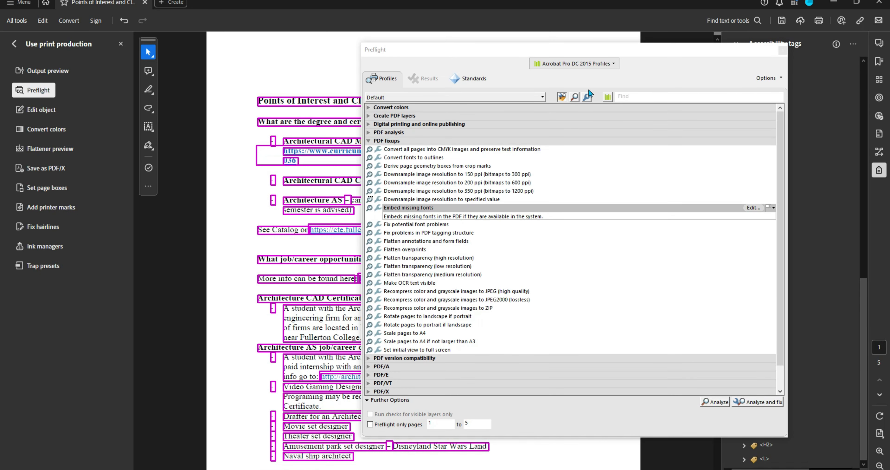
left_click(588, 98)
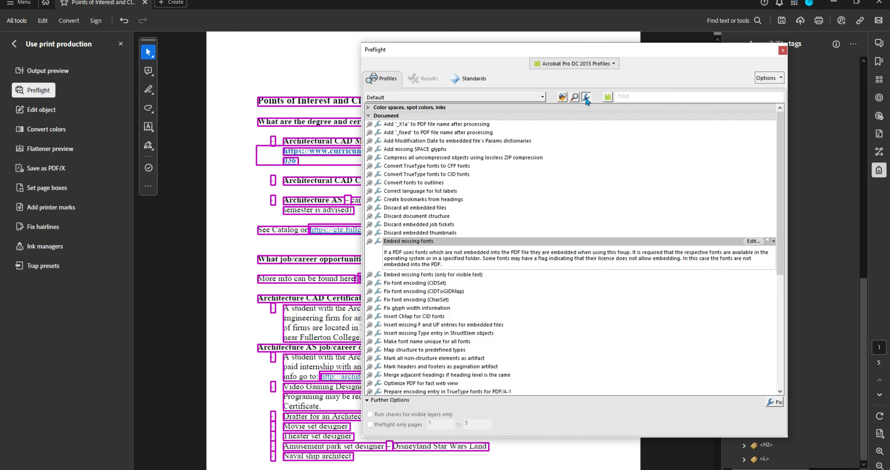
left_click(414, 257)
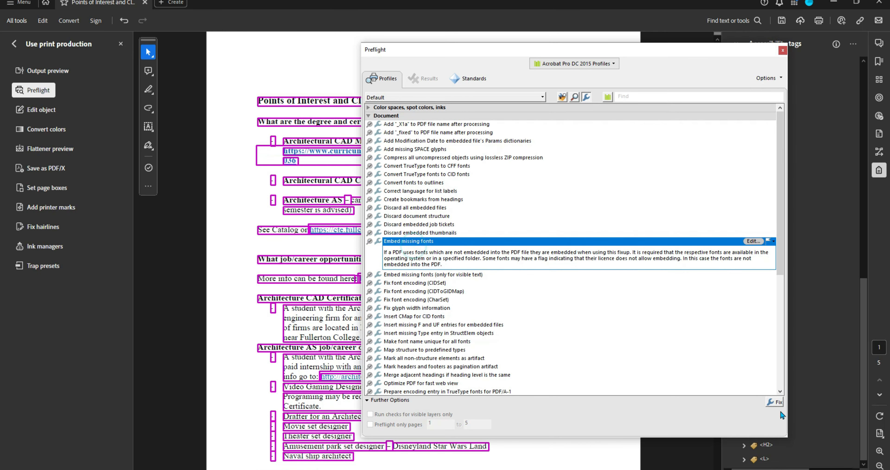
left_click(774, 404)
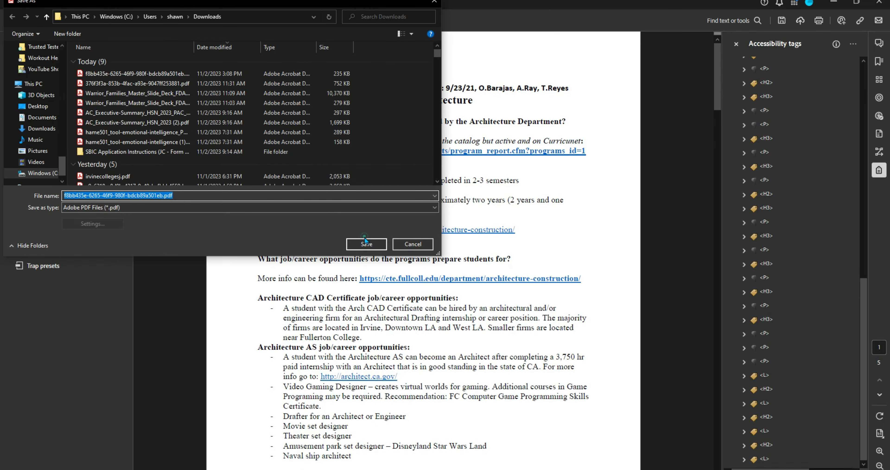
left_click(367, 244)
left_click(467, 238)
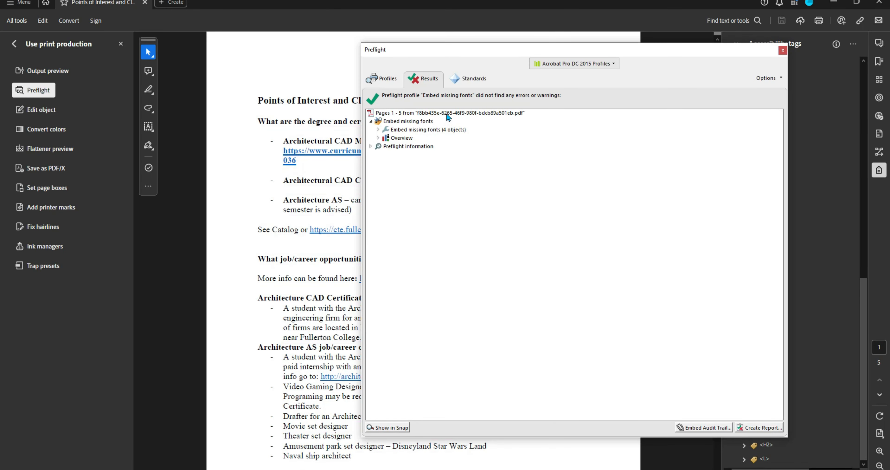
left_click(783, 51)
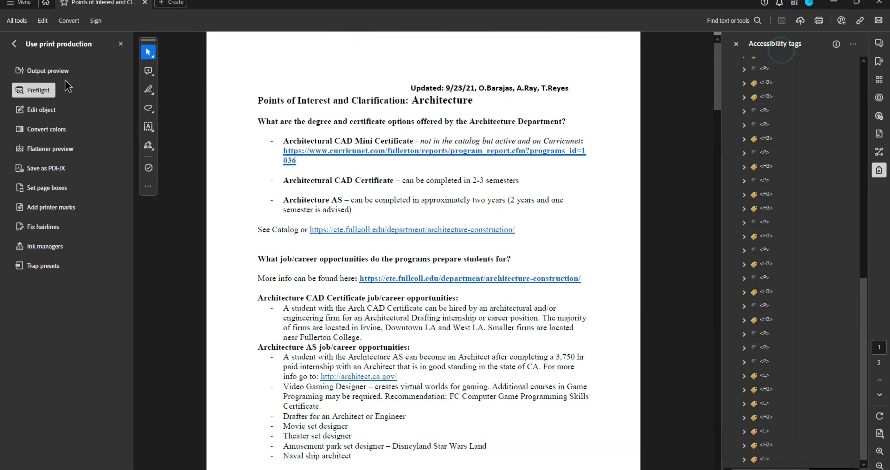
- Search the Preflight fixups for "ann" and run "Create Content entry for Link annotations" on the PDF
left_click(22, 92)
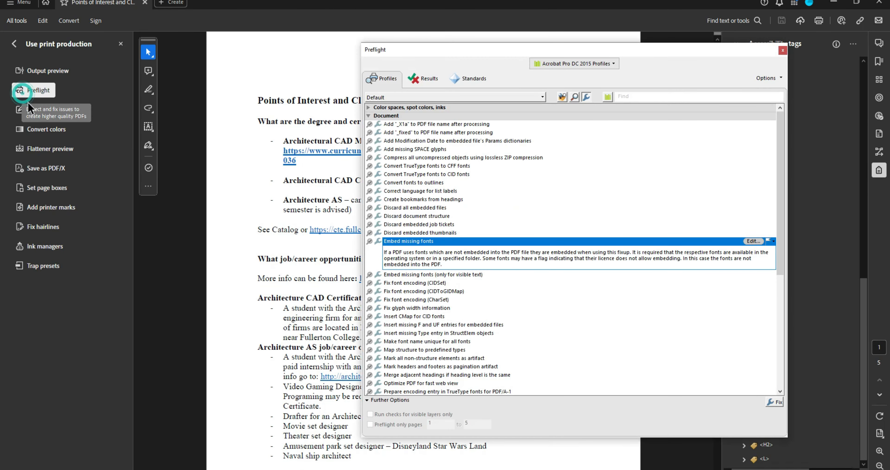
left_click(628, 96)
type("ann")
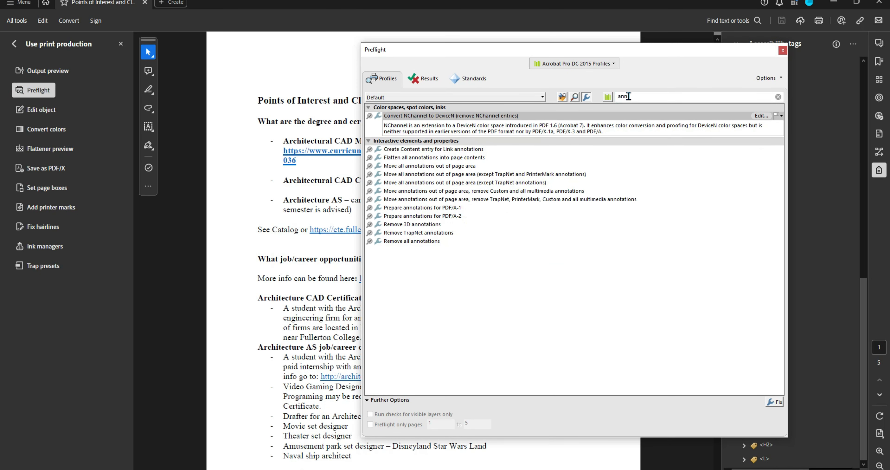
left_click(435, 151)
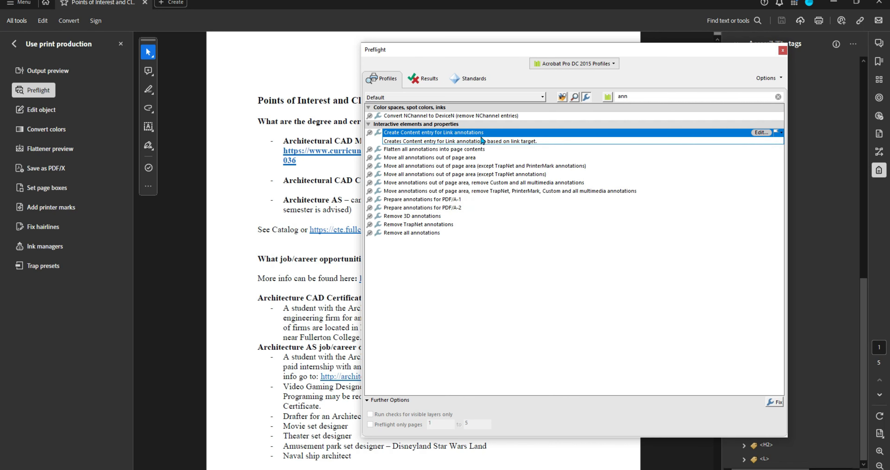
left_click(772, 405)
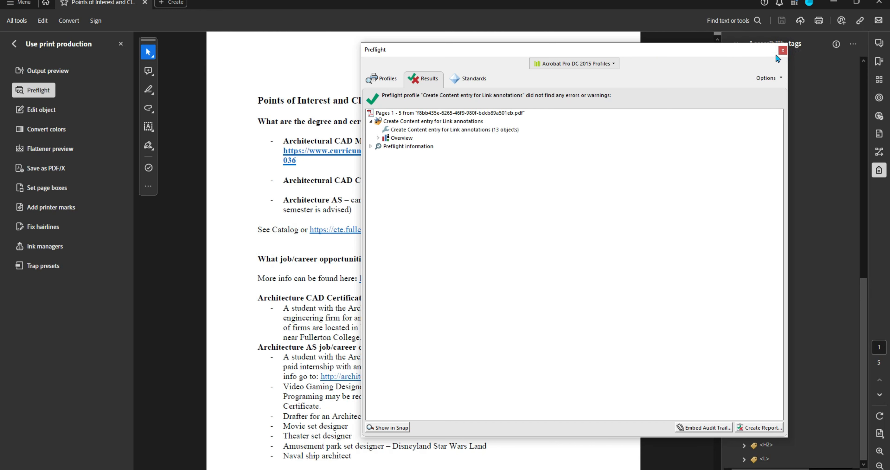
left_click(783, 51)
- Search the Preflight fixups for "ua", run "Set PDF/UA-1 entry" and save over the existing PDF
left_click(36, 89)
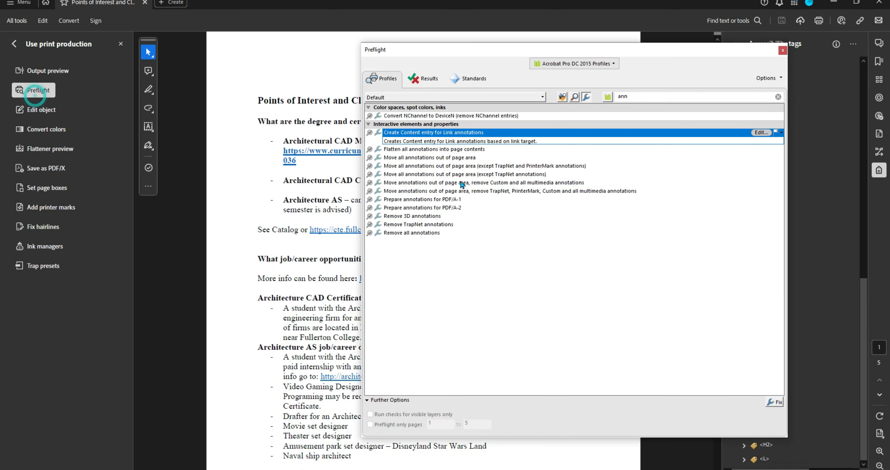
left_click_drag(638, 96, 609, 96)
type("ua")
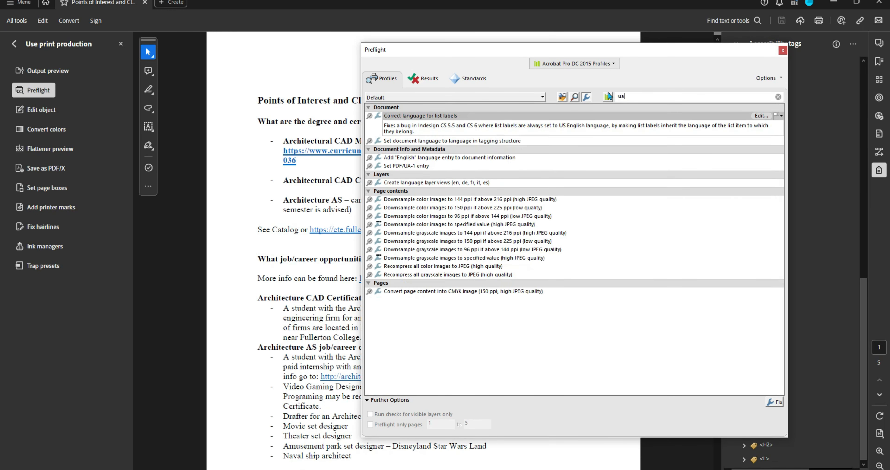
left_click(420, 166)
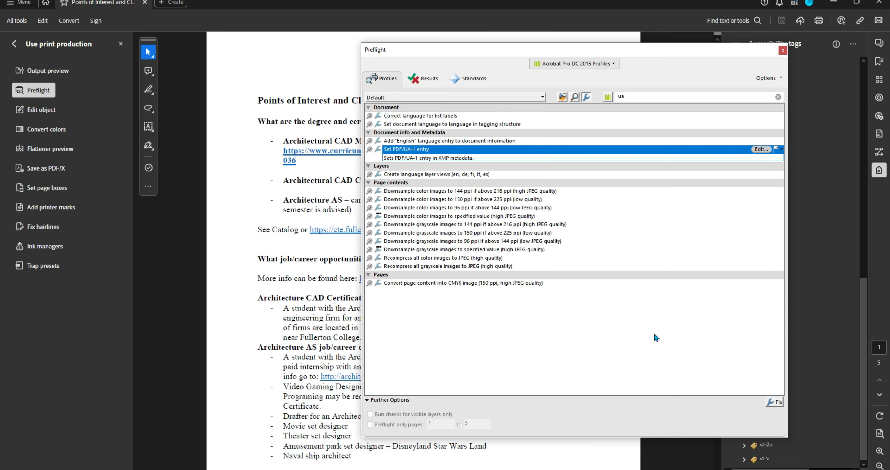
left_click(772, 405)
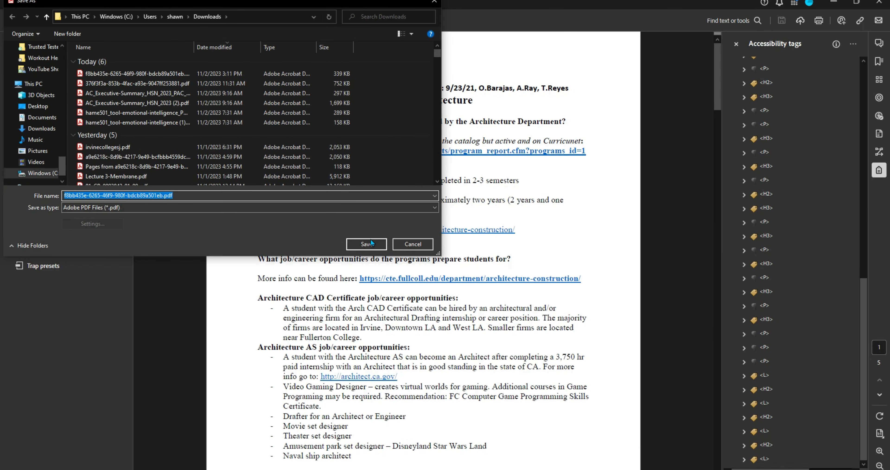
left_click(370, 240)
left_click(474, 239)
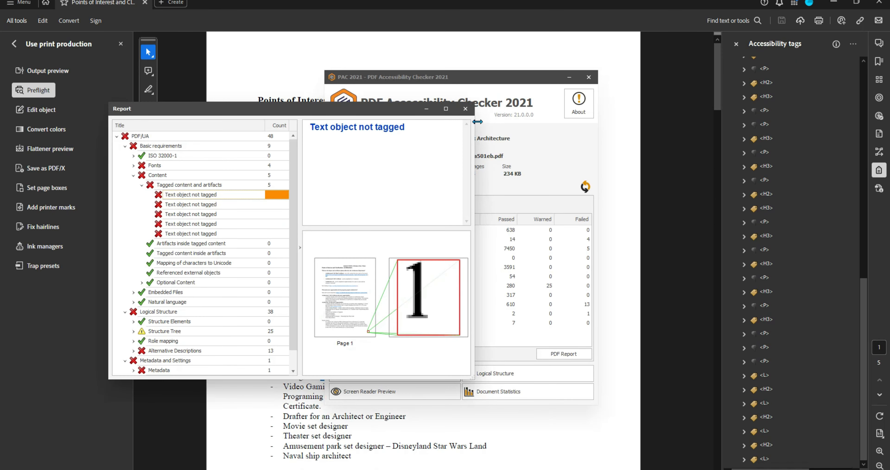
- Switch to PAC 2021, close the old report, recheck the saved PDF and look at its Structure Tree checkpoint
left_click(469, 107)
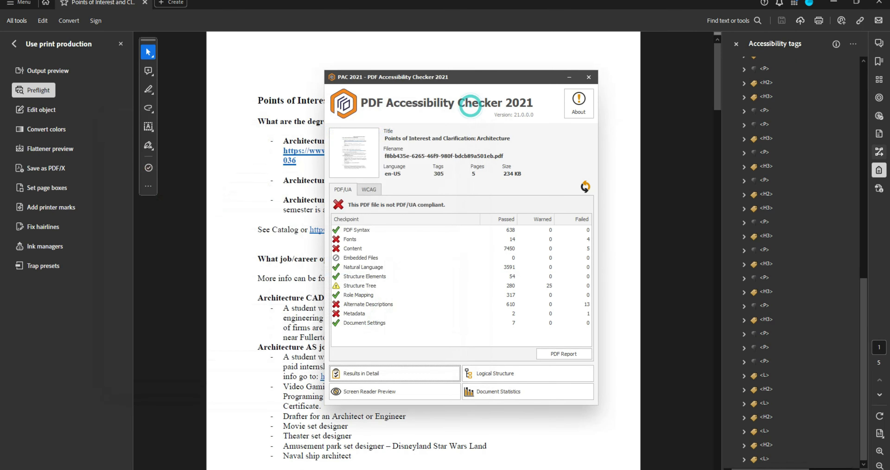
left_click(354, 288)
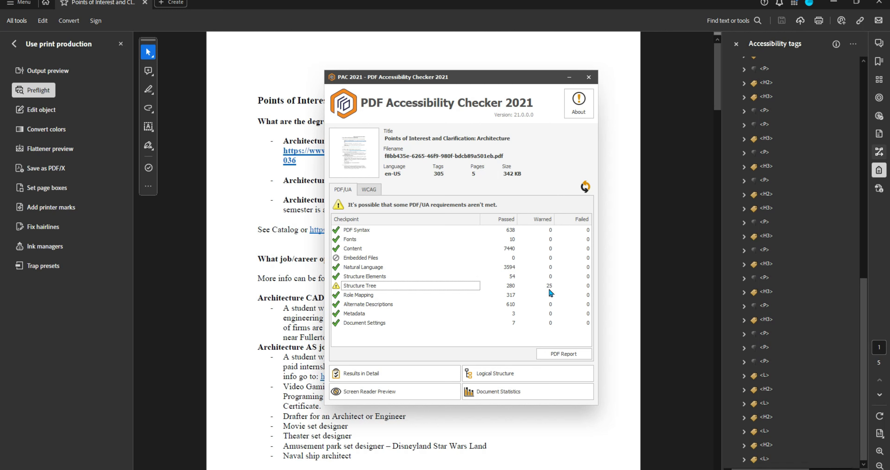
left_click(372, 286)
- Open the detailed PAC results and examine the "Span" structure element warnings under Structure Tree
left_click(387, 367)
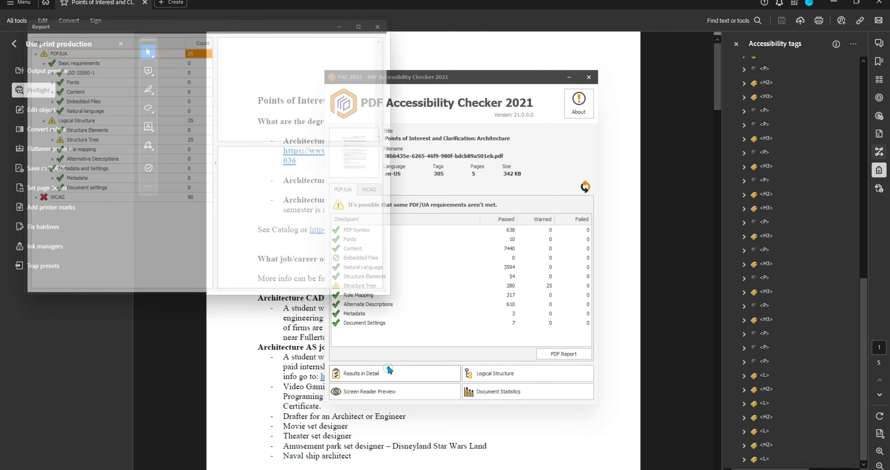
left_click(48, 140)
scroll(47, 140, "down", 3)
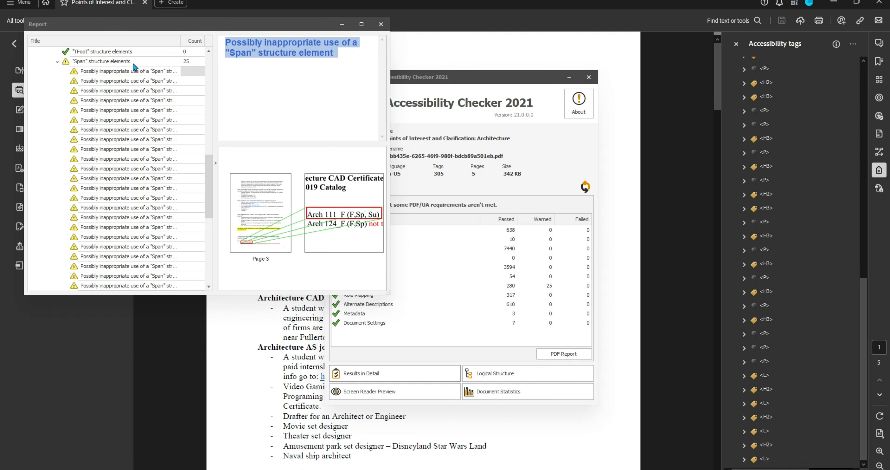
left_click(130, 74)
left_click(131, 76)
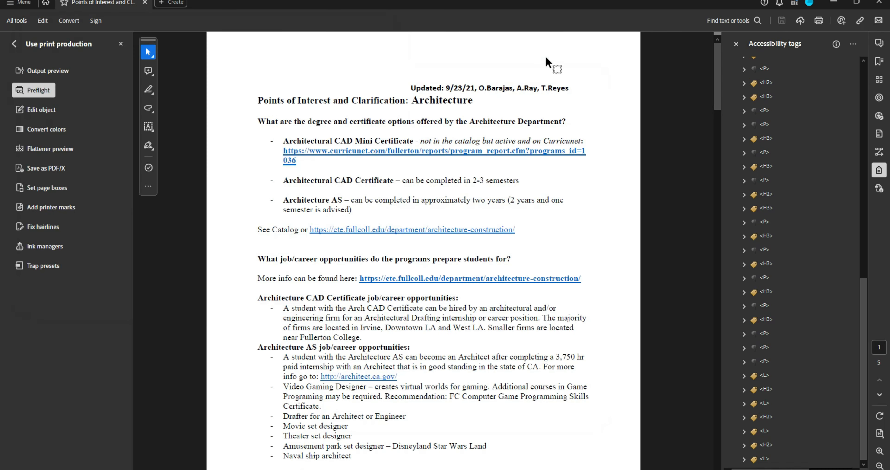
- Switch back to Acrobat, find the paragraph tag below the Architecture CAD Certificate's Fall heading and expand it
left_click(768, 155)
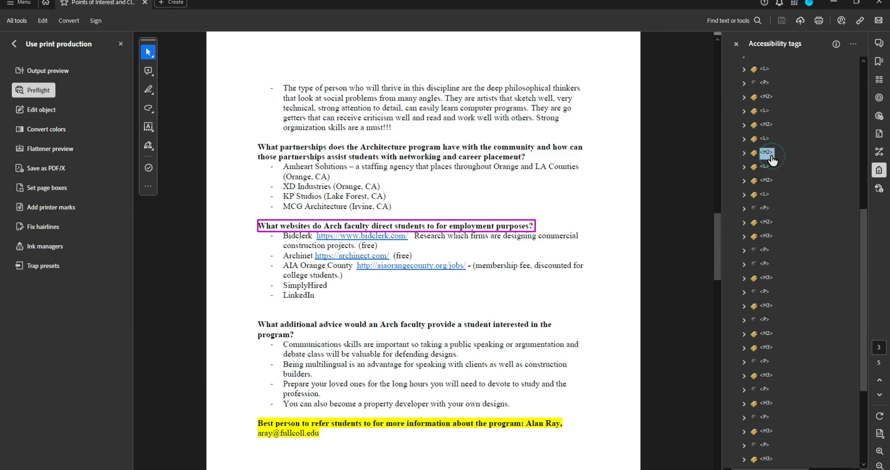
key("Down")
key("Down")
key("Down")
key("Down")
key("Down")
key("Down")
key("Up")
key("Up")
key("Down")
key("Down")
key("Right")
key("Down")
key("Down")
key("Right")
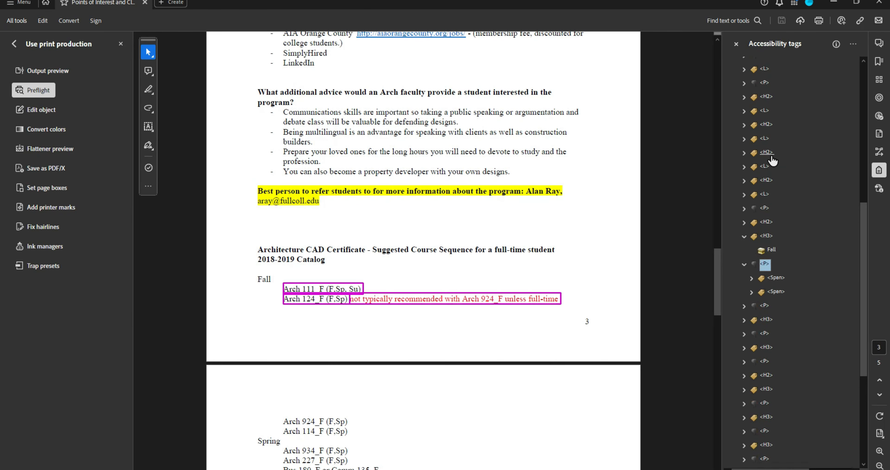
- Inspect the Span tags containing Arch 111_F, Arch 124_F and Arch 924_F, and collapse the Arch 924_F span
key("Down")
key("Down")
key("Down")
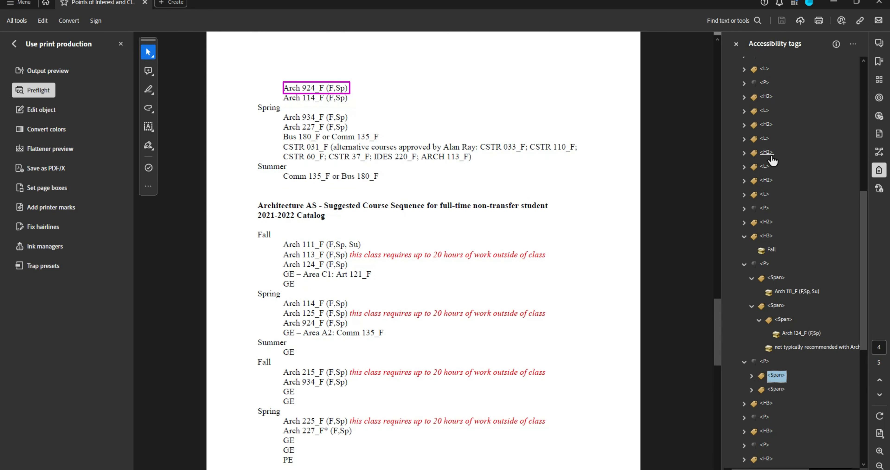
key("Right")
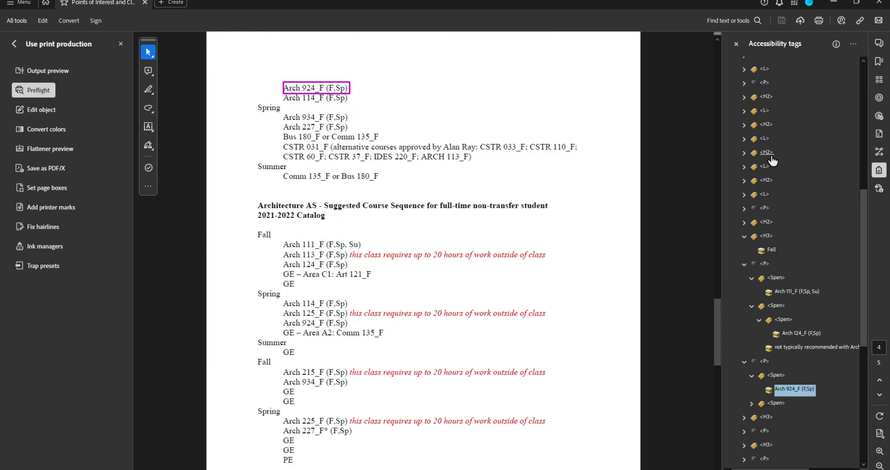
key("Left")
key("Left")
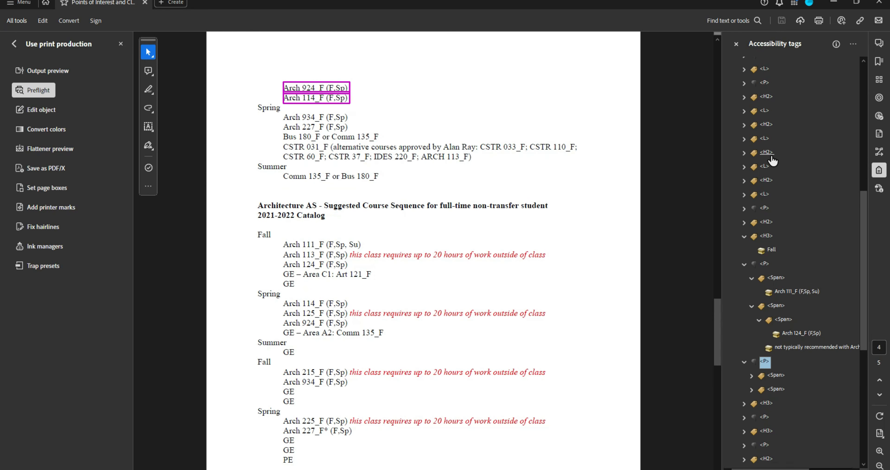
- Open the document's role map, expand Document Roles and delete the ParagraphSpan entry mapped to Span
right_click(774, 294)
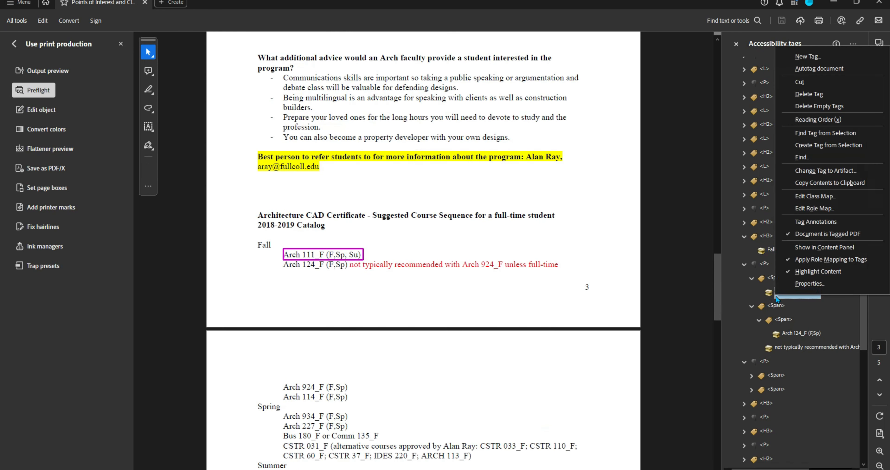
left_click(823, 205)
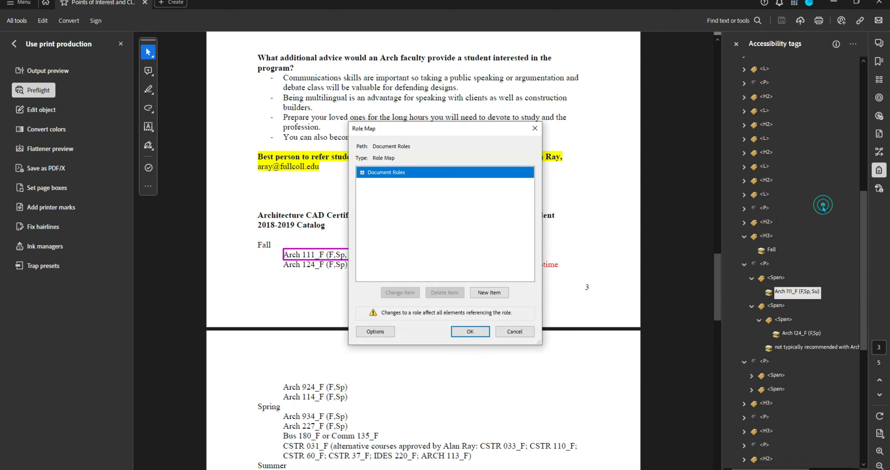
left_click(362, 172)
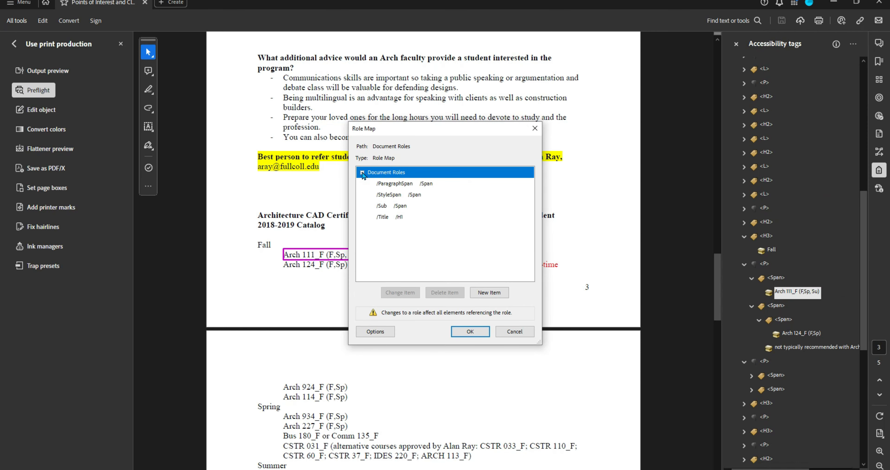
left_click(399, 185)
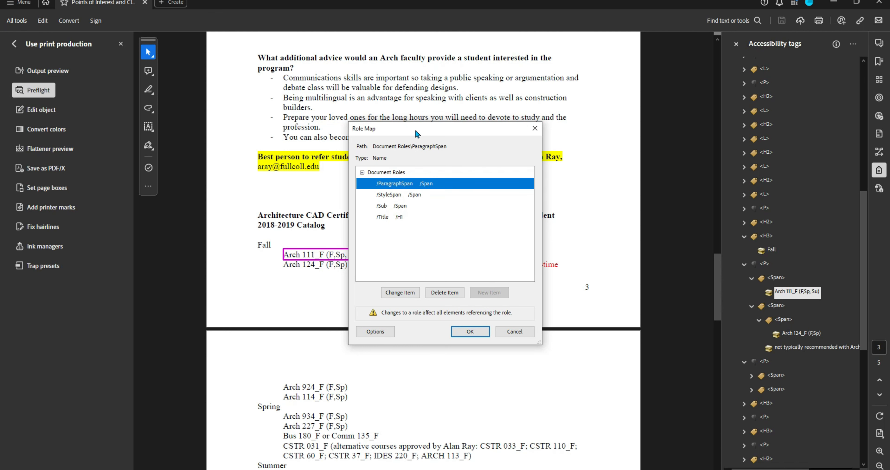
left_click_drag(416, 131, 487, 112)
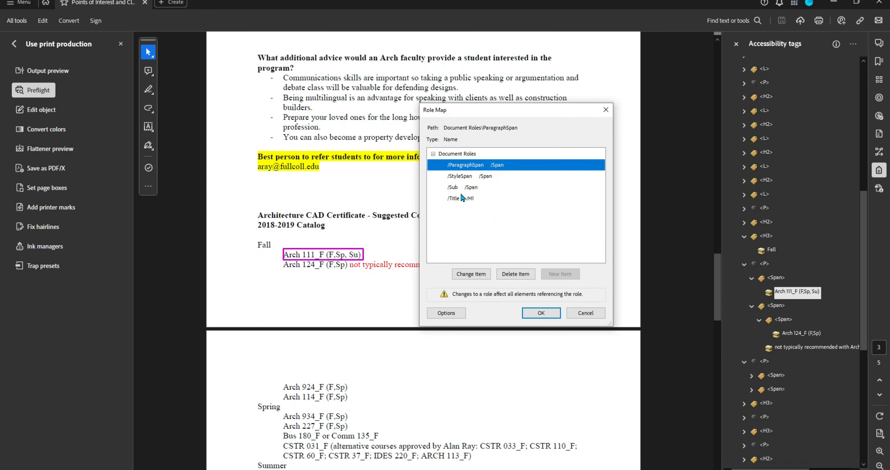
left_click(462, 198)
left_click(462, 186)
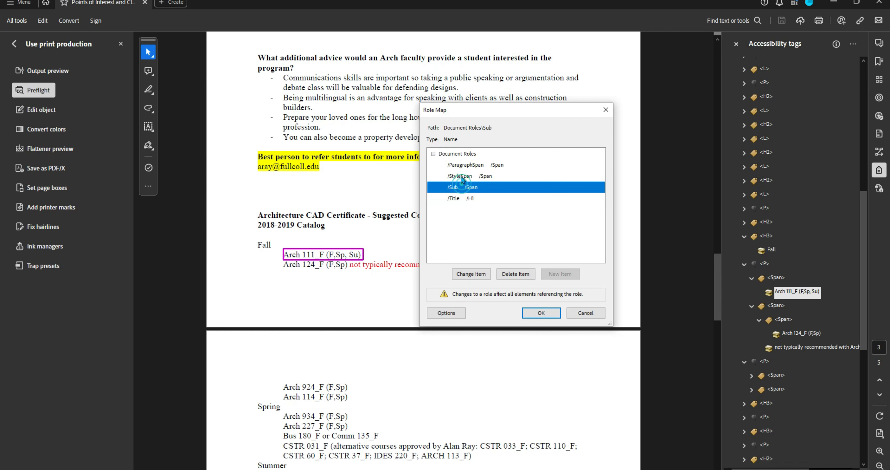
left_click(463, 175)
left_click(463, 168)
left_click(527, 277)
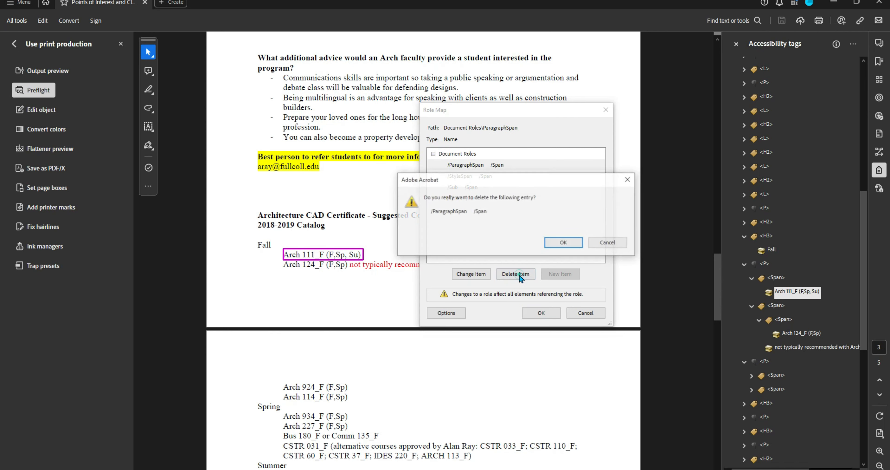
left_click(563, 242)
- Delete the StyleSpan, Sub and Title entries from the role map and apply the changes
left_click(525, 276)
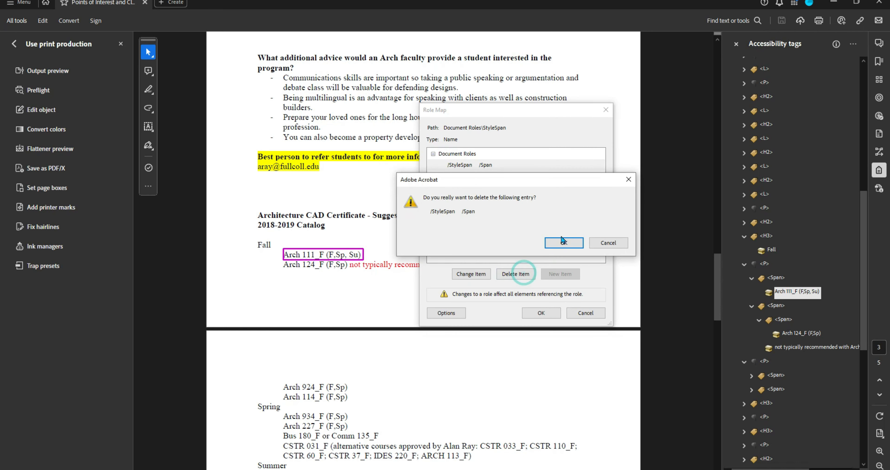
left_click(563, 242)
left_click(525, 275)
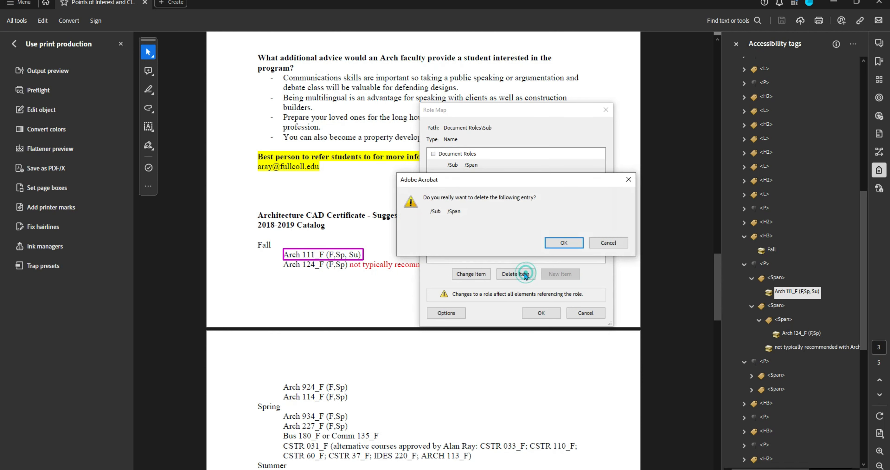
left_click(570, 241)
left_click(471, 165)
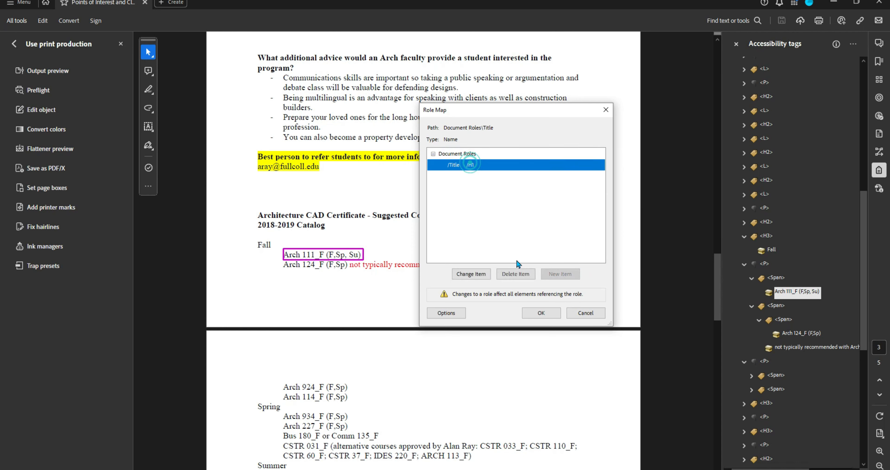
left_click(516, 274)
left_click(563, 242)
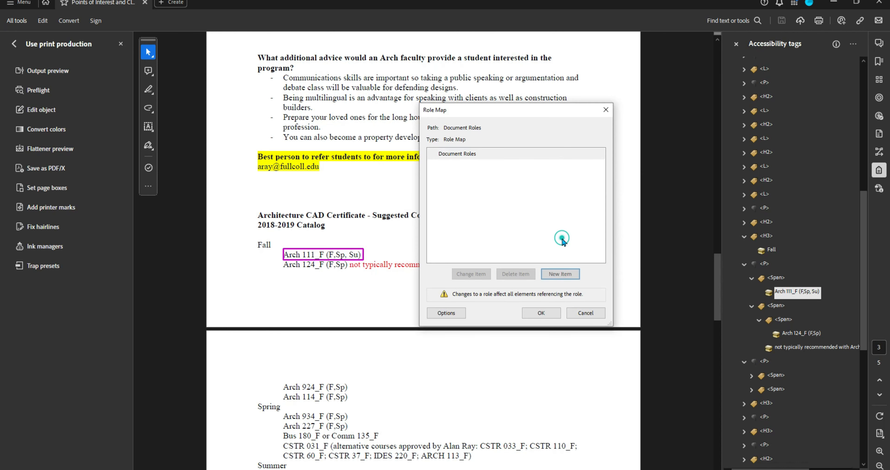
left_click(553, 311)
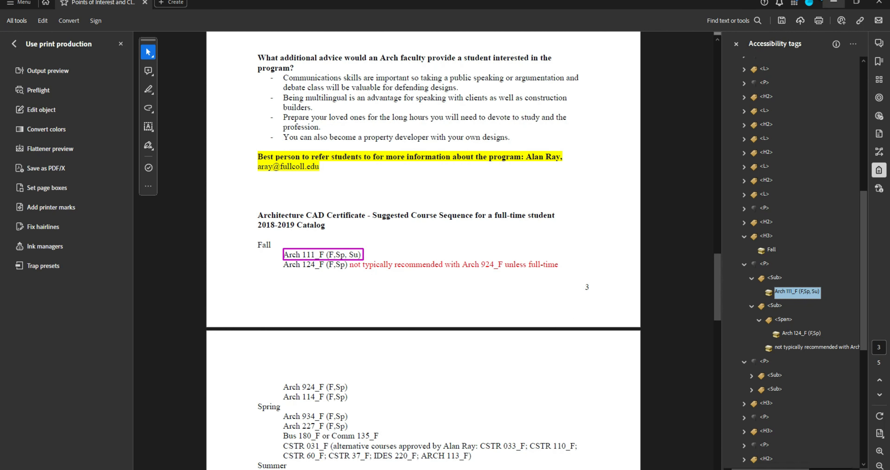
- Save the PDF, switch to PAC 2021, recheck the file and open the detailed results
left_click(781, 20)
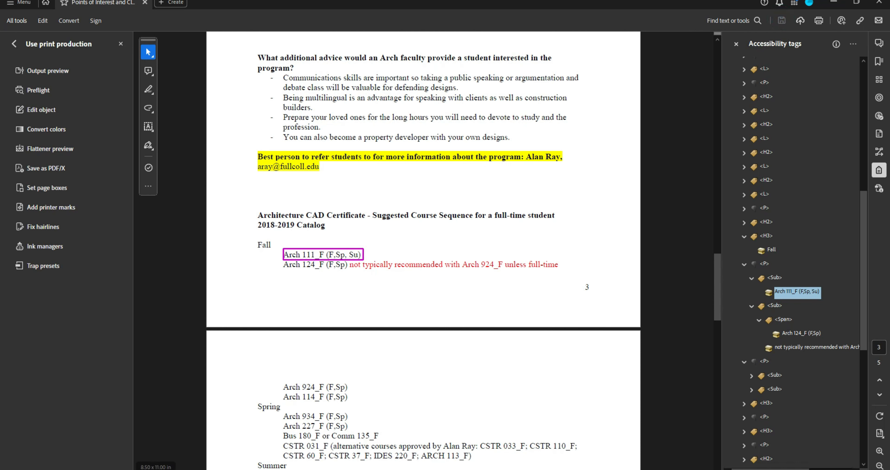
key("alt+Tab")
left_click(196, 469)
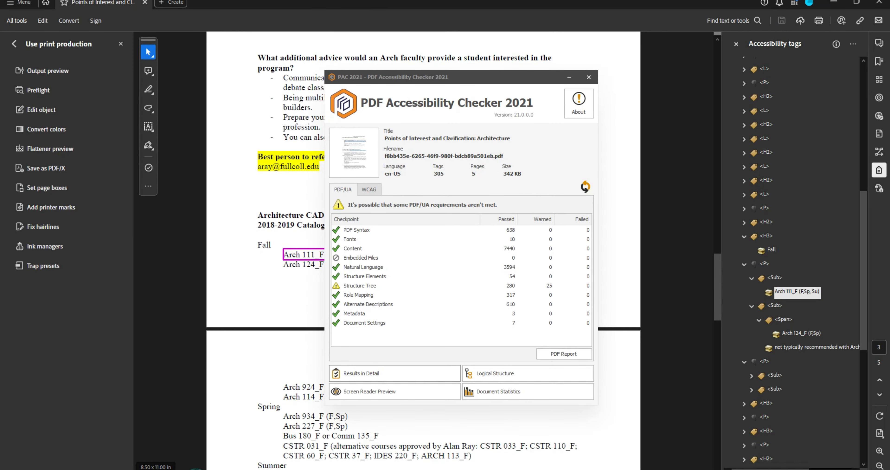
left_click(364, 276)
left_click(365, 372)
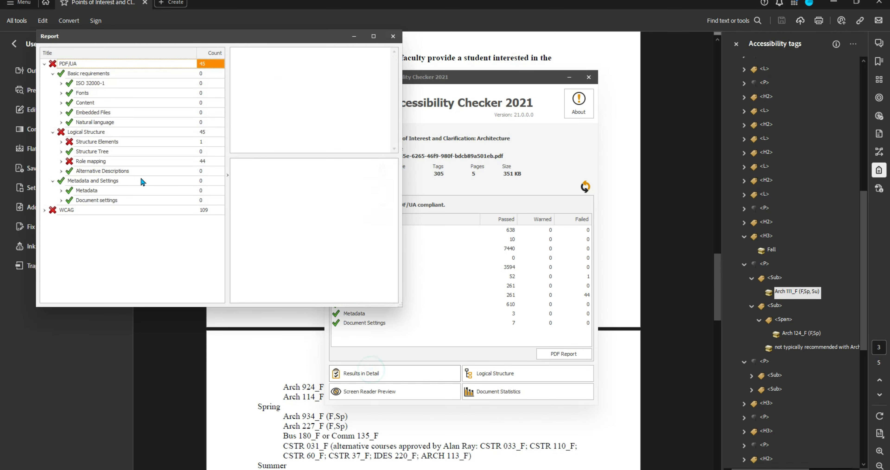
- Examine the failures for role mapping of non-standard structure types in the report
left_click(114, 190)
left_click(116, 200)
scroll(117, 207, "down", 13)
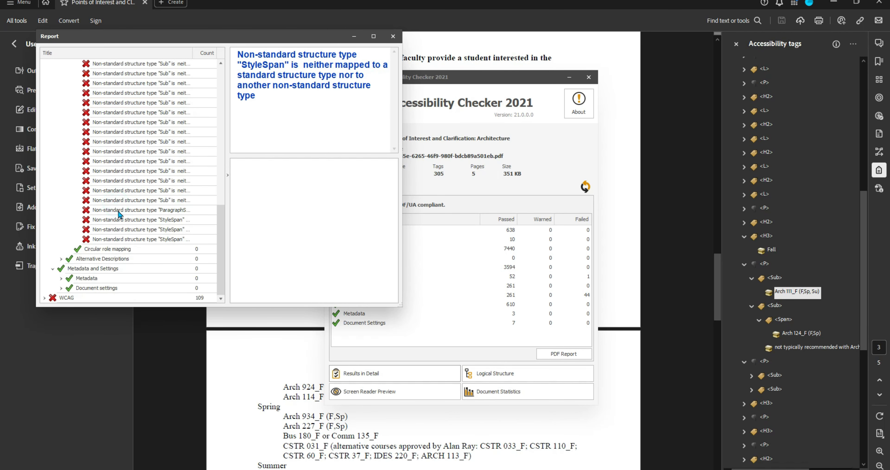
scroll(119, 235, "up", 13)
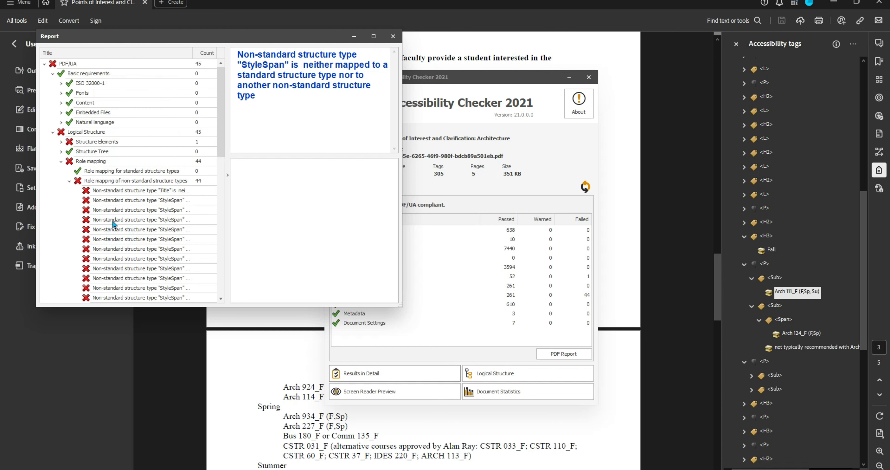
- Inspect the first heading level failure under Structure Elements, and close the report and PAC 2021
left_click(61, 141)
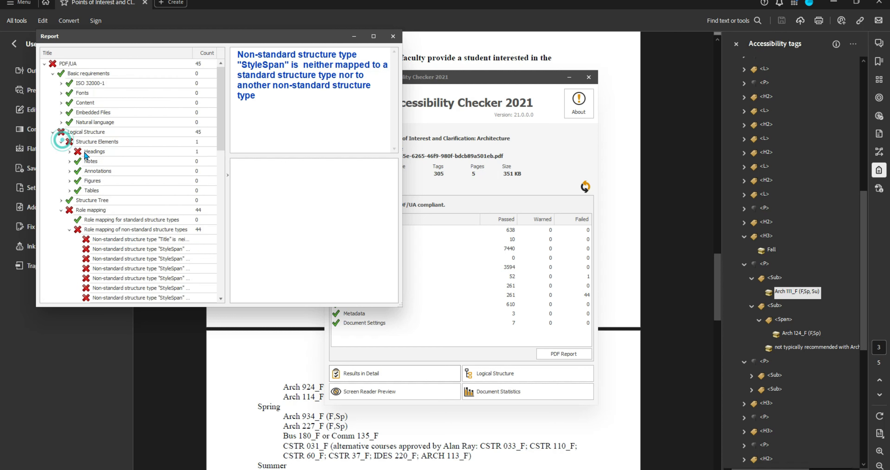
left_click(69, 151)
left_click(77, 170)
left_click(76, 171)
left_click(109, 180)
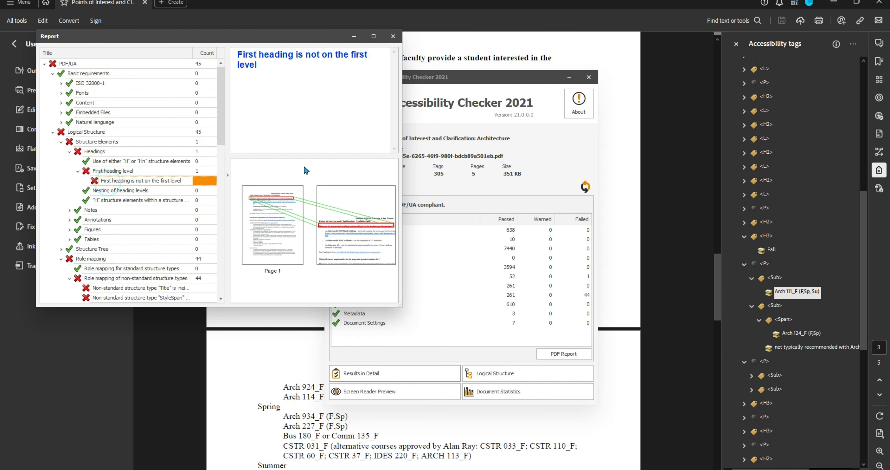
left_click(393, 36)
left_click(589, 76)
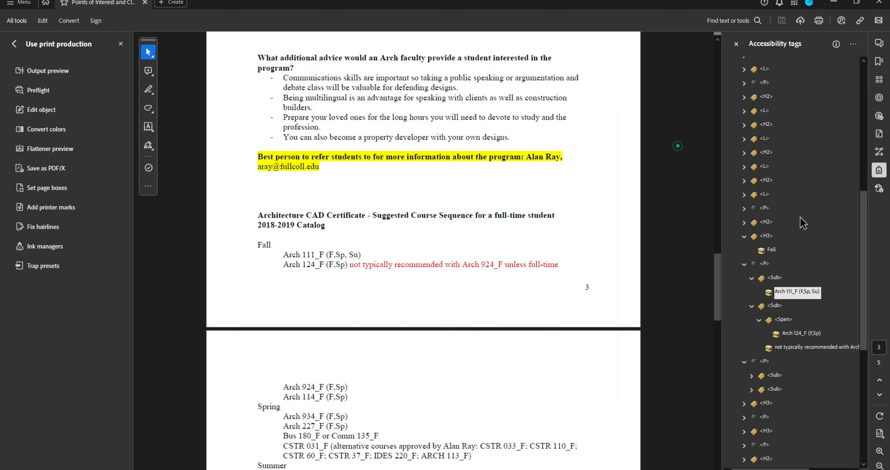
- Change the Title tag of the "Points of Interest and Clarification: Architecture" heading to H1
left_click(764, 91)
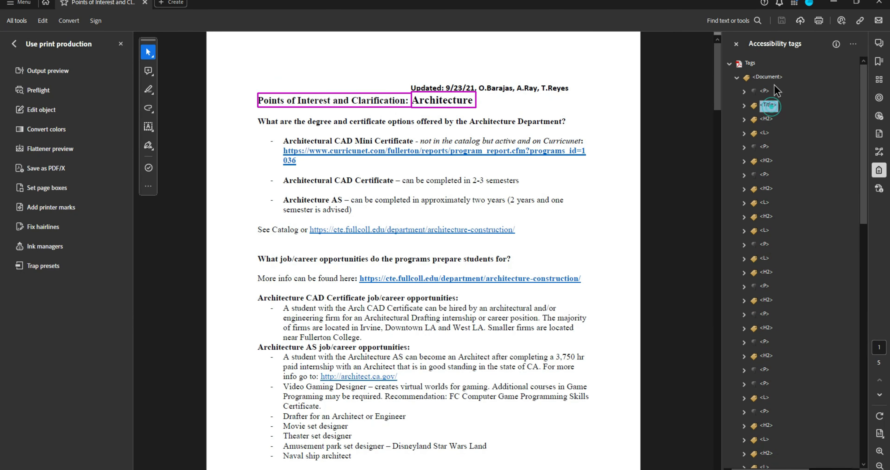
double_click(791, 112)
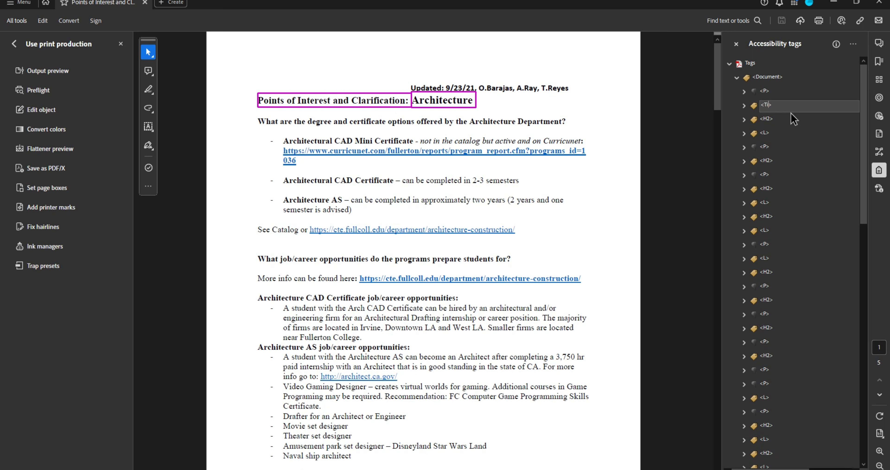
key("Return")
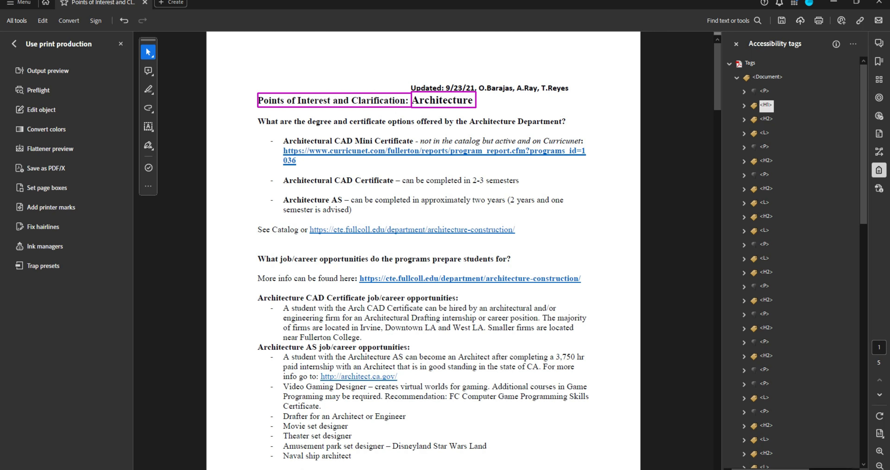
- Expand every tag under Document and rename the StyleSpan tag containing the curricunet.com link as Span
left_click(764, 117)
left_click(736, 77, "ctrl")
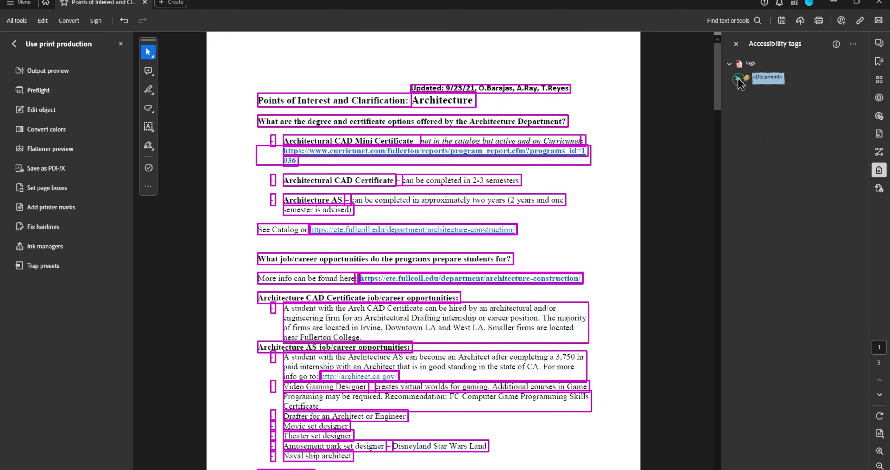
left_click(737, 77, "ctrl")
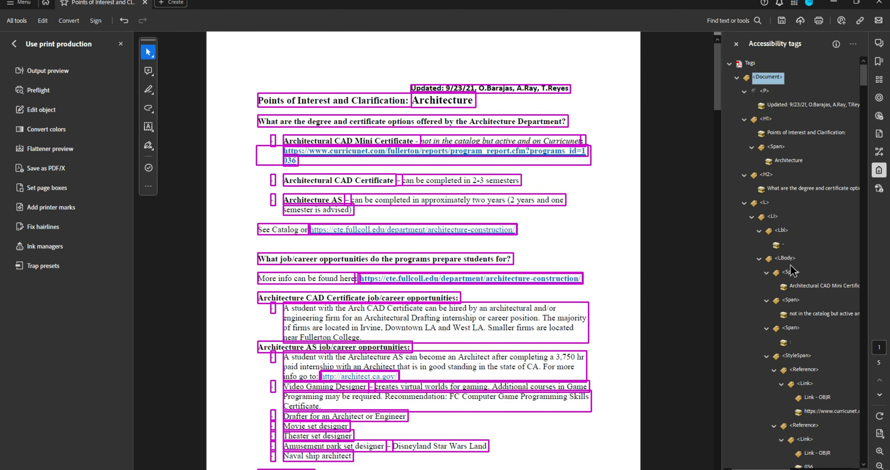
left_click(798, 356)
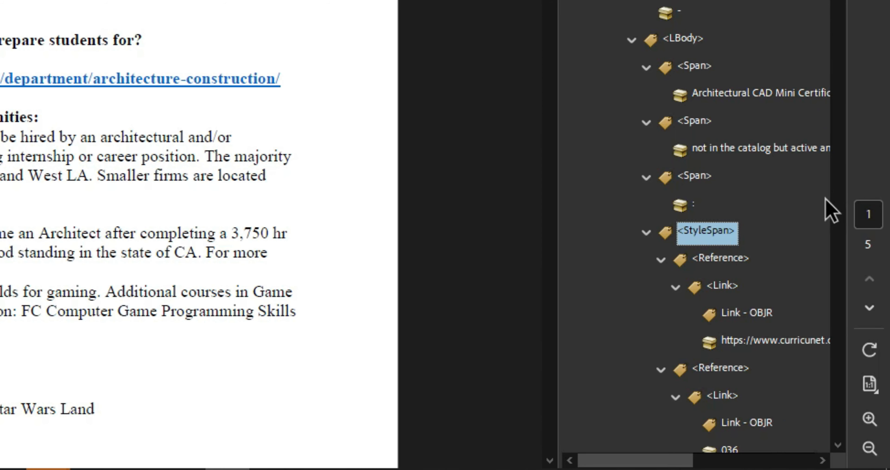
key("F2")
key("Right")
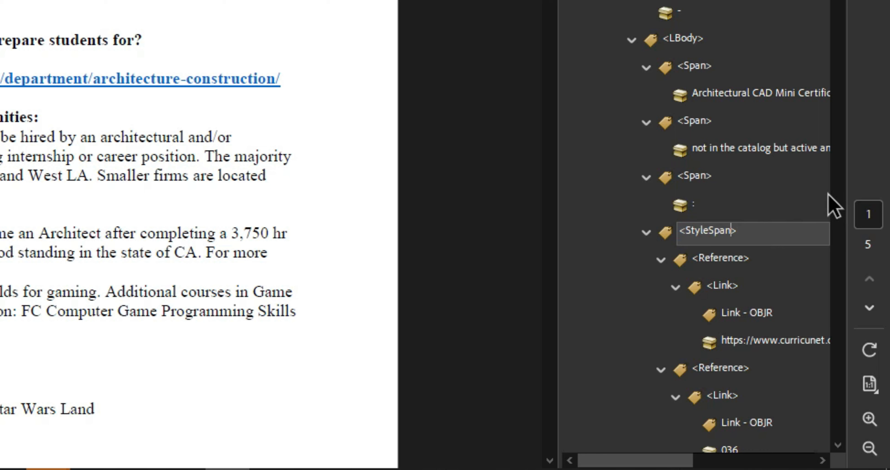
key("BackSpace")
type("Span")
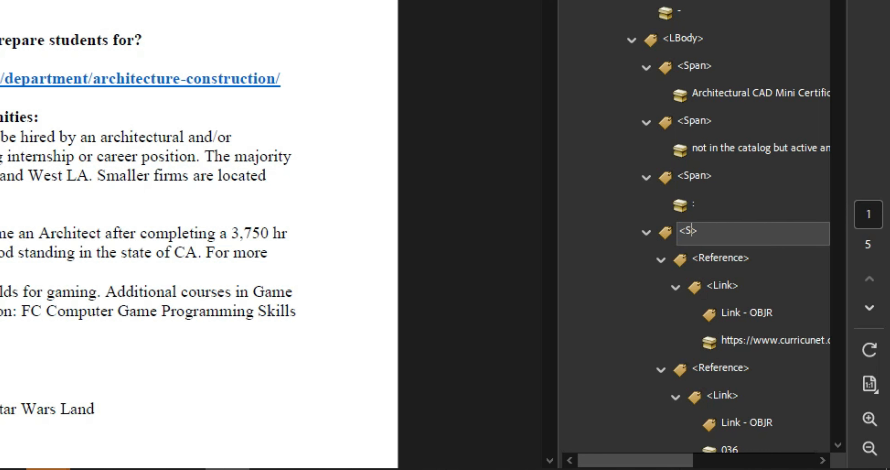
key("Return")
- Find the StyleSpan tag for the link following "See Catalog or" and rename it as Span
key("Down")
key("Down")
key("Down")
key("Down")
key("Down")
key("Down")
key("Down")
key("Down")
key("Down")
key("Down")
key("Down")
key("Down")
key("Down")
key("Down")
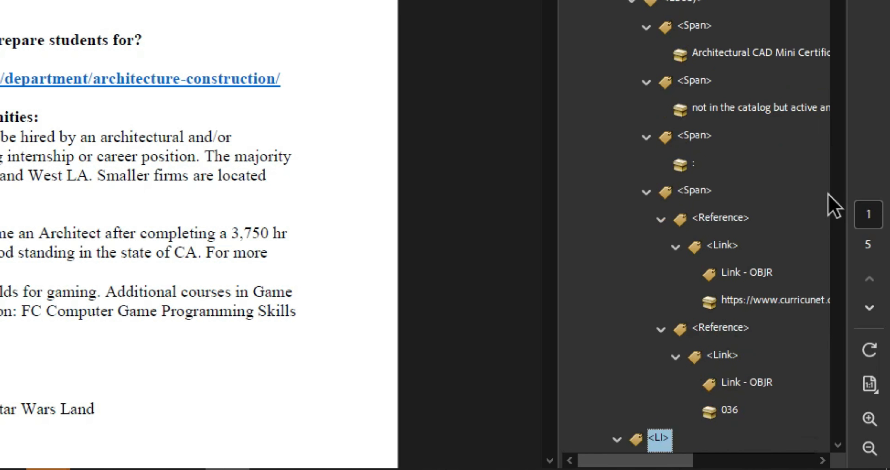
key("Down")
key("Down")
key("Down")
key("Down")
key("Down")
key("Down")
key("Down")
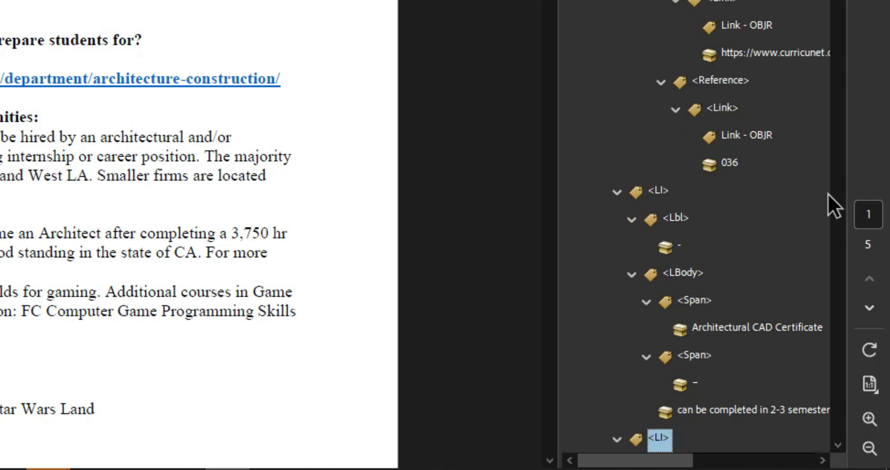
key("Down")
key("Down")
key("Down")
key("Down")
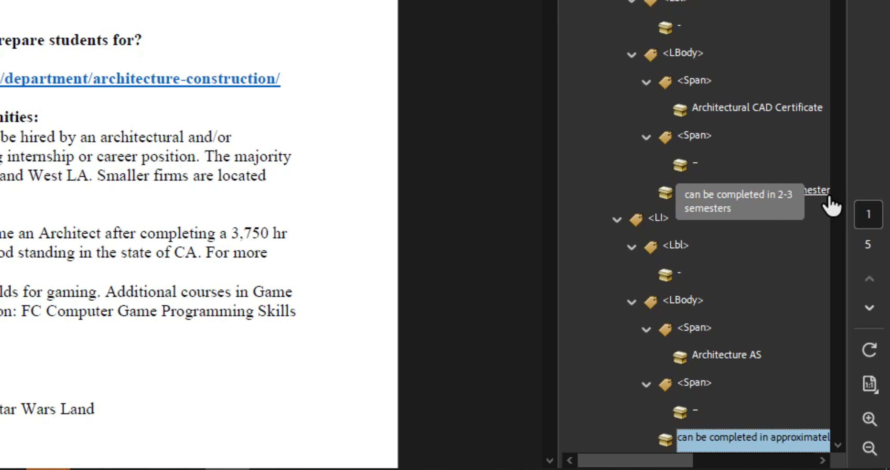
key("Down")
key("Down")
key("Down")
key("Down")
key("Down")
key("Down")
key("Down")
key("Up")
key("Up")
key("Up")
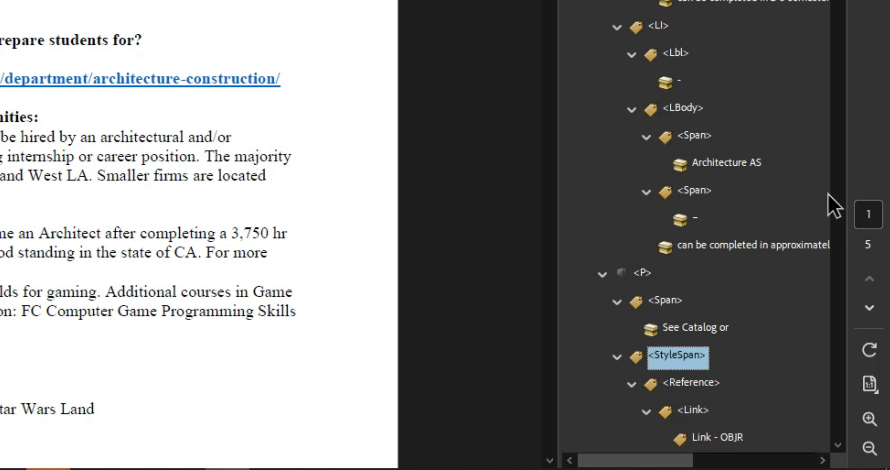
key("F2")
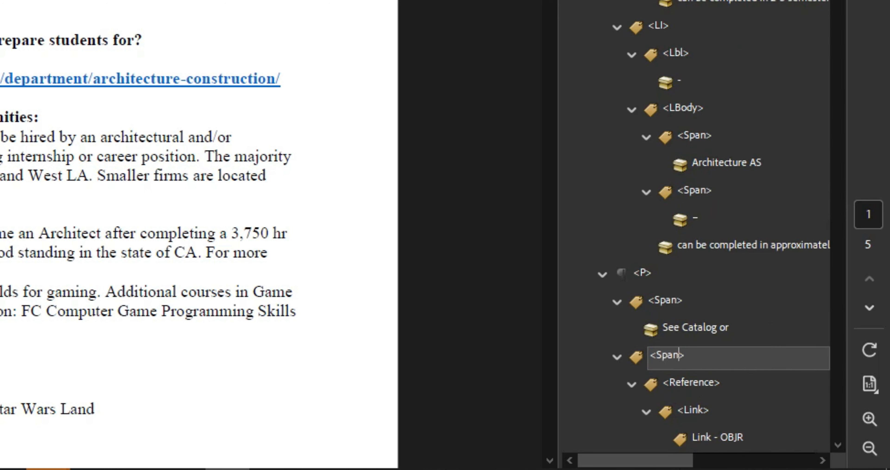
key("Return")
- Try to rename the StyleSpan tag of the link following "More info can be found here:" as Span
key("Down")
key("Down")
key("Down")
key("Down")
key("Down")
key("Down")
key("Down")
key("Down")
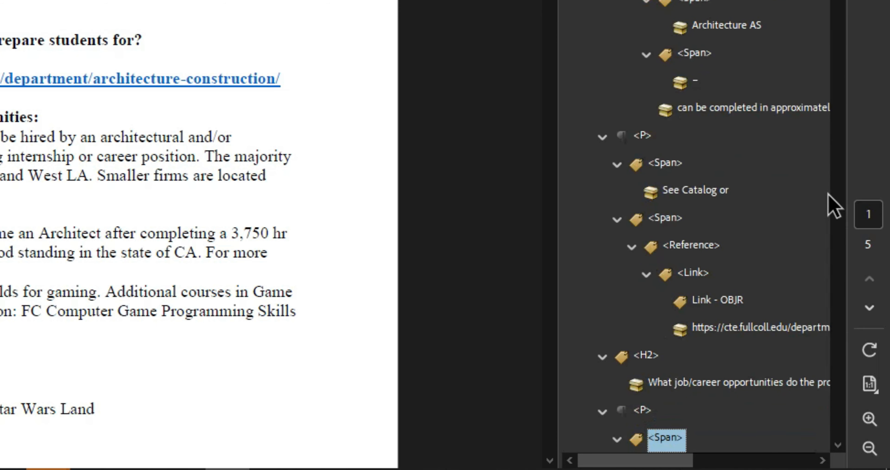
key("Down")
key("Down")
key("Down")
key("Down")
key("F2")
key("ctrl+BackSpace")
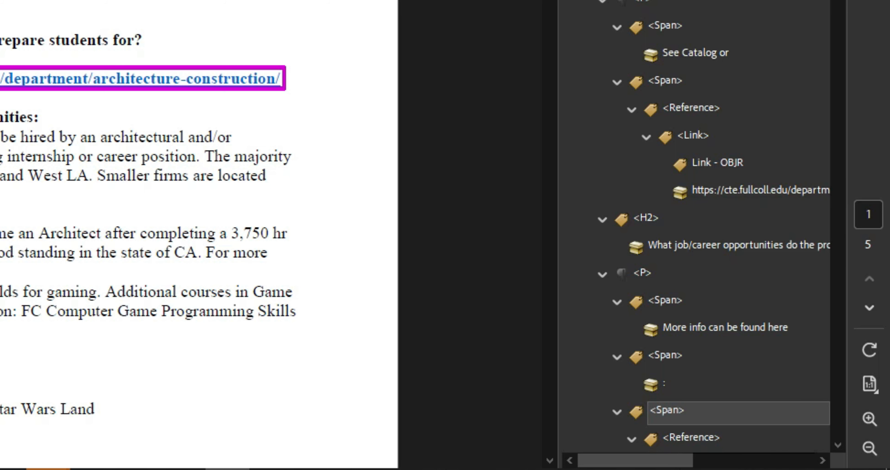
key("Return")
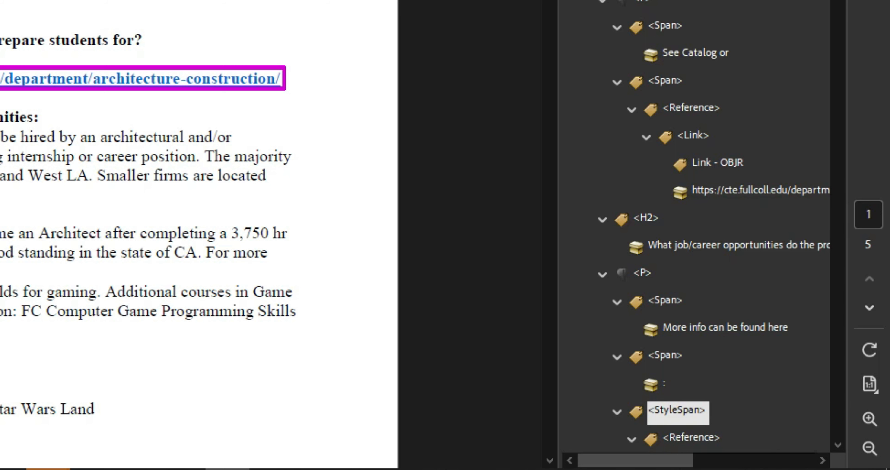
key("alt+Tab")
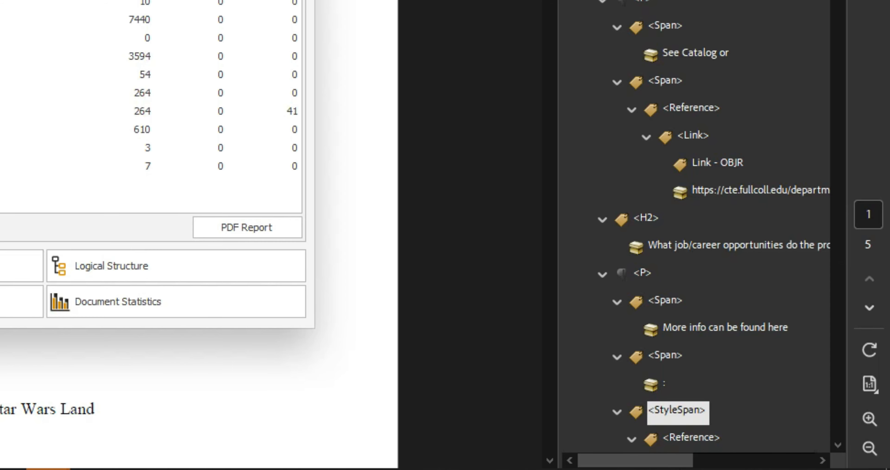
- Rename the StyleSpan tag containing the cte.fullcoll.edu link after "More info can be found here:" as Span
scroll(760, 321, "down", 3)
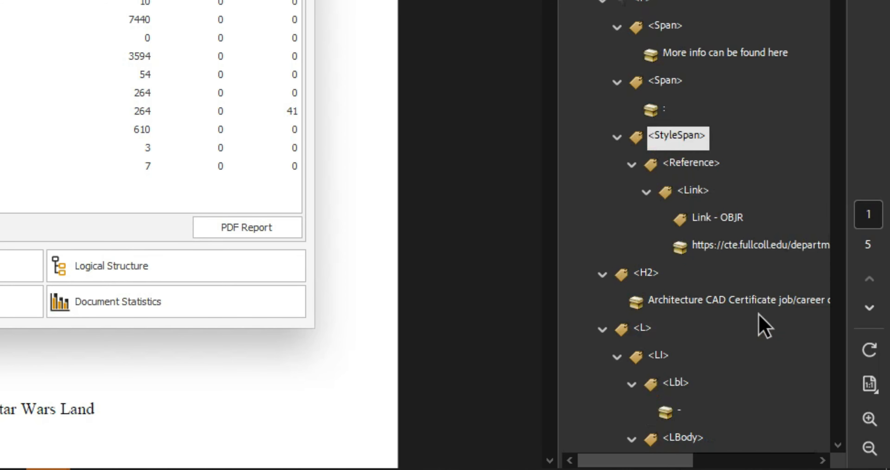
left_click(678, 162)
left_click(675, 142)
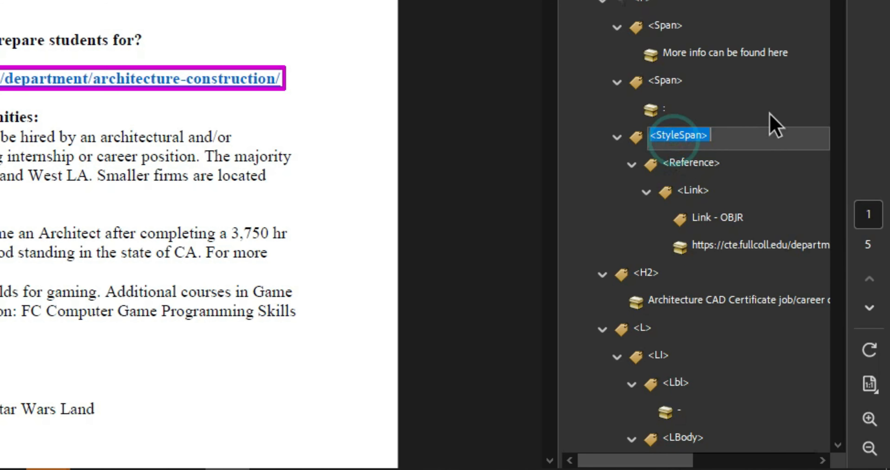
key("End")
key("Left")
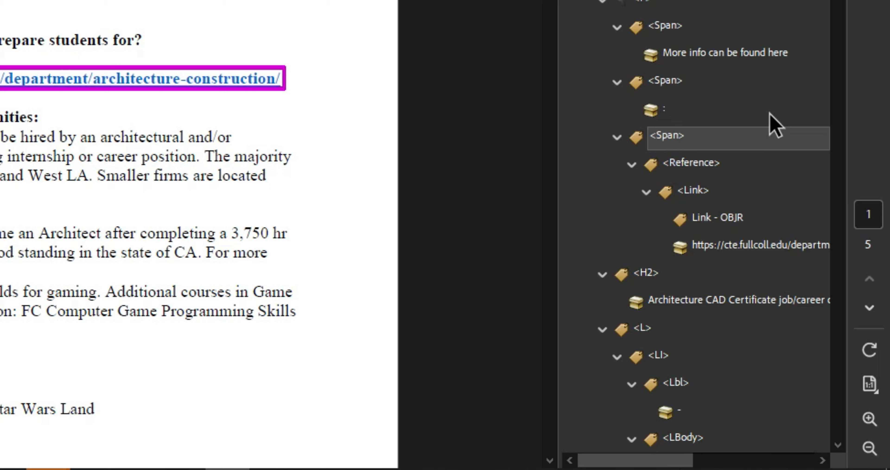
key("Return")
- Find the StyleSpan tag in the Architecture AS job/career opportunities list that contains the architect.ca.gov link and rename it as Span
key("Down")
key("Down")
key("Down")
key("Down")
key("Down")
key("Down")
key("Down")
key("Down")
key("Down")
key("Down")
key("Down")
key("Down")
key("Down")
key("Down")
key("Down")
key("Down")
key("Down")
key("Down")
key("Down")
key("Down")
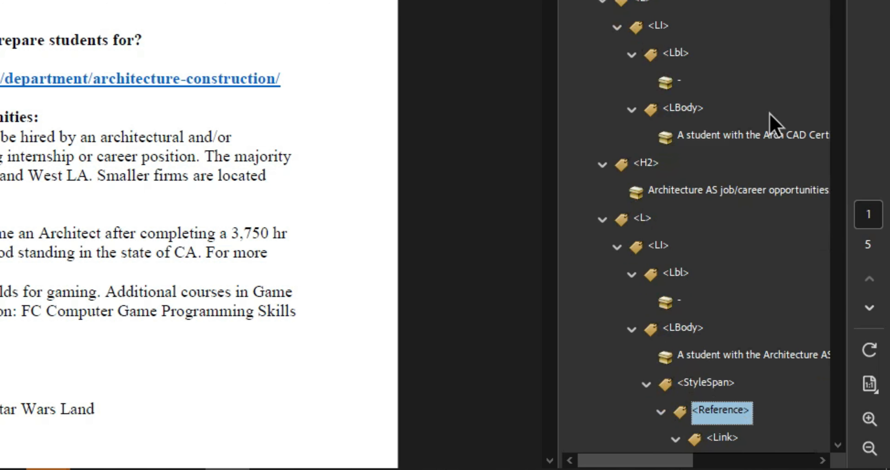
key("Up")
key("F2")
key("End")
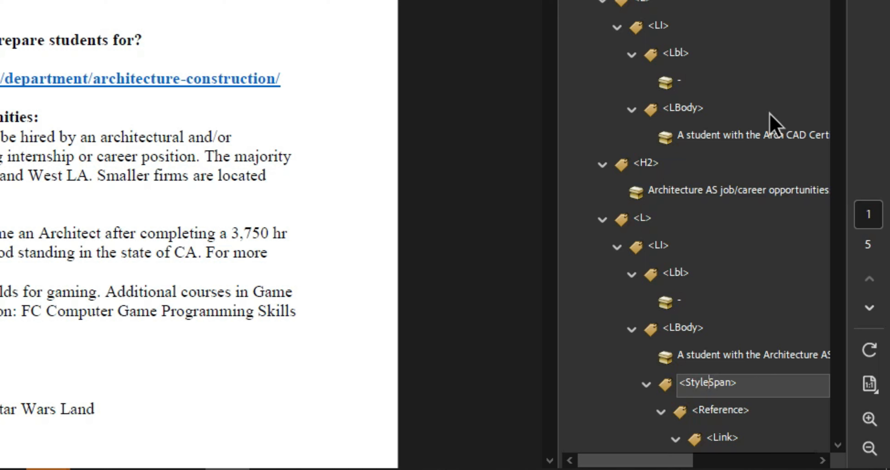
key("Return")
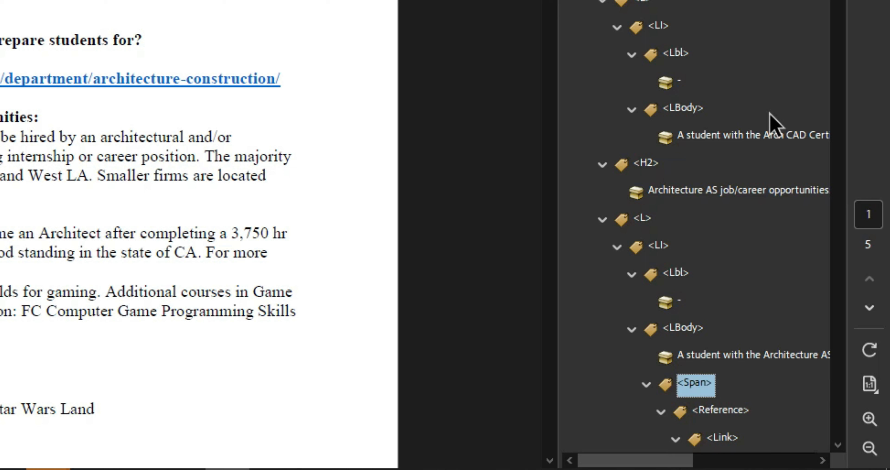
- Find the StyleSpan tag around "Council of Architectural Registration Boards" under the Education heading and rename it as Span
key("Down")
key("Down")
key("Down")
key("Down")
key("Down")
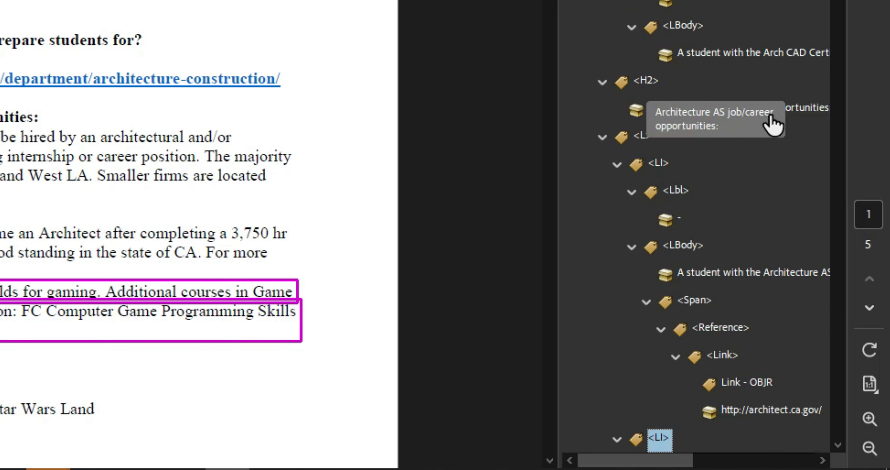
key("Down")
key("Down")
key("Down")
key("Down")
key("Down")
key("Down")
key("Down")
key("Down")
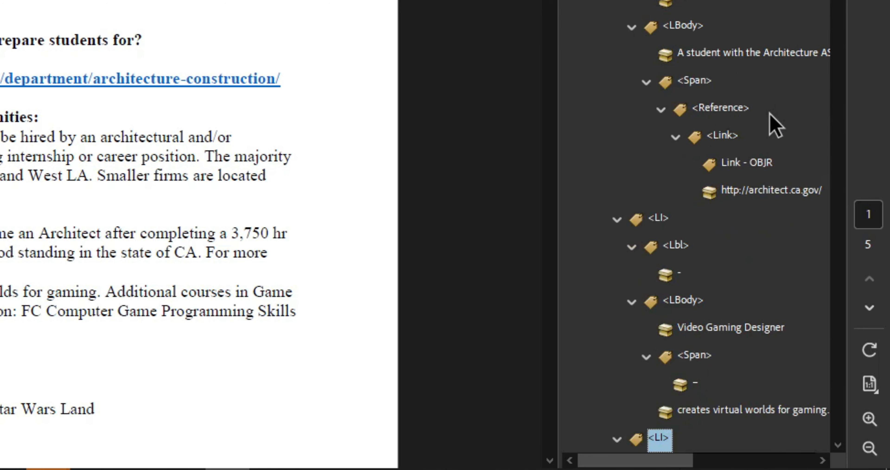
key("Down")
key("Down")
key("Down")
key("Down")
key("Down")
key("Down")
key("Down")
key("Down")
key("Down")
key("Down")
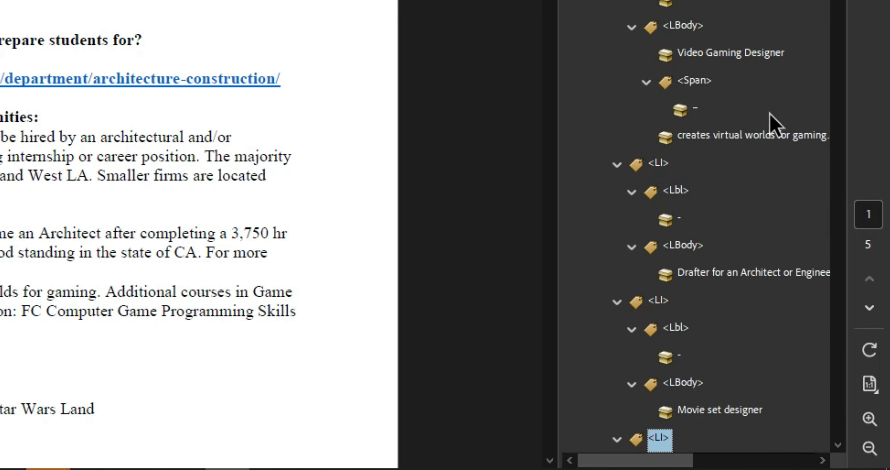
key("Down")
key("Down")
key("Down")
key("Down")
key("Down")
key("Down")
key("Down")
key("Down")
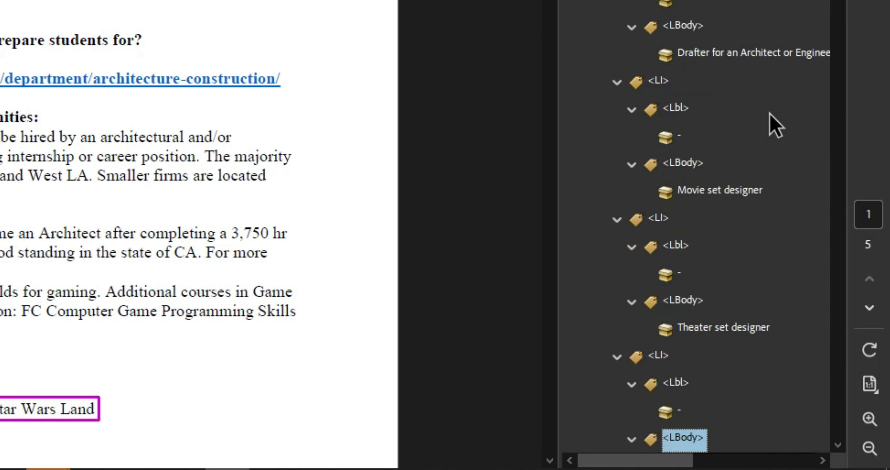
key("Down")
key("Down")
key("Down")
key("Down")
key("Down")
key("Down")
key("Down")
key("Down")
key("Down")
key("Down")
key("Down")
key("Down")
key("Down")
key("Down")
key("Down")
key("Down")
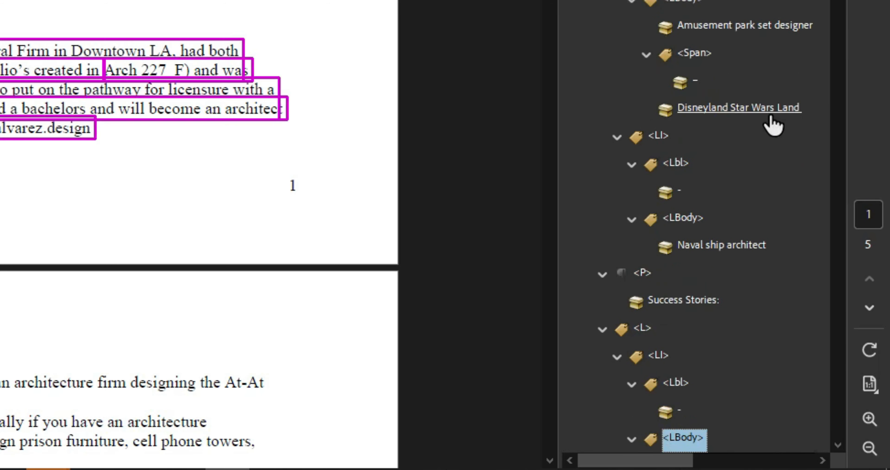
key("Down")
key("Down")
key("Down")
key("Down")
key("Down")
key("Down")
key("Down")
key("Down")
key("Down")
key("Down")
key("Down")
key("Down")
key("Down")
key("Down")
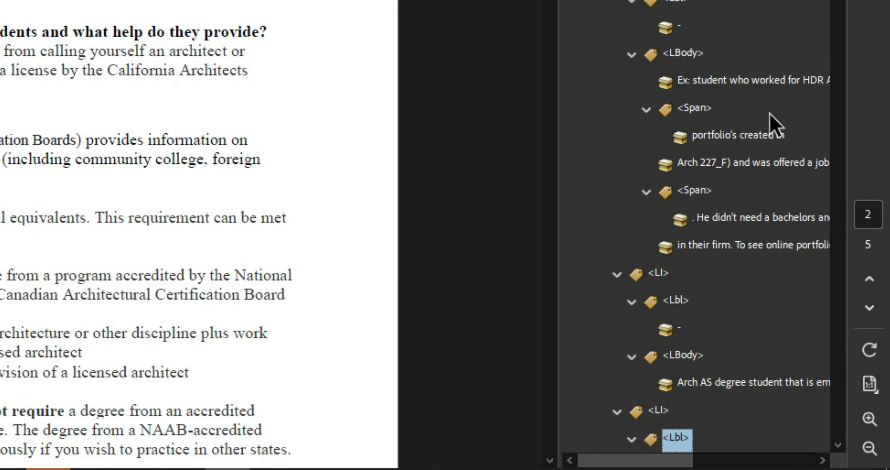
key("Down")
key("Down")
key("Down")
key("Down")
key("Down")
key("Down")
key("Down")
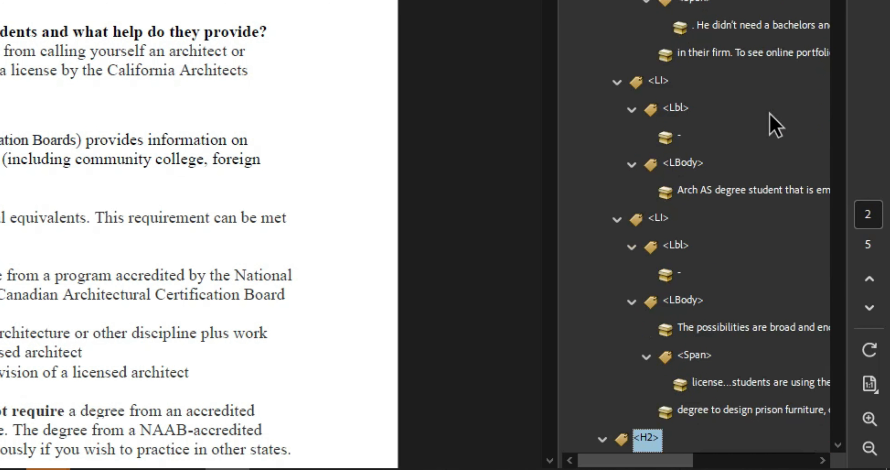
key("Down")
key("Down")
key("Down")
key("Down")
key("Down")
key("Down")
key("Down")
key("Down")
key("Down")
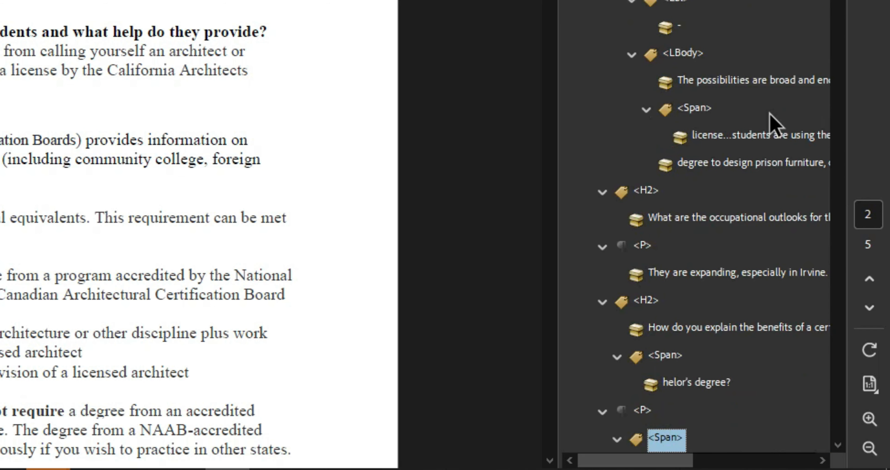
key("Down")
key("Down")
key("Down")
key("Down")
key("Down")
key("Down")
key("Down")
key("Down")
key("Down")
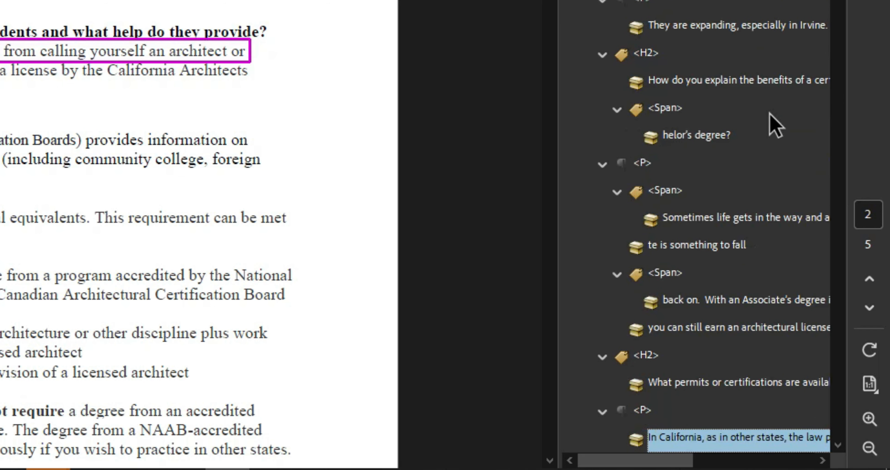
key("Down")
key("Down")
key("Down")
key("Down")
key("Down")
key("Down")
key("Down")
key("Down")
key("Down")
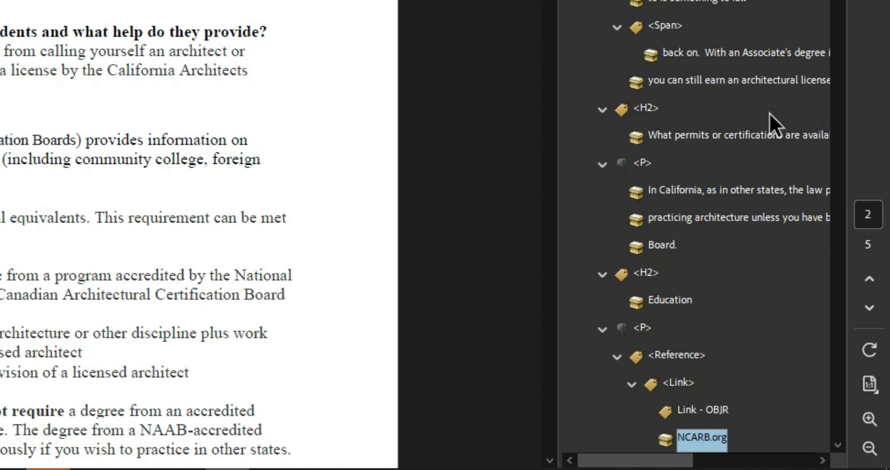
key("Down")
key("Down")
key("Down")
key("Down")
key("Down")
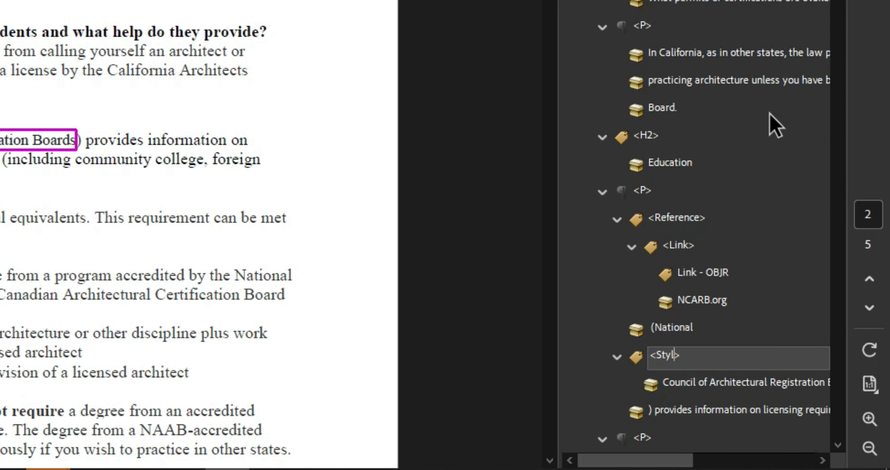
key("BackSpace")
type("Span")
key("Return")
- Select the StyleSpan tags of the "The Board requires a total of five years" paragraph and all four StyleSpan tags in the NOTE paragraph together
scroll(781, 244, "down", 3)
scroll(715, 304, "down", 3)
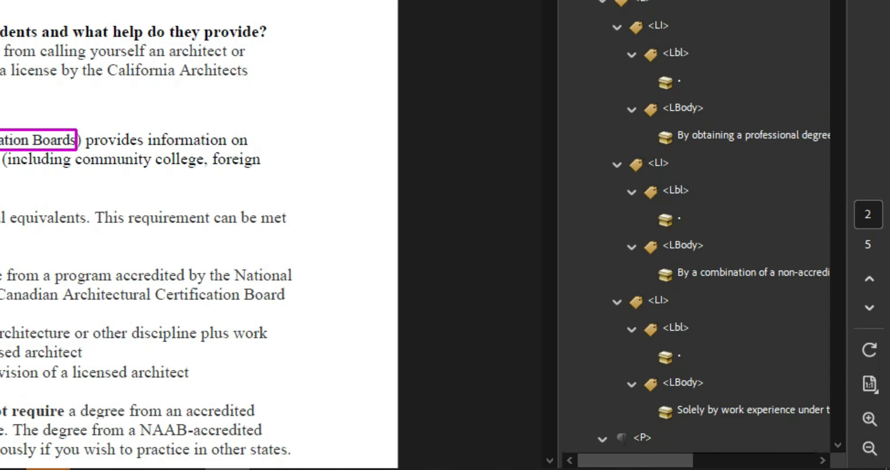
left_click(677, 0)
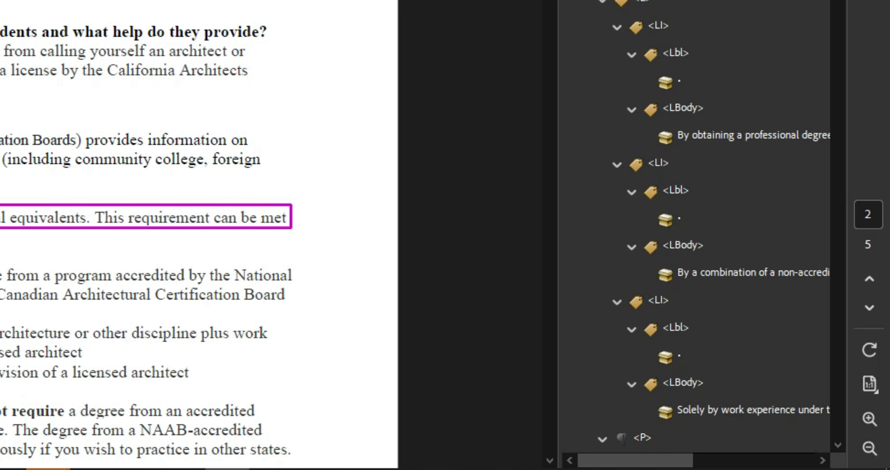
scroll(705, 145, "down", 5)
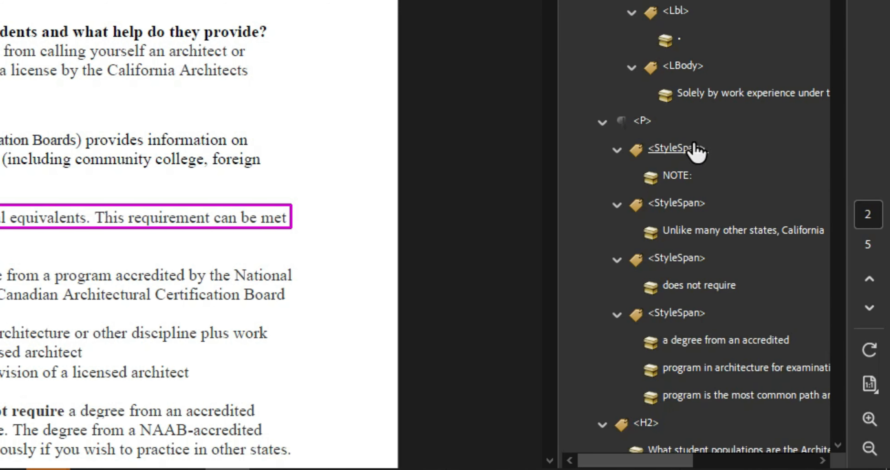
left_click(688, 148)
left_click(691, 204, "ctrl")
left_click(691, 258, "ctrl")
left_click(689, 313, "ctrl")
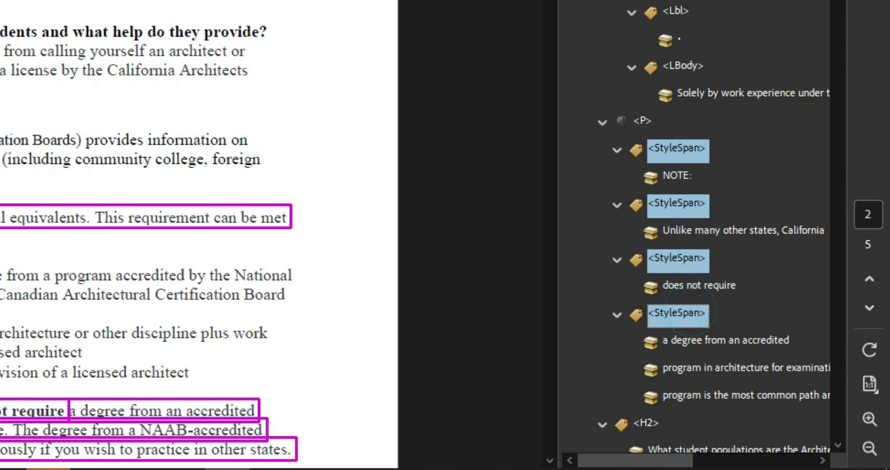
- Add the StyleSpan tags of the archinect.com link and the "Best person to refer students to" paragraph to the selection and rename all selected tags as Span
scroll(690, 311, "down", 8)
scroll(714, 228, "down", 8)
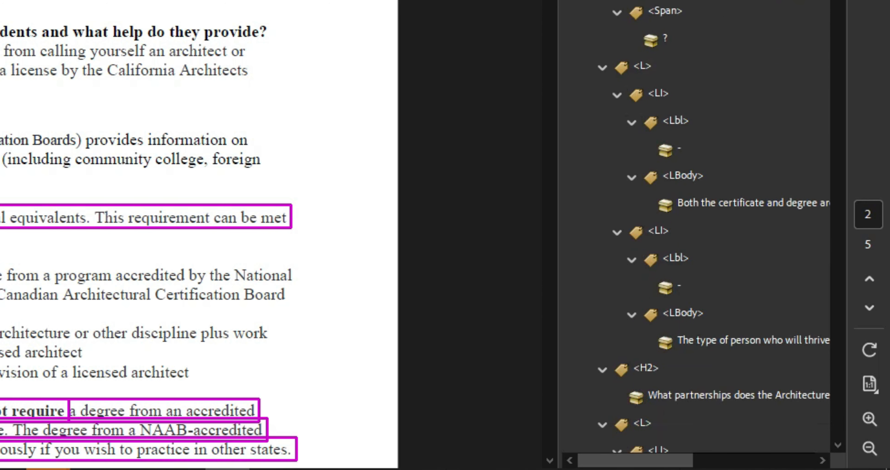
scroll(841, 3, "down", 8)
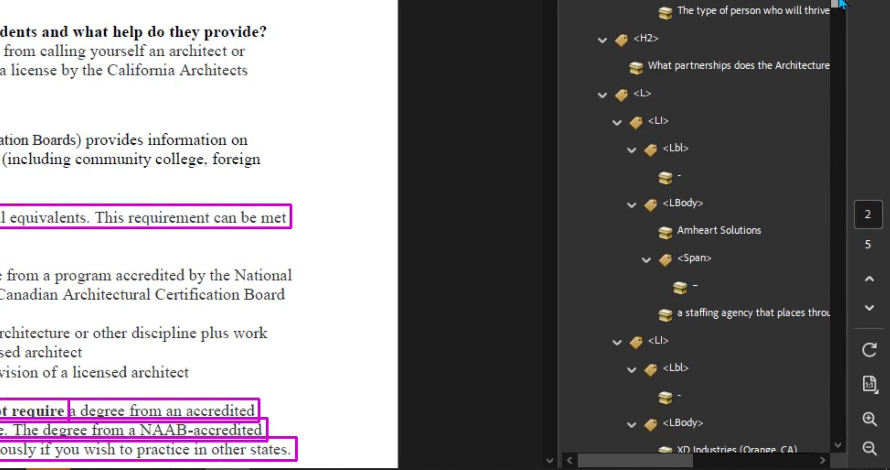
left_click_drag(842, 14, 841, 54)
left_click(722, 313)
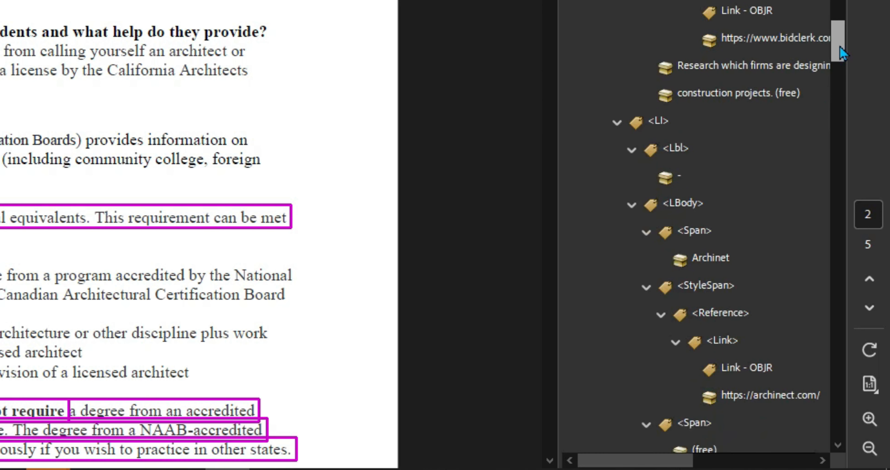
left_click(706, 292)
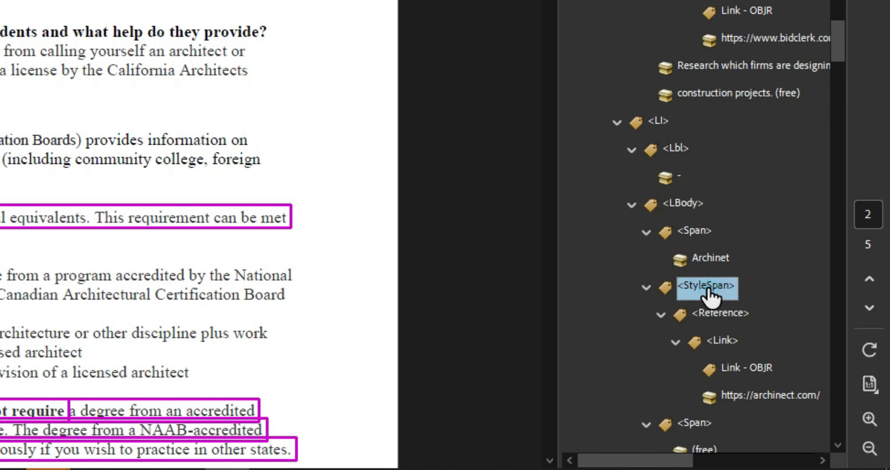
left_click_drag(836, 52, 840, 143)
left_click(678, 260)
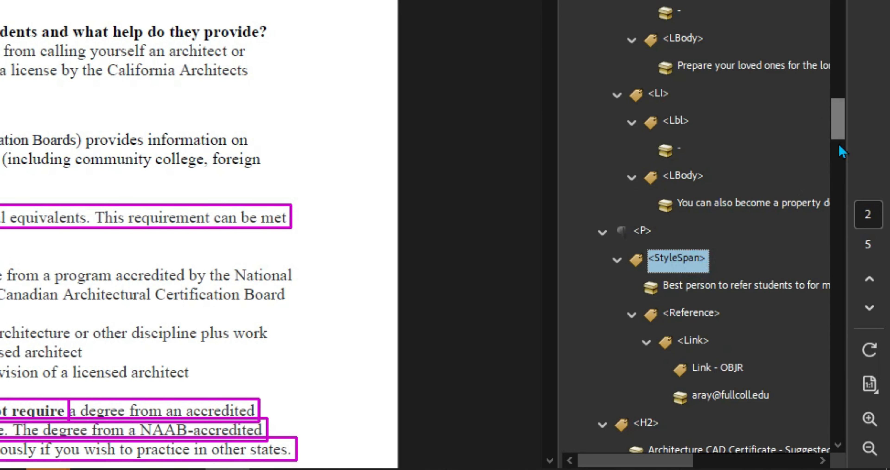
right_click(686, 264)
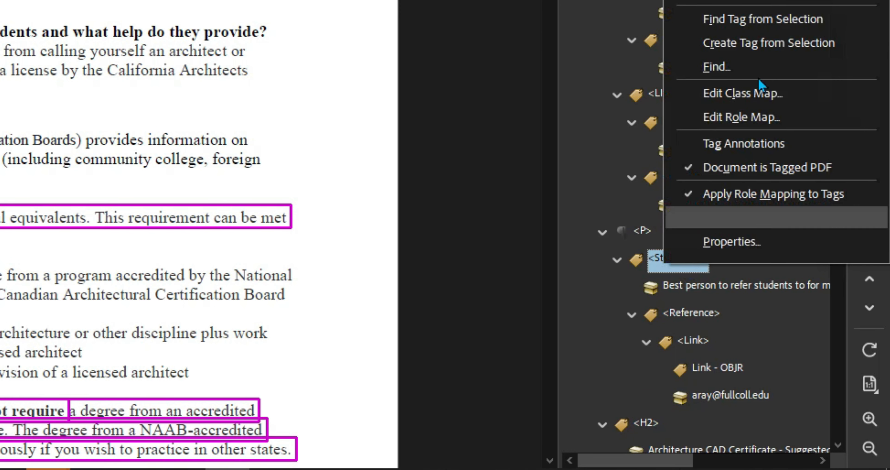
left_click(749, 243)
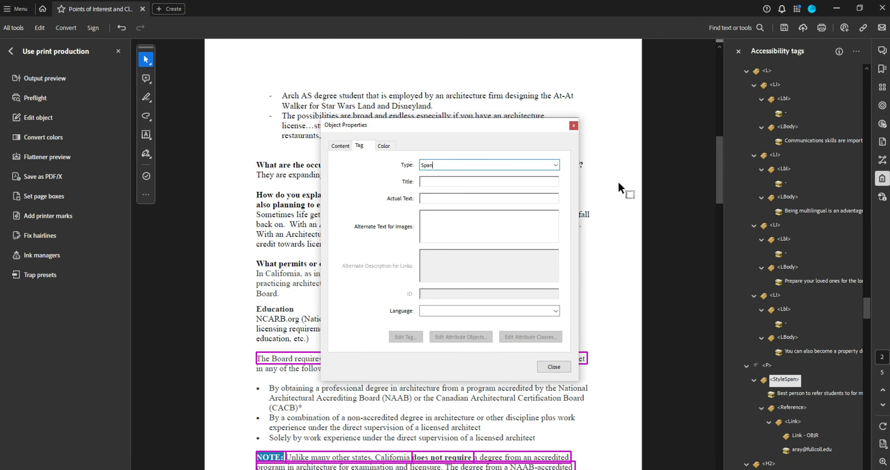
left_click(618, 346)
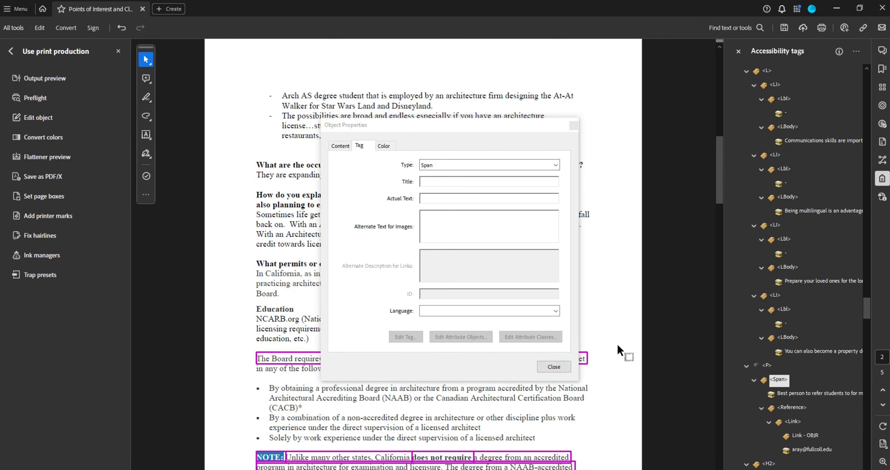
left_click(542, 372)
- Select all Sub tags under Fall and Spring of the Architecture CAD Certificate course sequence, from Arch 111_F to CSTR 60_F
scroll(768, 369, "down", 3)
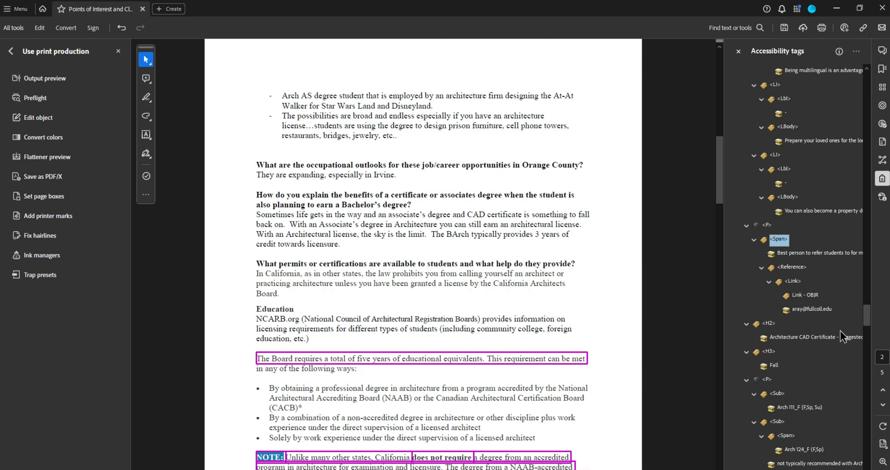
left_click(772, 384)
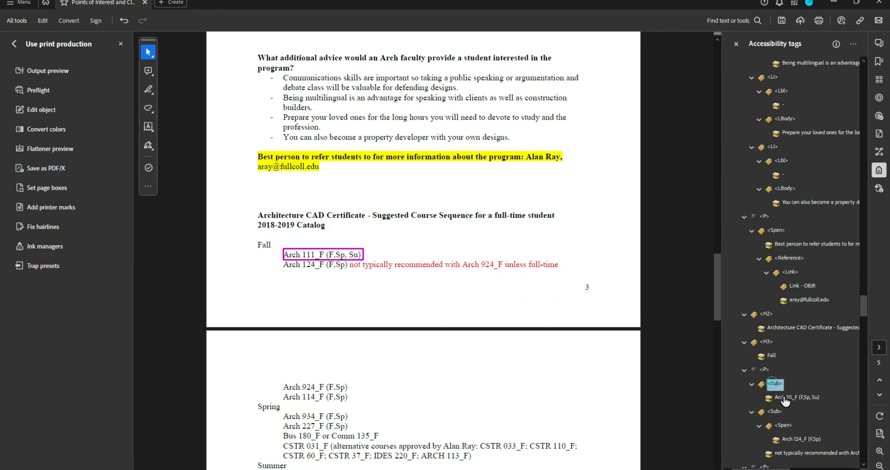
left_click(774, 412, "ctrl")
scroll(775, 407, "down", 2)
left_click(775, 399, "ctrl")
left_click(774, 425, "ctrl")
scroll(775, 424, "down", 5)
left_click(775, 287, "ctrl")
left_click(776, 314, "ctrl")
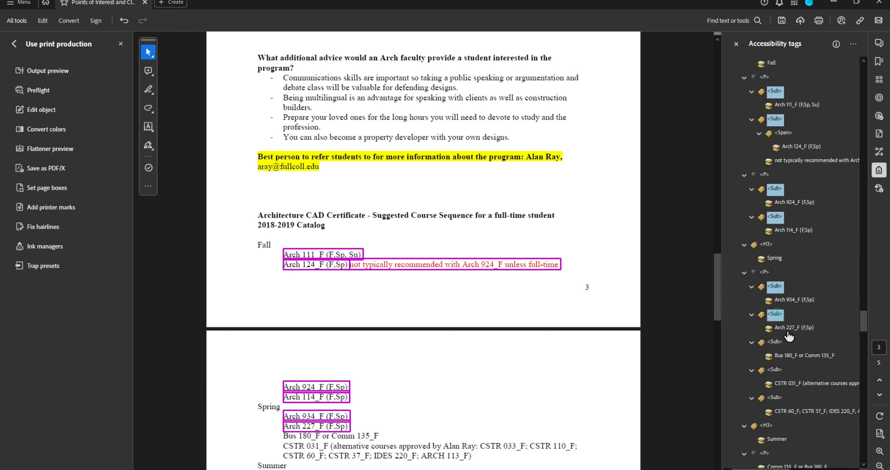
left_click(777, 343, "ctrl")
left_click(777, 370, "ctrl")
left_click(777, 397, "ctrl")
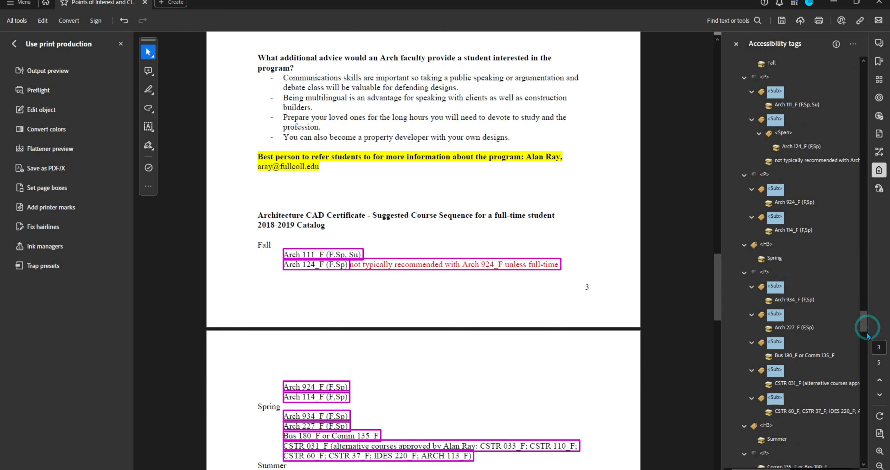
- Add the Sub tags of the first Fall and Spring terms in the Architecture AS course sequence to the selection
scroll(861, 325, "down", 5)
left_click(776, 354, "ctrl")
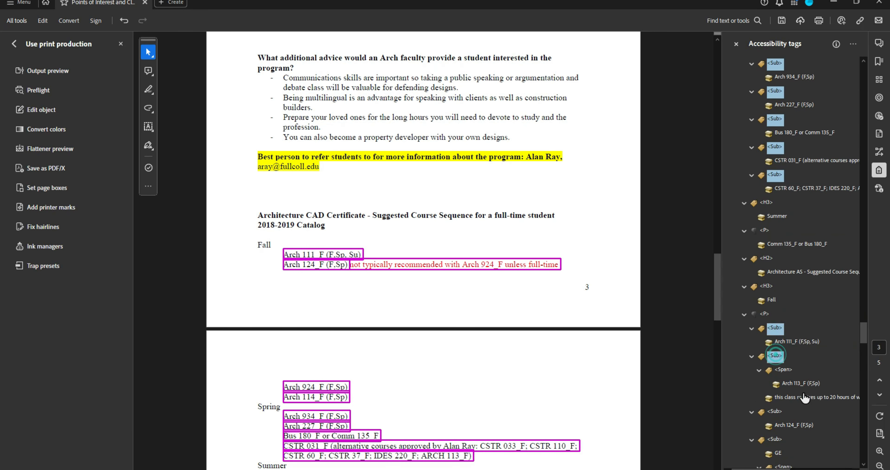
left_click(774, 410, "ctrl")
left_click(774, 439, "ctrl")
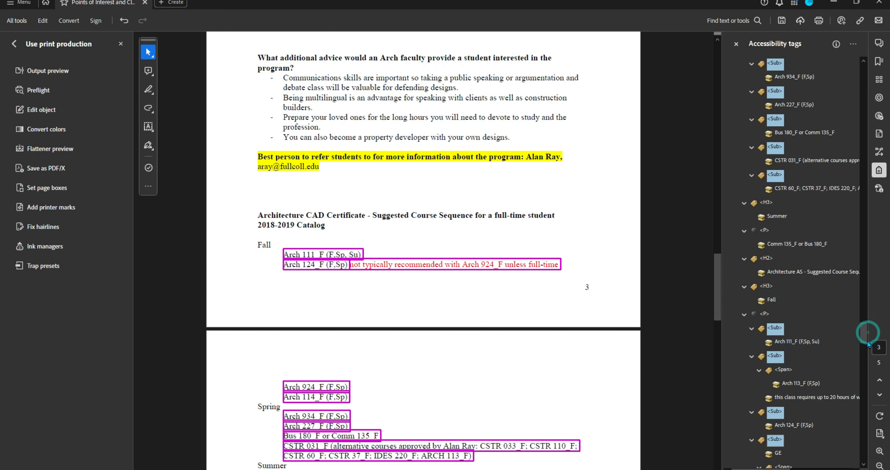
scroll(866, 342, "down", 5)
scroll(865, 347, "down", 1)
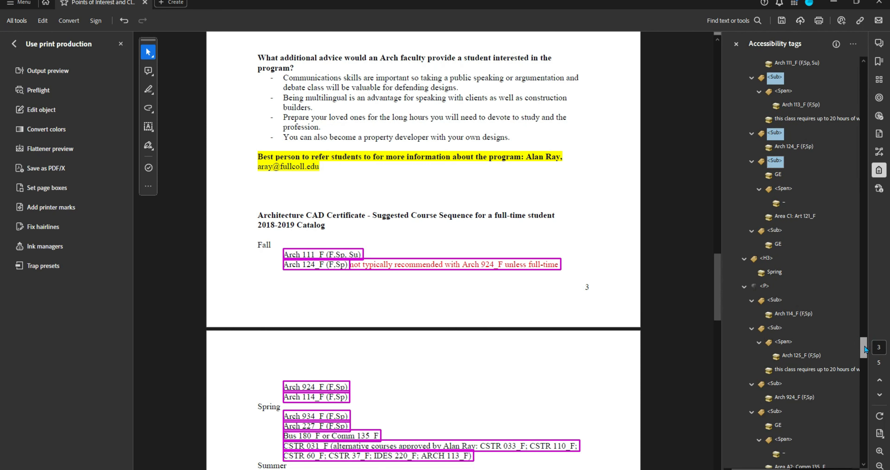
left_click(775, 230, "ctrl")
left_click(776, 327, "ctrl")
left_click(775, 383, "ctrl")
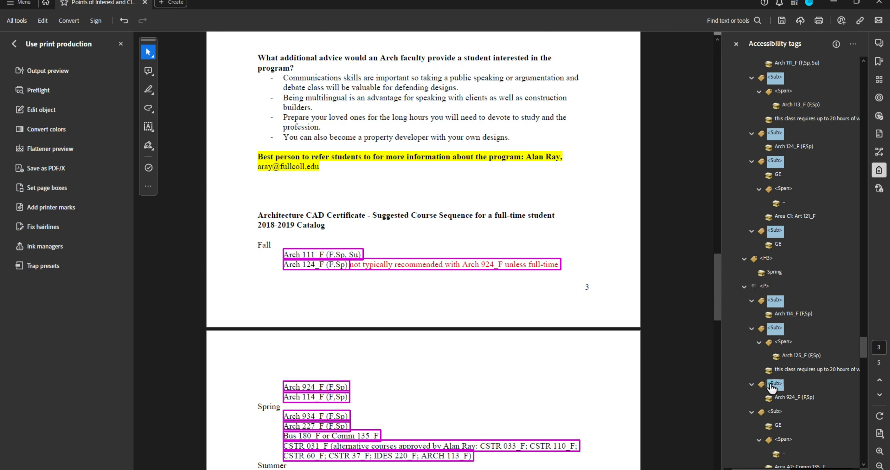
left_click(777, 411, "ctrl")
- Add the Sub tags of the second Fall and Spring terms in the Architecture AS sequence to the selection and rename all selected tags as Span
scroll(864, 349, "down", 5)
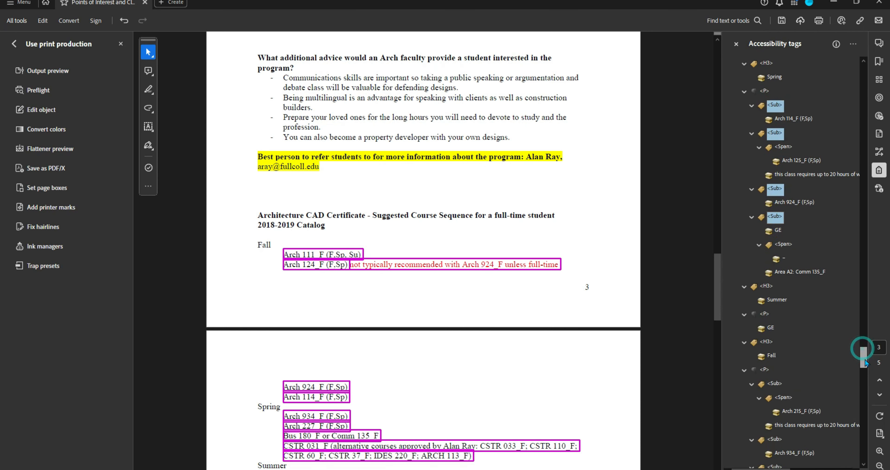
left_click_drag(866, 364, 866, 365)
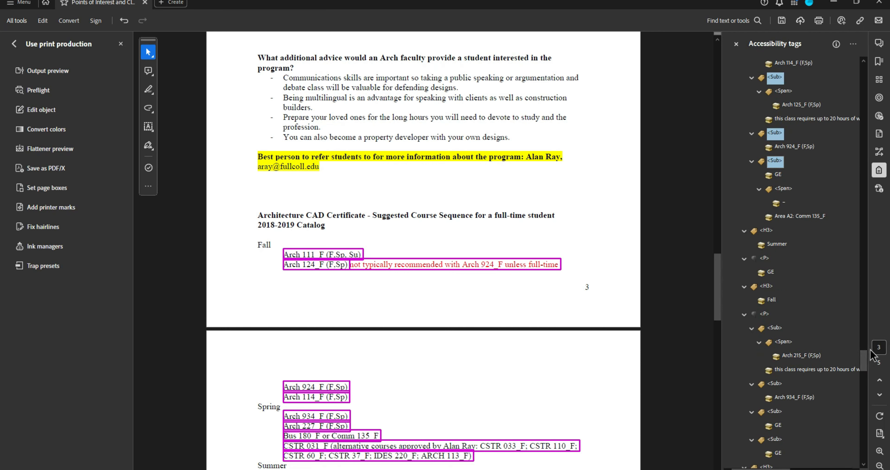
left_click(775, 330, "ctrl")
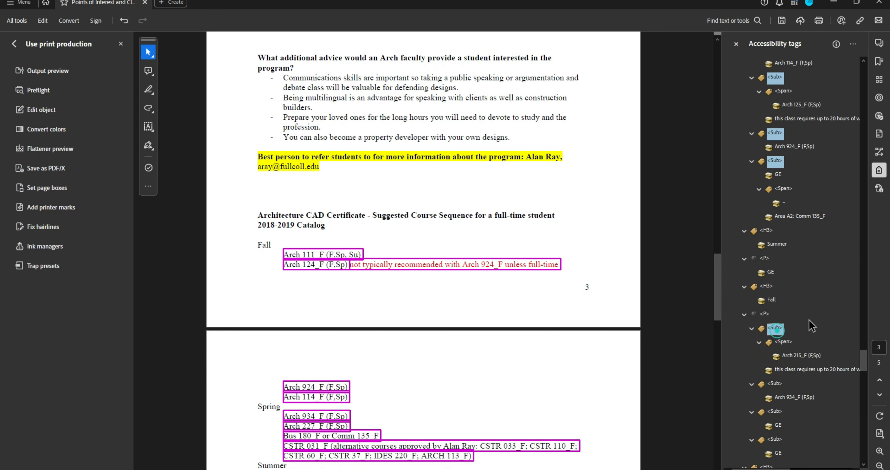
left_click(774, 383, "ctrl")
left_click(774, 413, "ctrl")
left_click(775, 440, "ctrl")
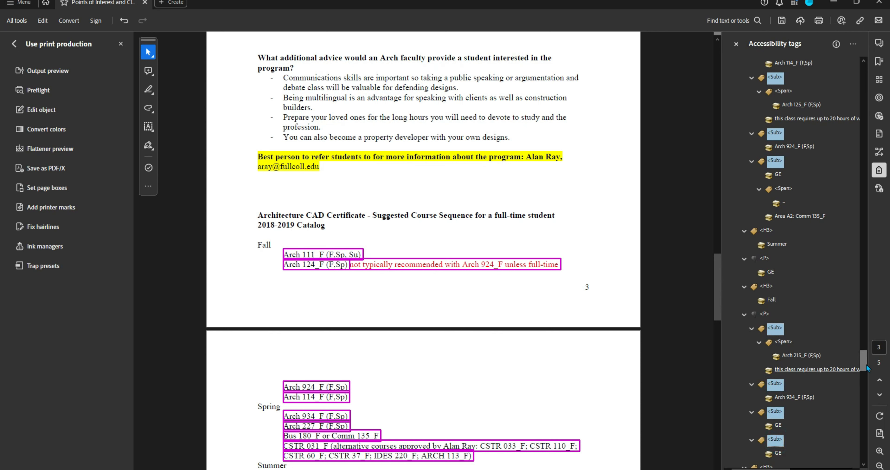
left_click_drag(864, 364, 866, 379)
left_click(775, 356, "ctrl")
left_click(775, 384, "ctrl")
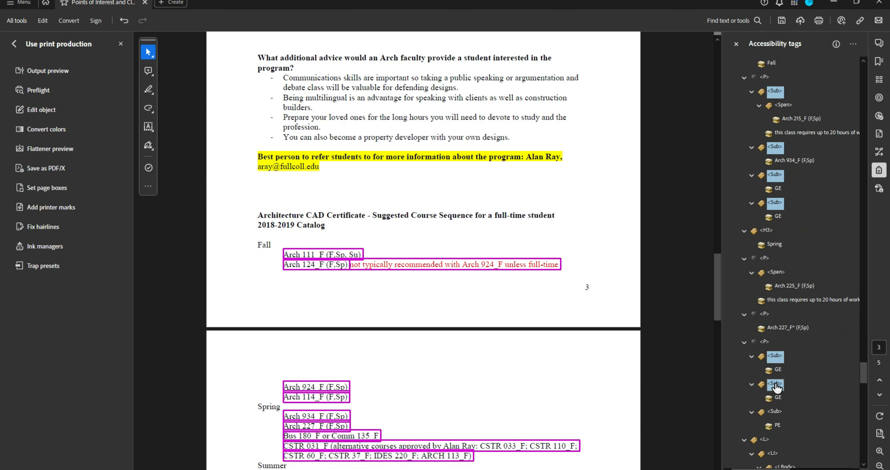
left_click(771, 413, "ctrl")
right_click(773, 363)
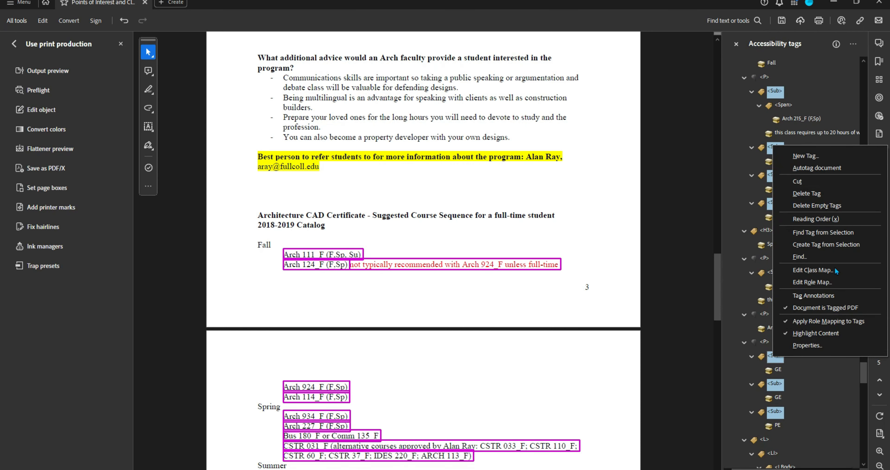
left_click(817, 342)
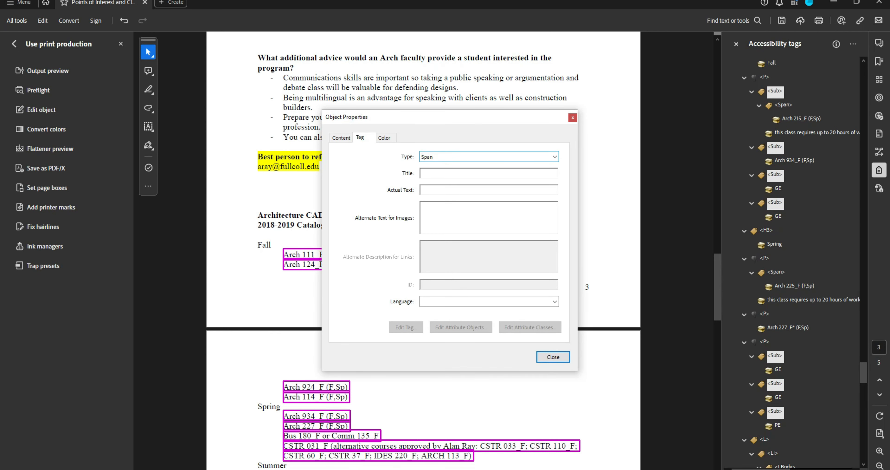
left_click(554, 359)
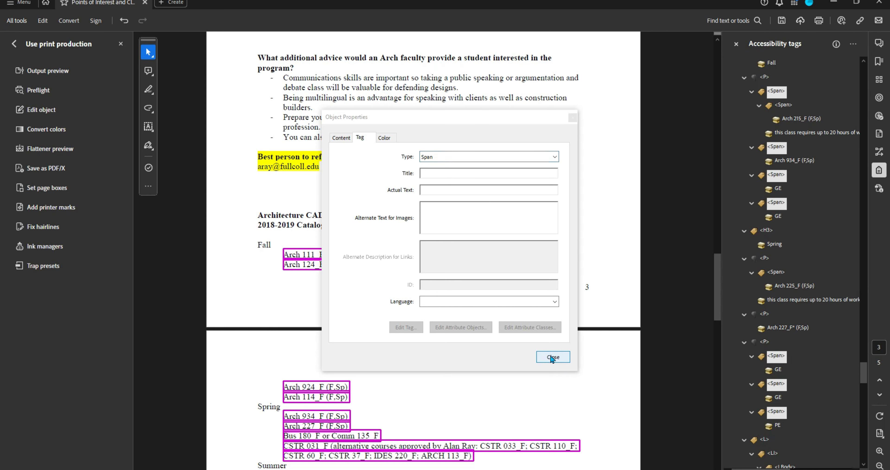
left_click(553, 358)
- Rename as Span the ParagraphSpan tag of "*Arch 227_F, Internship Class:" and the StyleSpan tags of "rd" and the Cal Poly and Woodbury University links
scroll(833, 377, "down", 3)
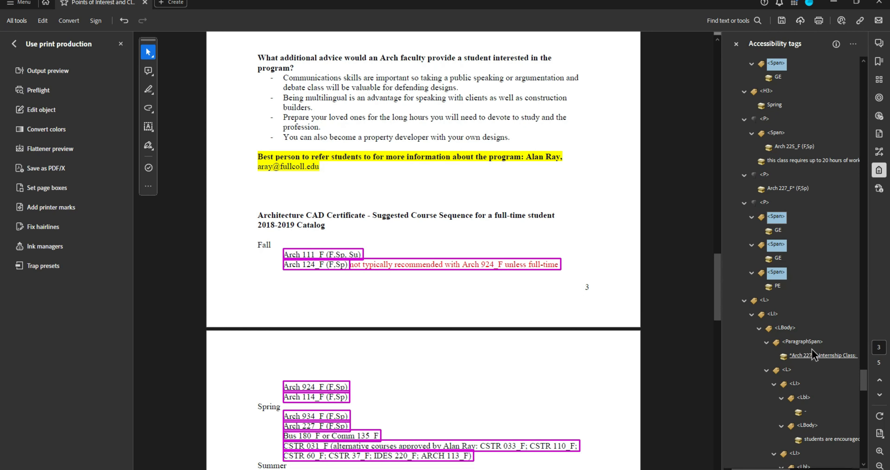
left_click(803, 341)
scroll(807, 347, "down", 3)
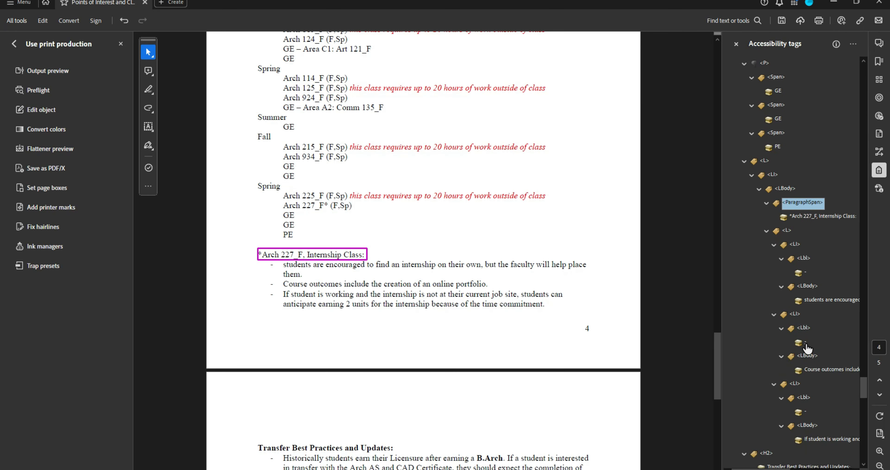
scroll(803, 352, "down", 2)
left_click(789, 401)
scroll(789, 400, "down", 1)
scroll(808, 375, "down", 2)
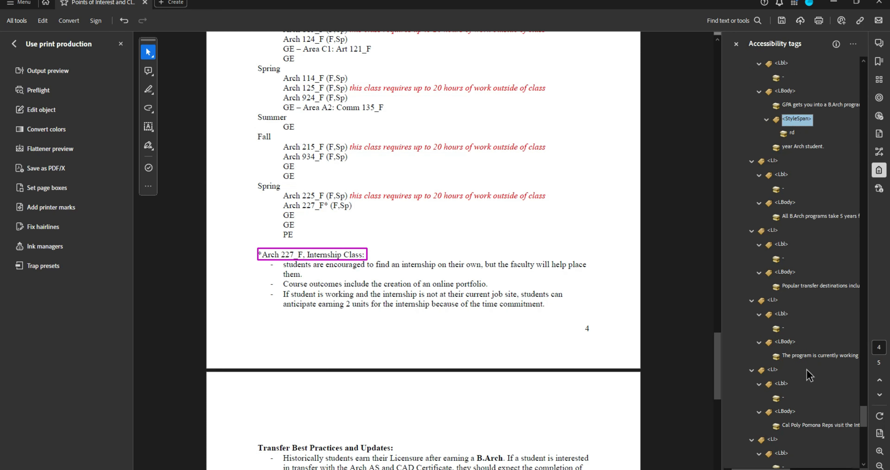
scroll(810, 328, "down", 1)
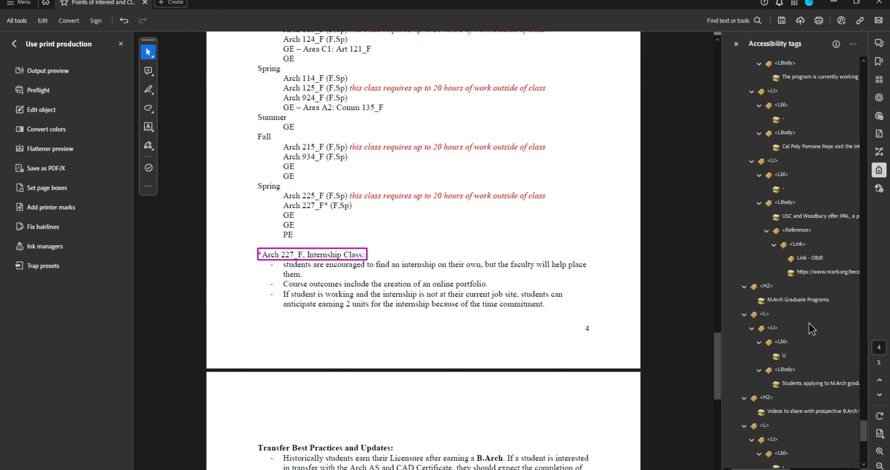
scroll(812, 328, "down", 1)
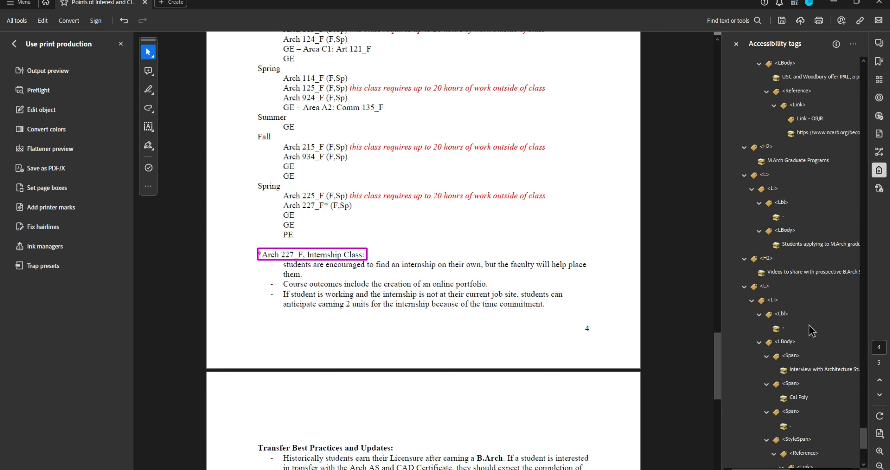
scroll(819, 345, "down", 2)
right_click(804, 410)
left_click(804, 412)
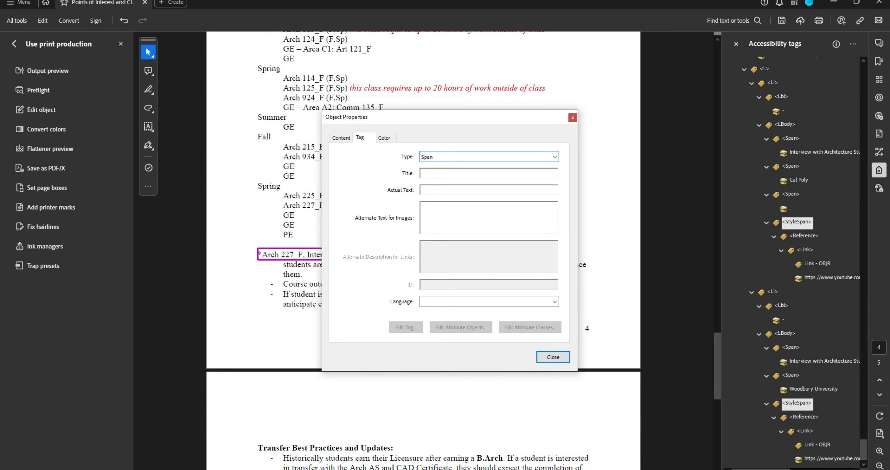
left_click(552, 357)
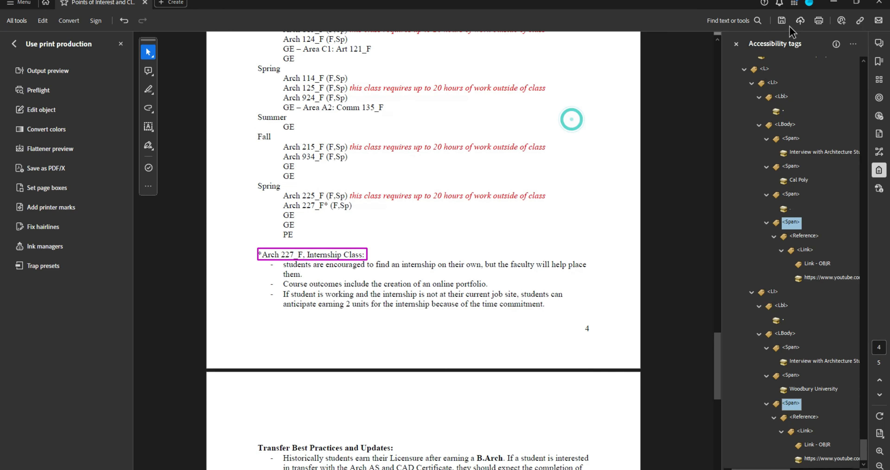
- Save the retagged PDF and load it into PAC 2021 for a new accessibility check
left_click(783, 21)
key("alt+Tab")
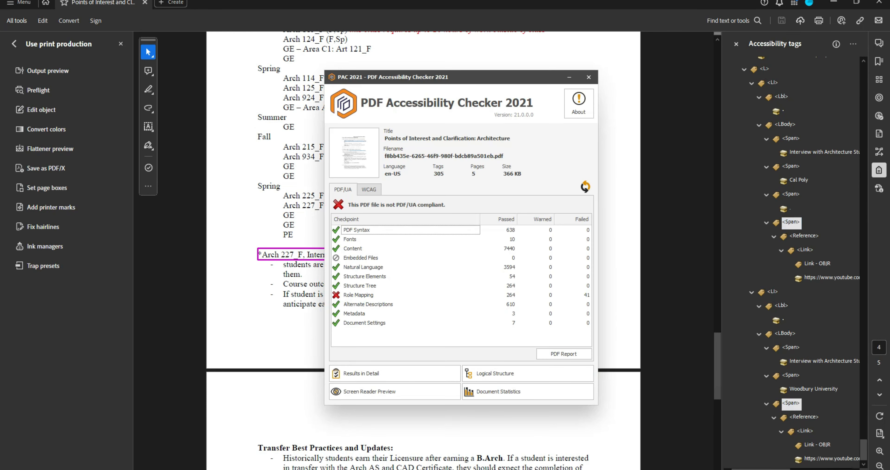
left_click_drag(0, 166, 375, 166)
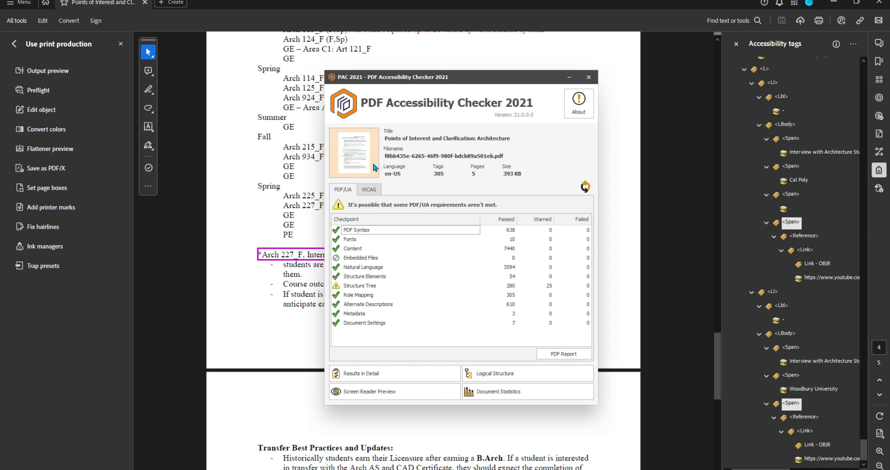
- Examine the possibly inappropriate "Span" structure elements in the detailed PAC report and see which page content they mark
left_click(400, 374)
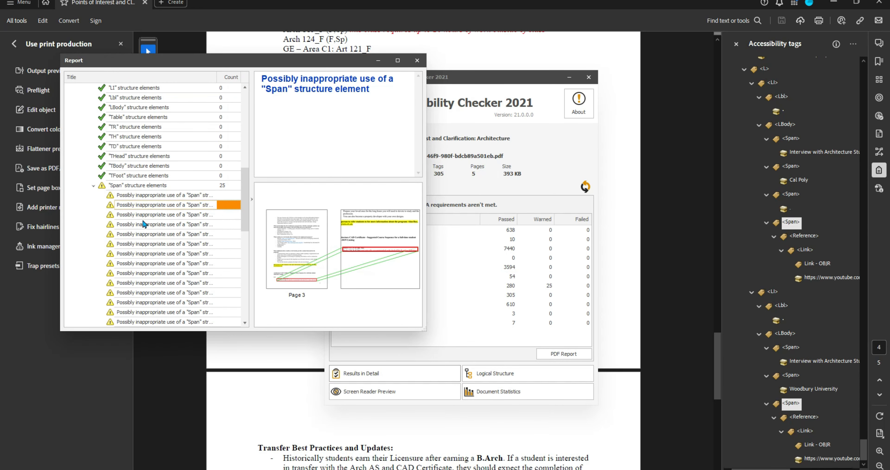
left_click(143, 223)
scroll(152, 234, "down", 7)
scroll(161, 236, "up", 7)
left_click(143, 197)
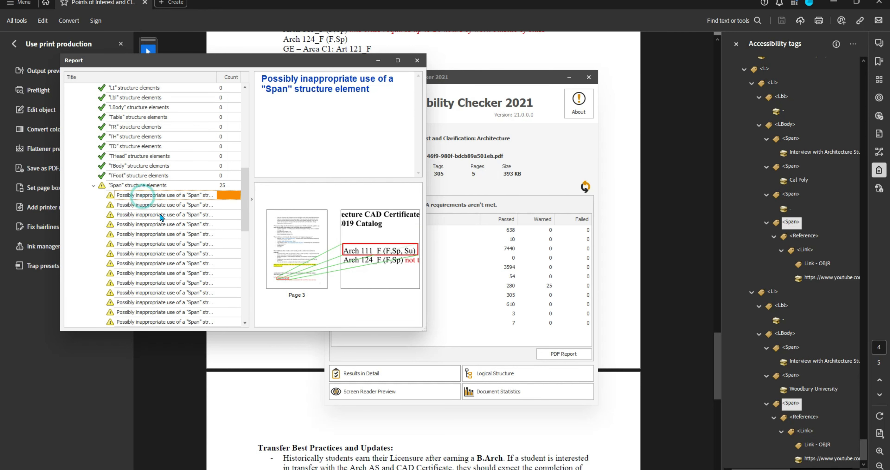
left_click(432, 52)
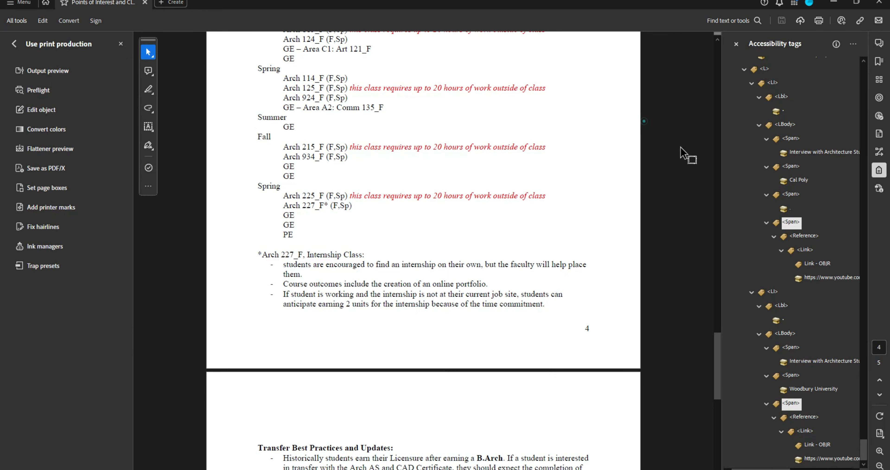
- Check the document's role map for custom roles in Acrobat and leave it without changes
right_click(799, 224)
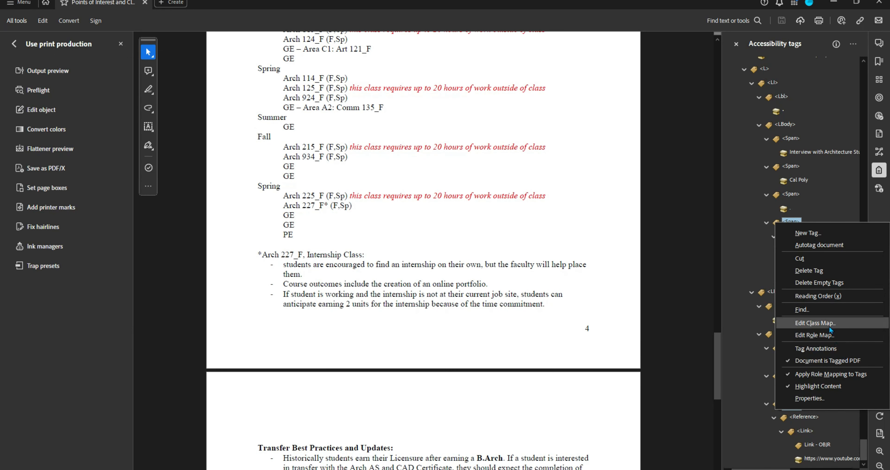
left_click(834, 333)
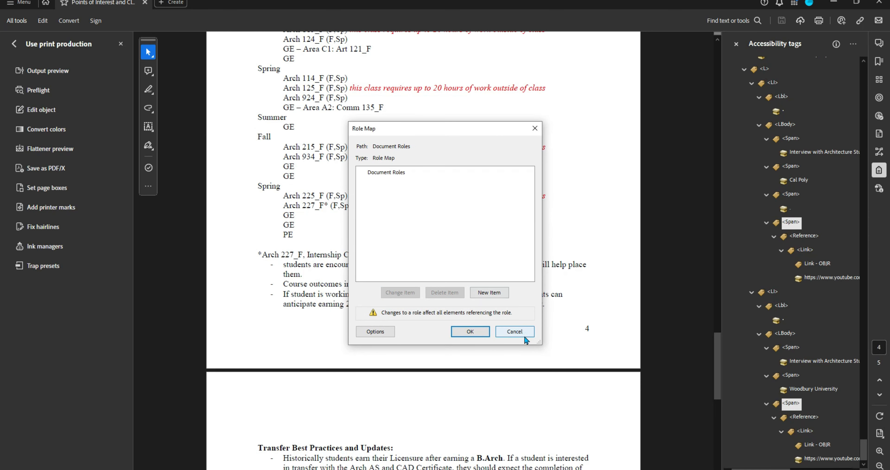
left_click(515, 331)
- Return to the Structure Tree check in PAC 2021, and locate the Span tags of Arch 111_F and Arch 124_F in Acrobat's tag tree
key("alt+Tab")
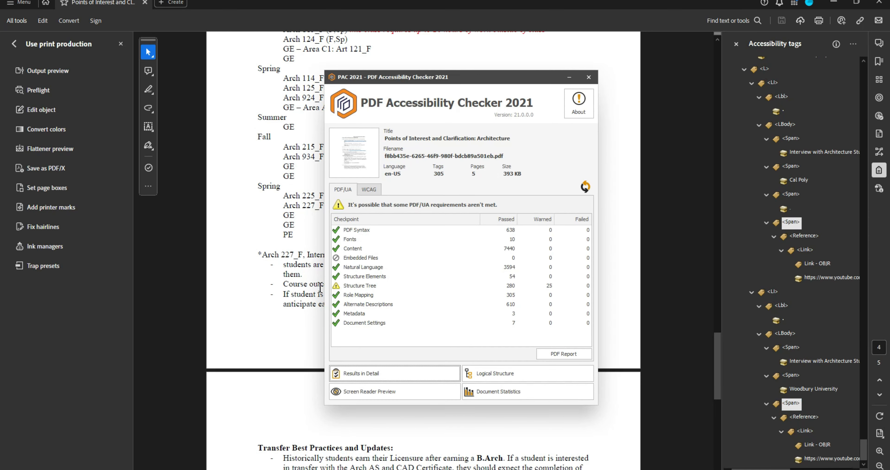
double_click(359, 286)
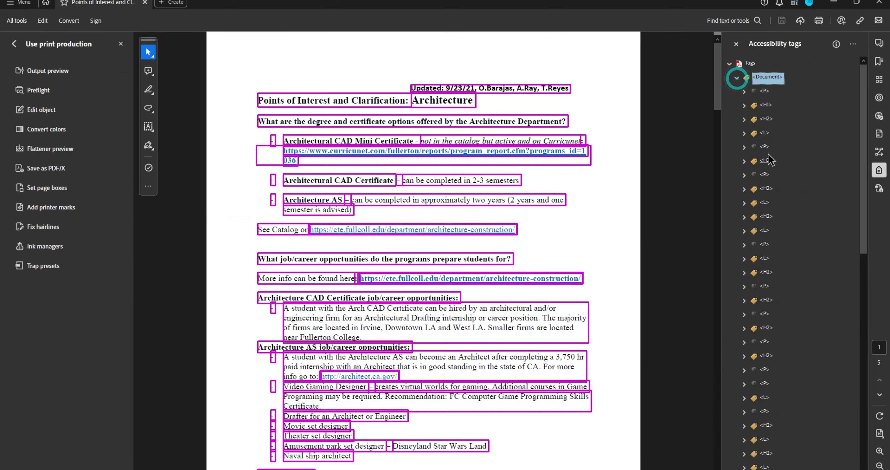
left_click(766, 145)
key("Down")
key("Down")
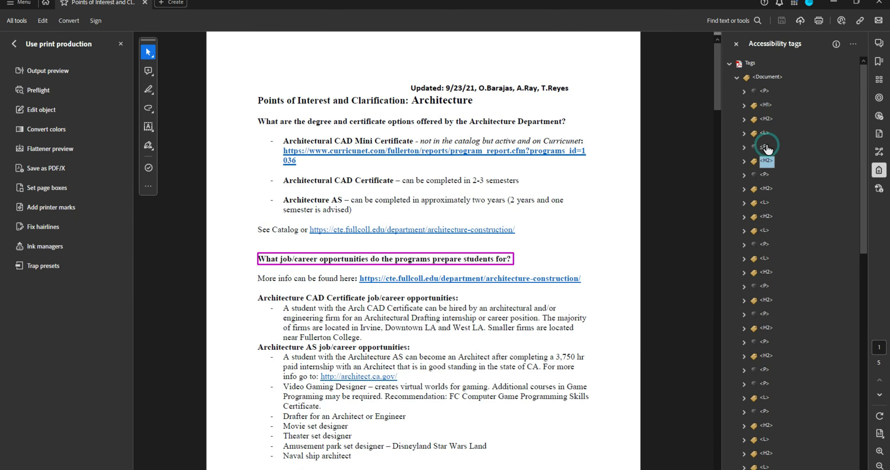
key("Down")
key("Down")
key("Down")
key("Down")
key("Down")
key("Down")
key("Down")
key("Down")
key("Down")
key("Down")
key("Down")
key("Down")
key("Down")
key("Down")
key("Down")
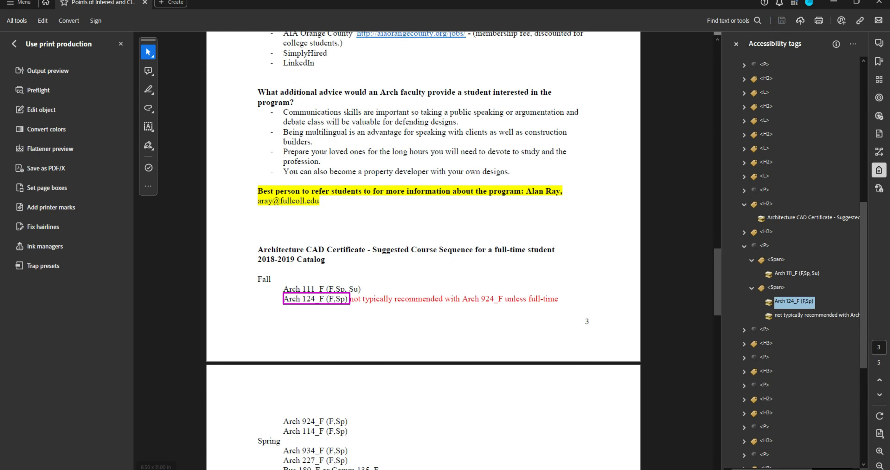
- Recheck the PDF in PAC 2021 and review the Structure Tree warnings in the detailed report
left_click(374, 468)
left_click(427, 78)
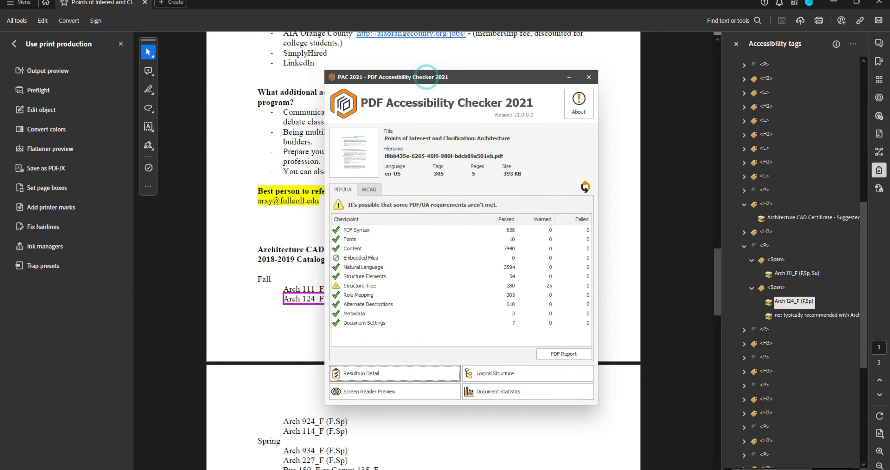
left_click(550, 286)
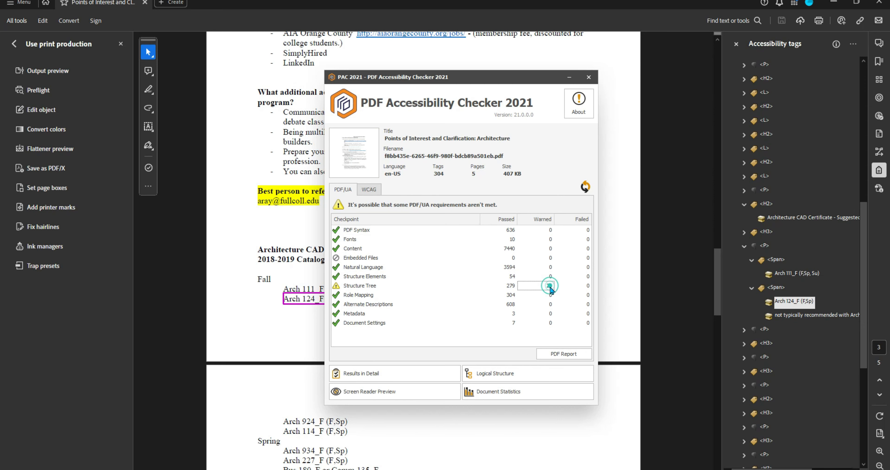
double_click(543, 284)
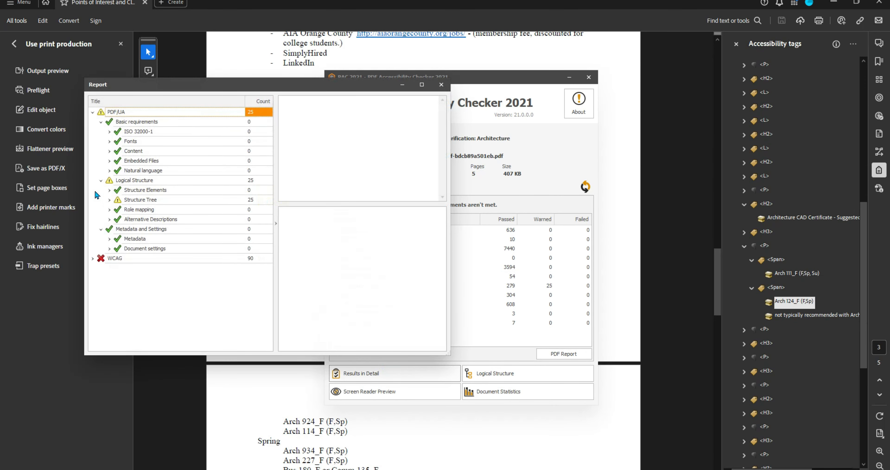
scroll(162, 229, "down", 5)
scroll(162, 228, "up", 9)
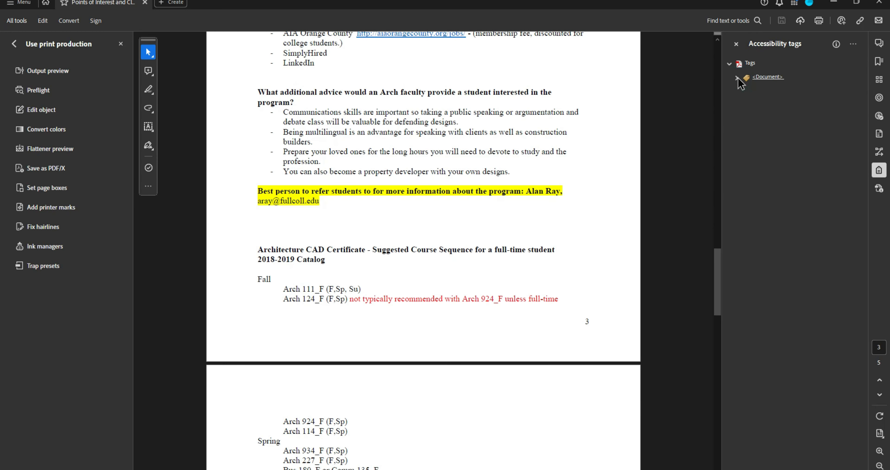
- Expand the entire tag tree in Acrobat and go through it to the P tag holding Arch 111_F and Arch 124_F under Fall
left_click(738, 78, "ctrl")
scroll(797, 247, "down", 15)
scroll(794, 297, "up", 10)
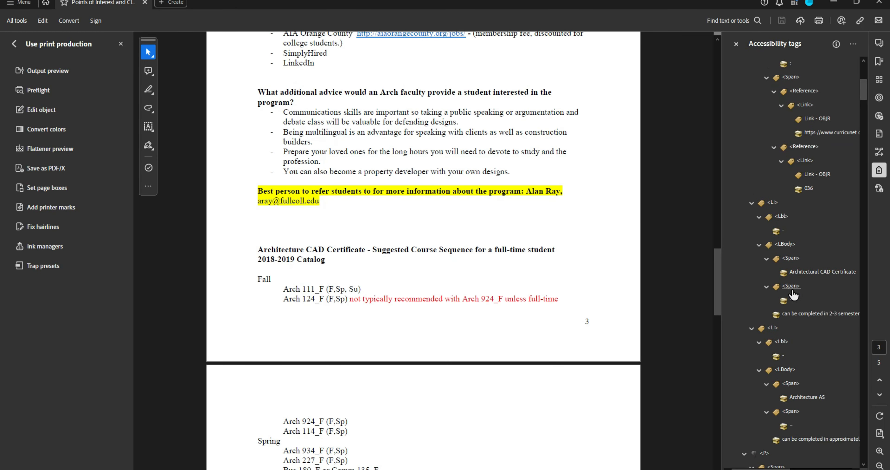
left_click(799, 276)
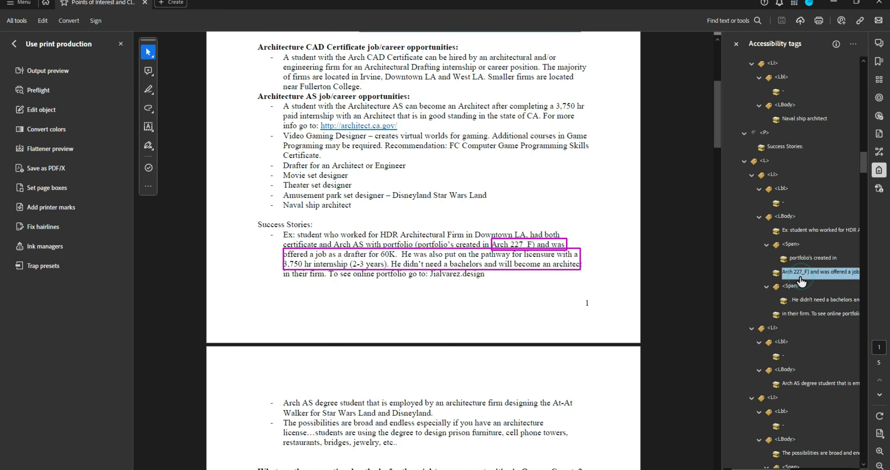
key("Down")
key("Down")
key("Down")
key("Down")
key("Down")
key("Down")
key("Down")
key("Down")
key("Down")
key("Down")
key("Down")
key("Down")
key("Down")
key("Down")
key("Down")
key("Down")
key("Down")
key("Down")
key("Down")
key("Down")
key("Down")
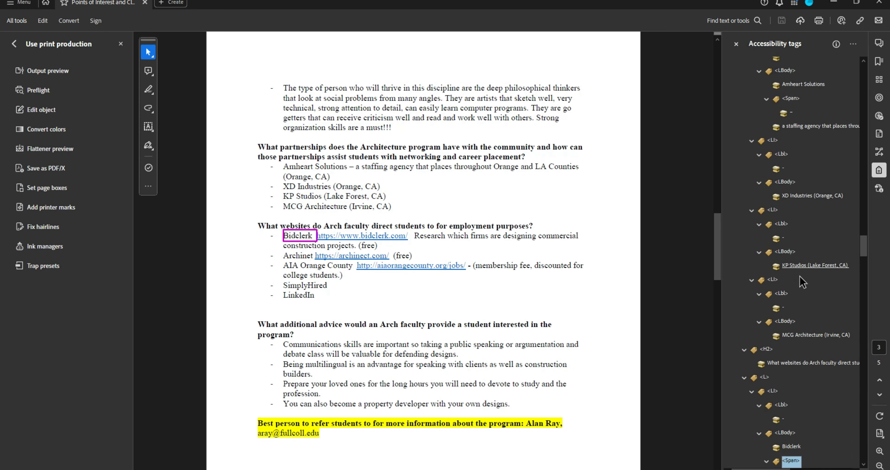
key("Down")
key("Down")
key("Down")
key("Down")
key("Down")
key("Down")
key("Down")
key("Down")
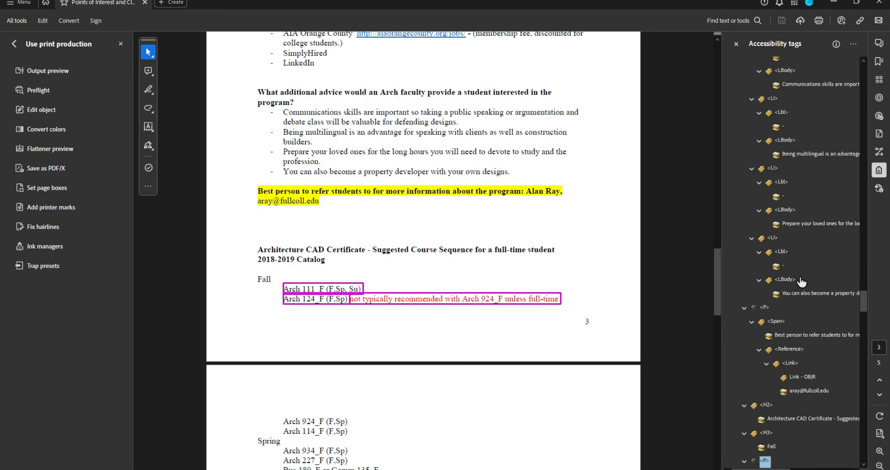
key("Up")
key("Up")
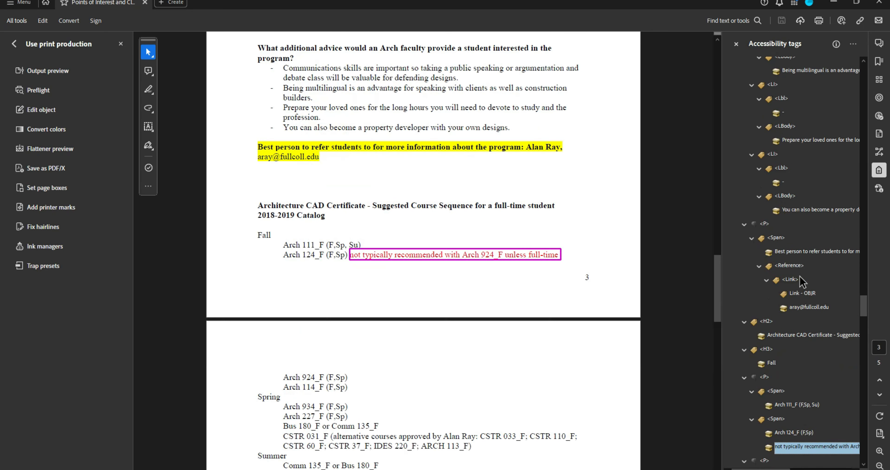
- Move the Arch 111_F and Arch 124_F content, including the red note, out of its Span tags into the parent P tag and delete the emptied Spans
left_click(794, 445, "ctrl")
left_click(805, 405, "ctrl")
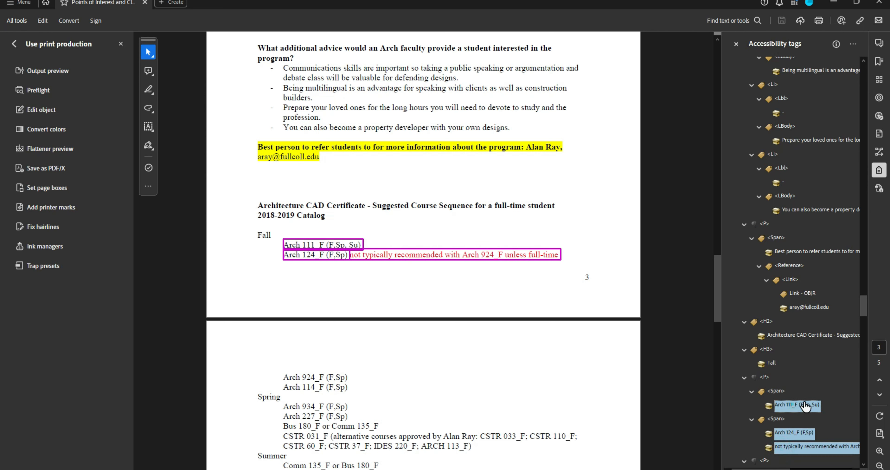
left_click_drag(766, 382, 766, 378)
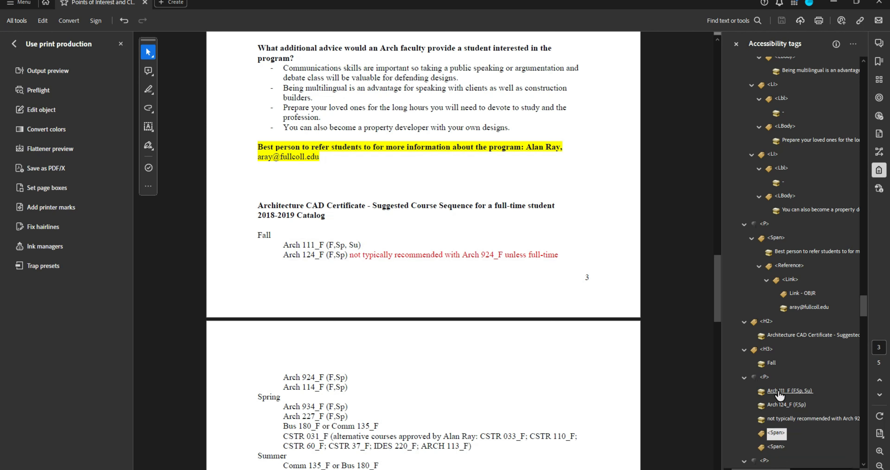
left_click(778, 447)
key("Delete")
key("Delete")
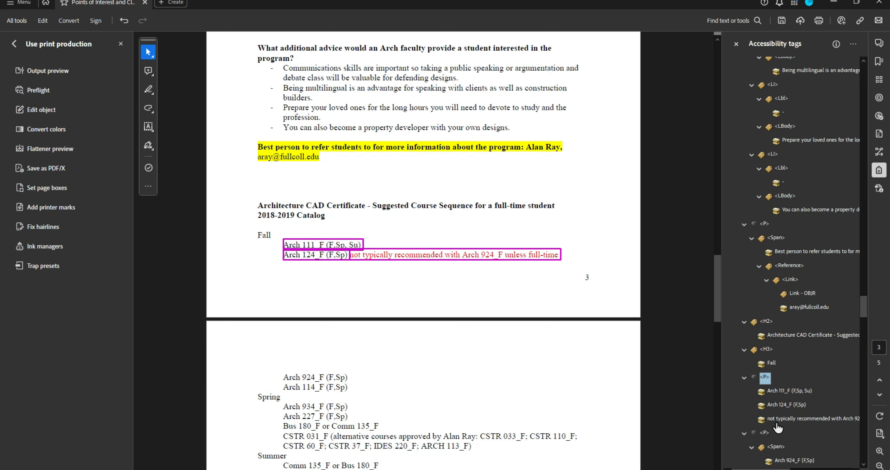
- Move the remaining CAD Certificate Fall and Spring course content, from Arch 924_F to CSTR 60_F, out of its Span tags into the parent P tags
scroll(782, 423, "down", 3)
left_click(799, 322)
left_click(796, 350, "ctrl")
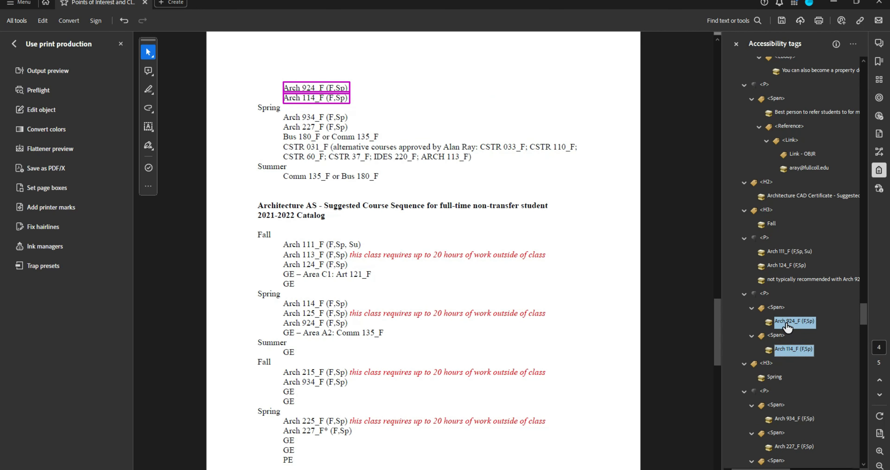
left_click_drag(768, 297, 767, 295)
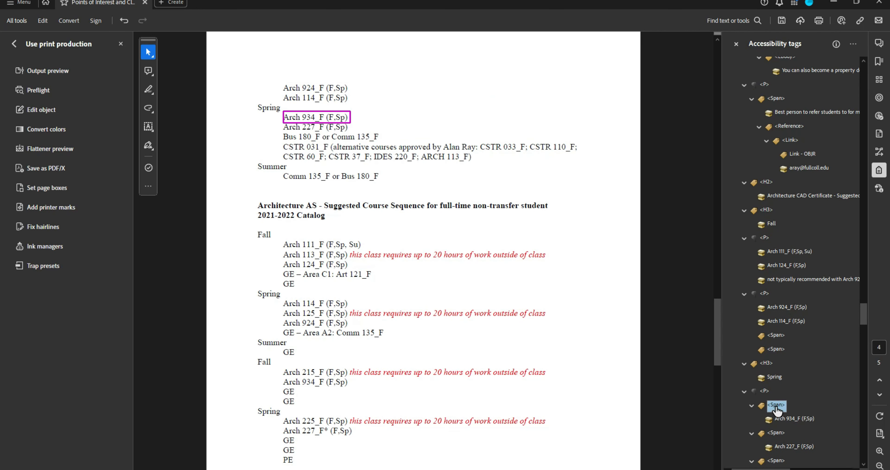
left_click(795, 418)
left_click(795, 448, "ctrl")
scroll(795, 448, "down", 3)
- Delete all emptied Span tags under the CAD Certificate's Fall and Spring P tags
left_click(780, 198)
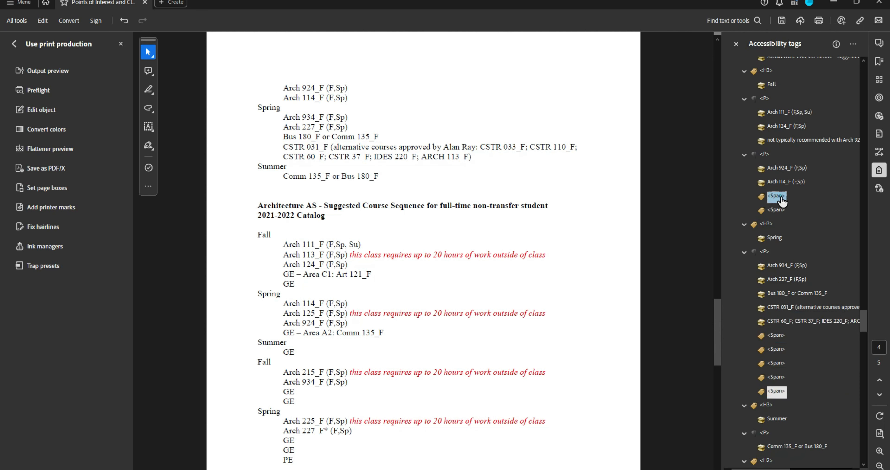
left_click(779, 210, "ctrl")
left_click(780, 335, "ctrl")
left_click(778, 392, "ctrl+shift")
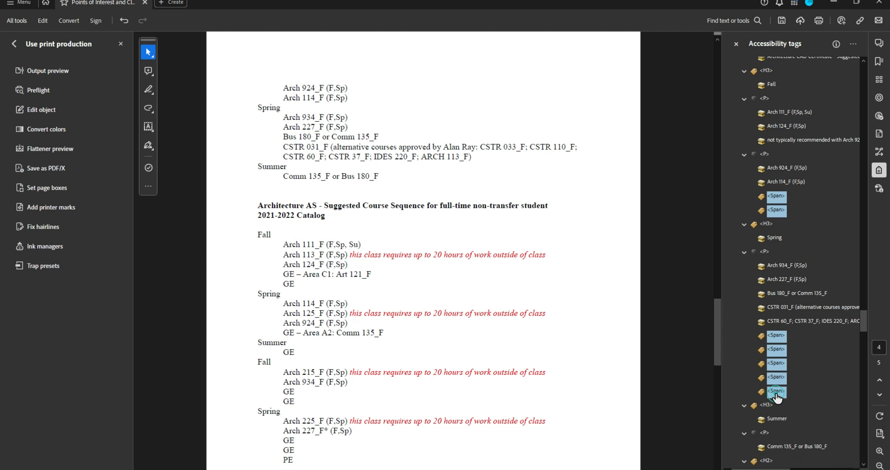
key("Delete")
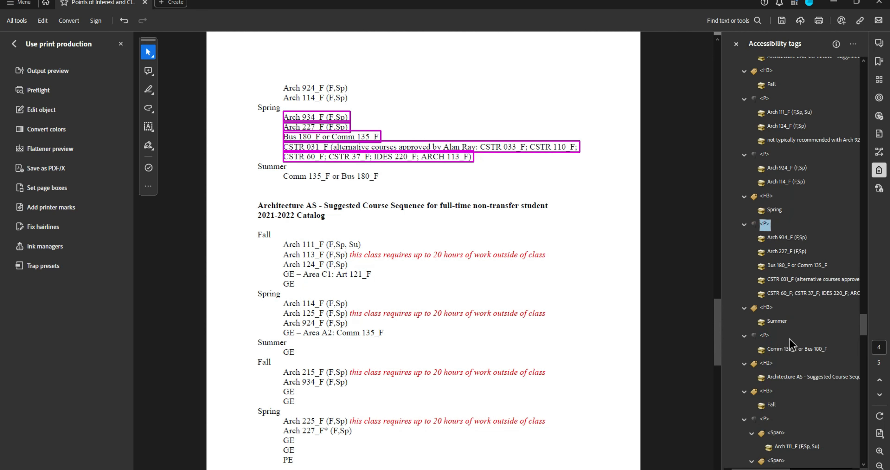
- Move the first Fall term's content in the Architecture AS sequence, from Arch 111_F to GE, into its P tag and delete the emptied Spans
scroll(790, 338, "down", 3)
left_click(795, 307)
left_click(778, 418, "shift")
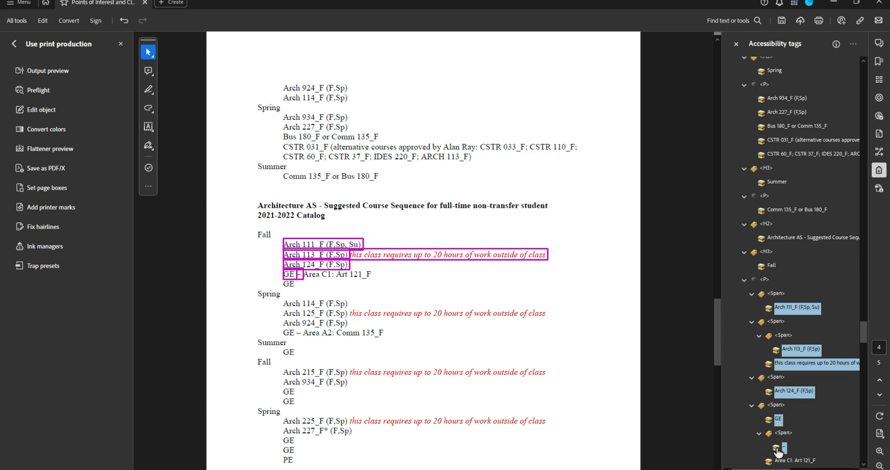
left_click(795, 459, "shift")
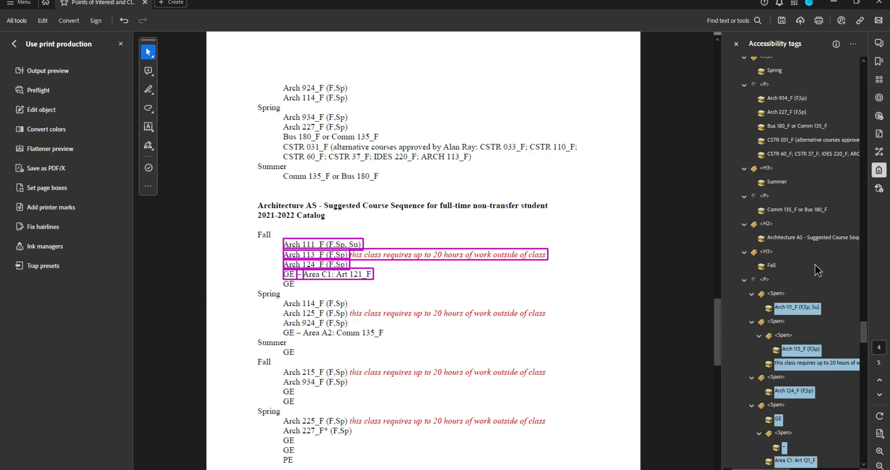
scroll(817, 269, "down", 6)
left_click(779, 211, "shift")
scroll(804, 235, "up", 3)
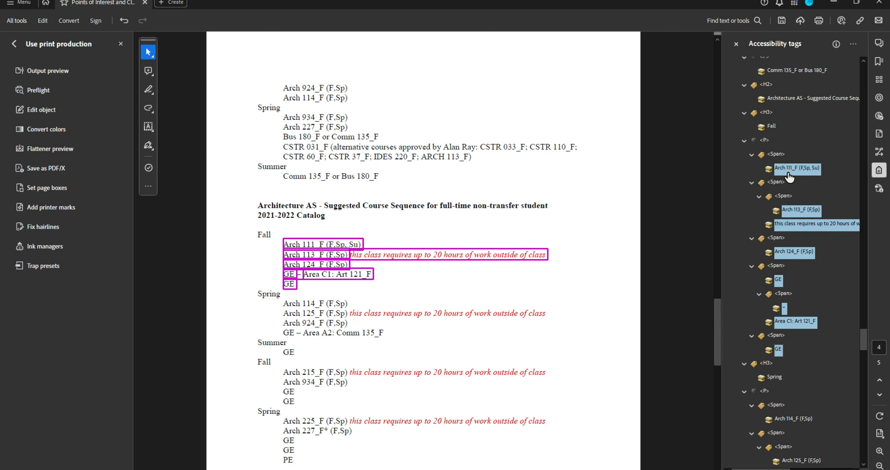
left_click(776, 321, "ctrl")
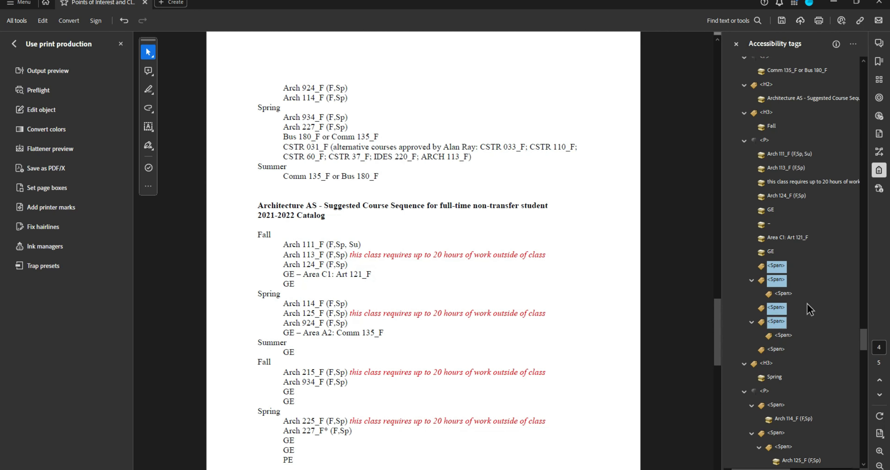
key("Delete")
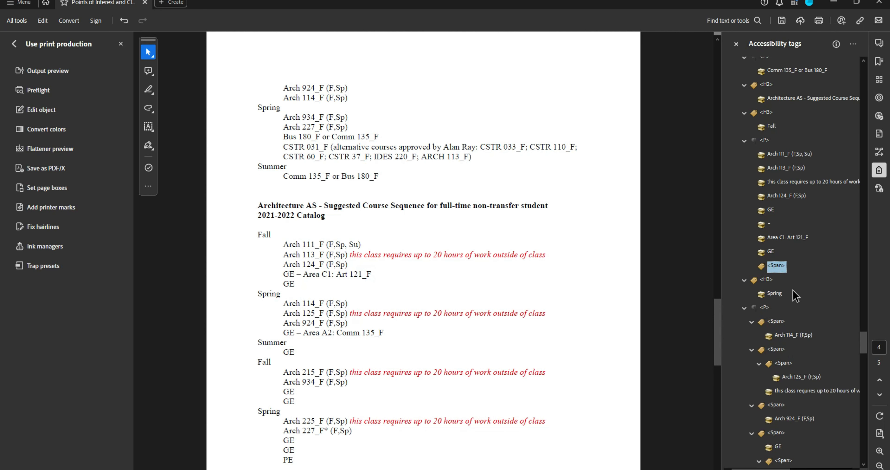
- Move Arch 114_F, Arch 125_F with its red note, and Arch 924_F out of their Span tags into the Architecture AS first Spring P tag
left_click(794, 404, "ctrl")
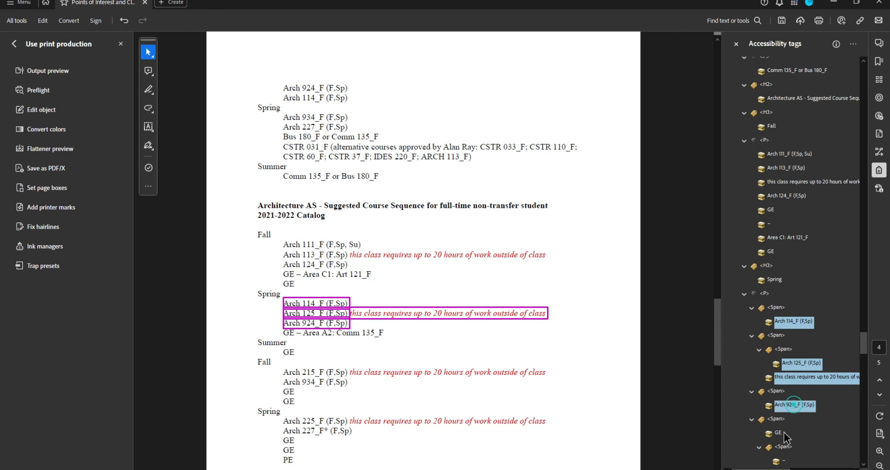
left_click(781, 433, "ctrl")
scroll(816, 415, "down", 3)
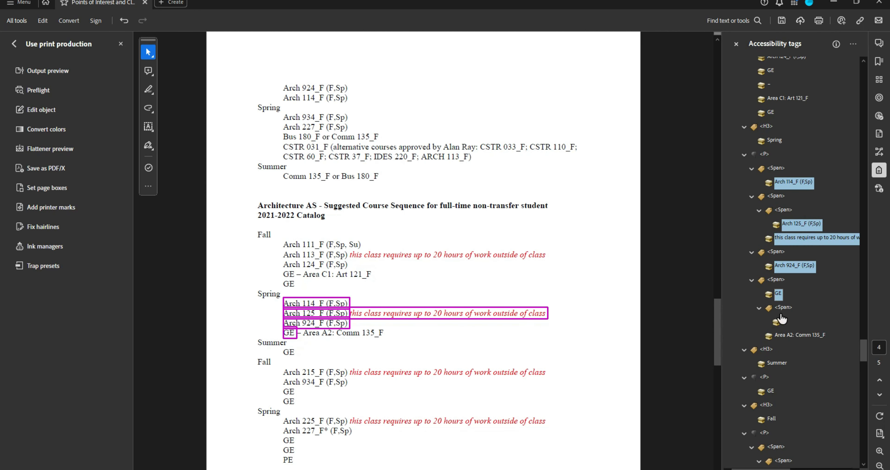
left_click(779, 335)
left_click(776, 323, "ctrl")
left_click(769, 293, "ctrl")
left_click(795, 265, "ctrl")
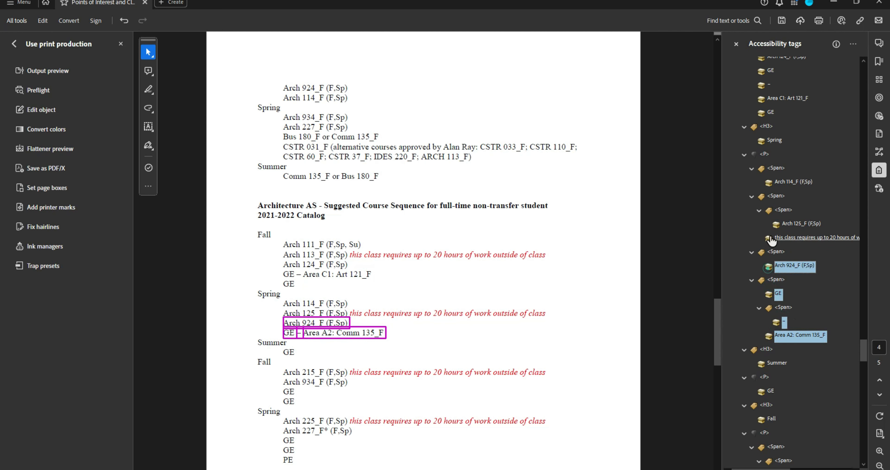
left_click(801, 223)
left_click(770, 183, "ctrl")
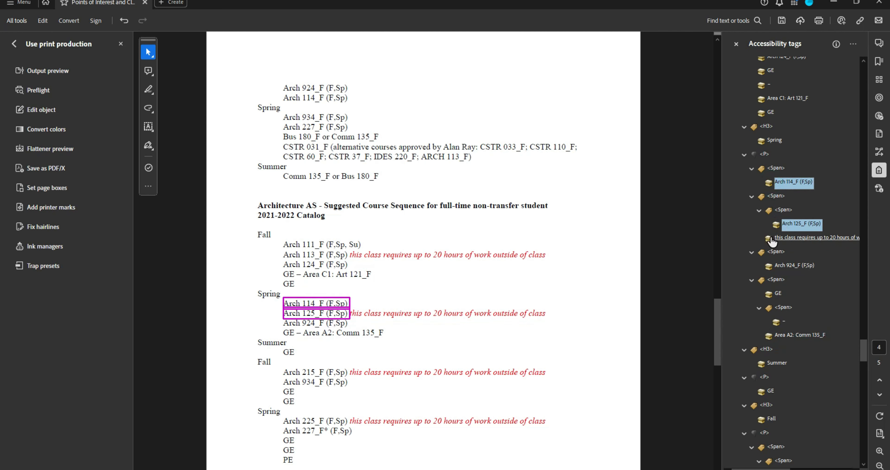
left_click(794, 265)
left_click(781, 183)
left_click(794, 265, "shift")
left_click_drag(785, 183, 766, 160)
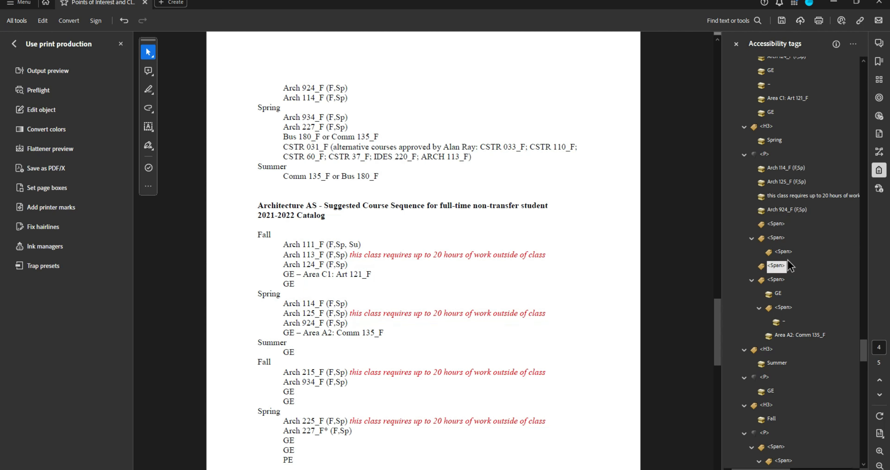
- Move the GE – Area A2: Comm 135_F content into the same Spring P tag and delete all emptied Spans there
left_click(777, 293)
left_click(798, 335, "shift")
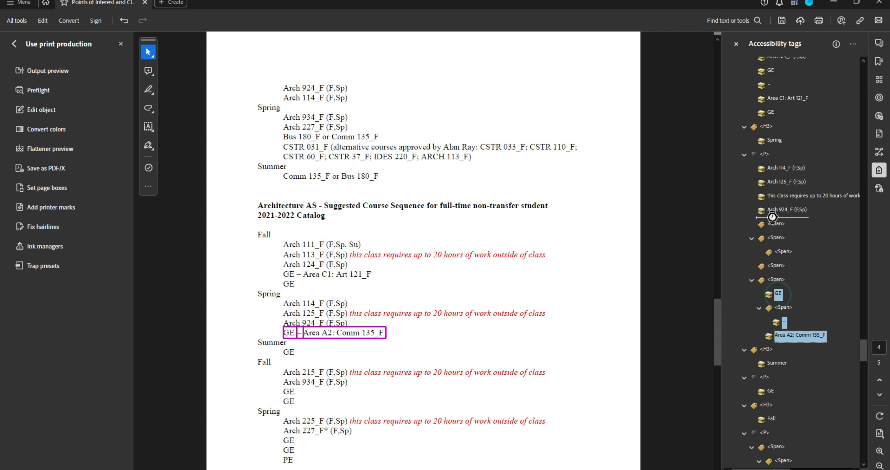
left_click_drag(798, 335, 790, 253)
left_click(778, 268)
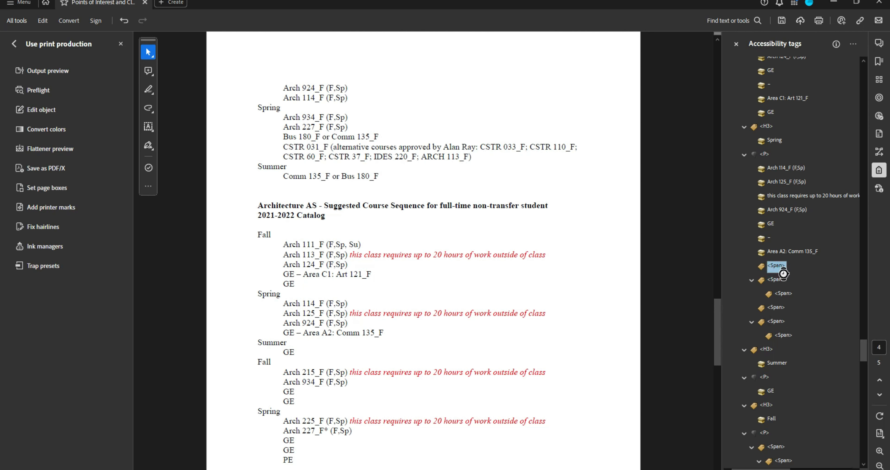
key("Delete")
key("Delete")
key("Delete")
key("Delete")
- Move the second Fall term's content, from Arch 215_F to the last GE, into its P tag and delete the emptied Spans
left_click(793, 388)
left_click(796, 405, "ctrl")
left_click(794, 433, "ctrl")
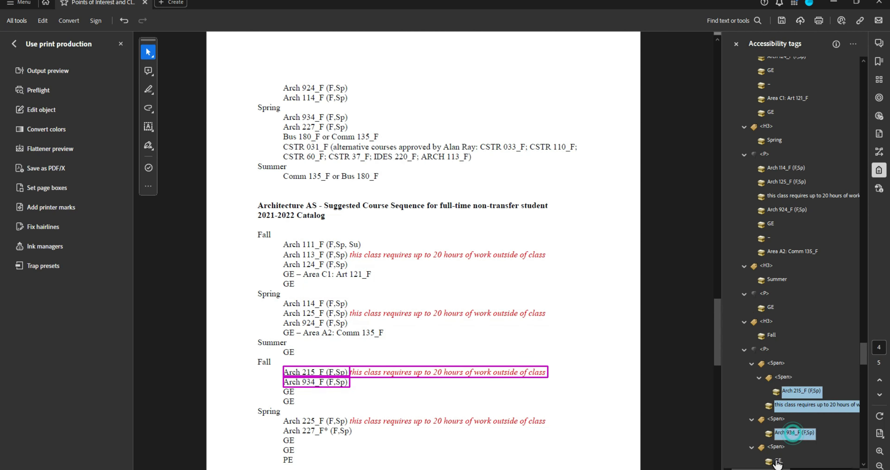
left_click(778, 461, "ctrl")
key("Delete")
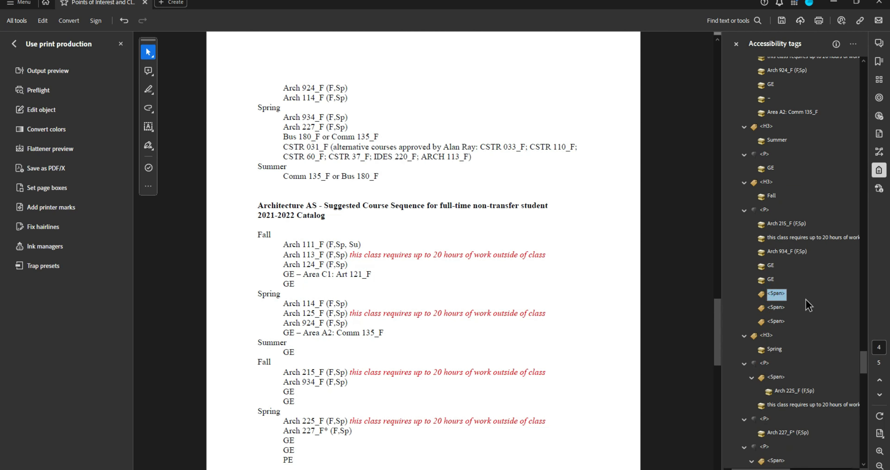
key("Delete")
key("Delete")
key("Delete")
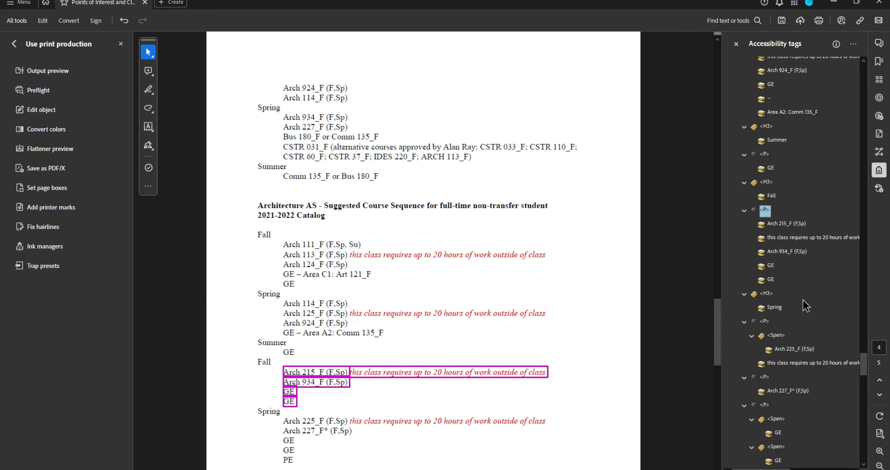
- Move the second Spring term's Arch 225_F and its GE, GE and PE content into their parent P tags and delete the emptied Spans
left_click(794, 348)
left_click(793, 362, "ctrl")
left_click(775, 419)
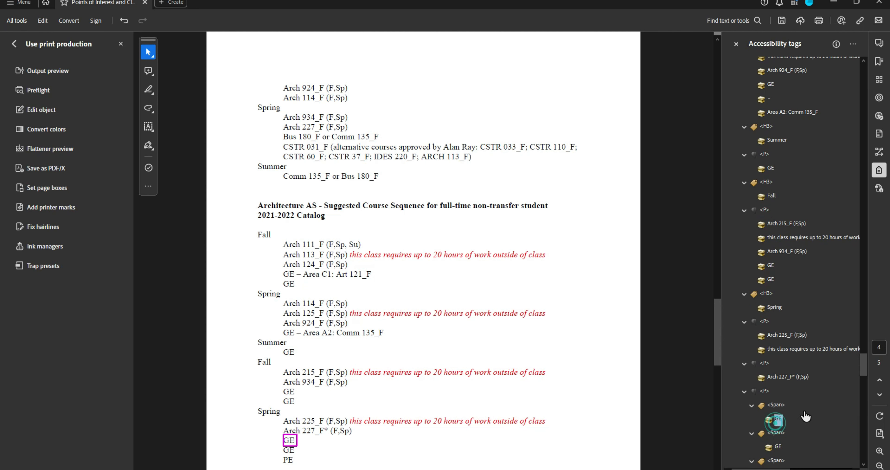
scroll(803, 416, "down", 3)
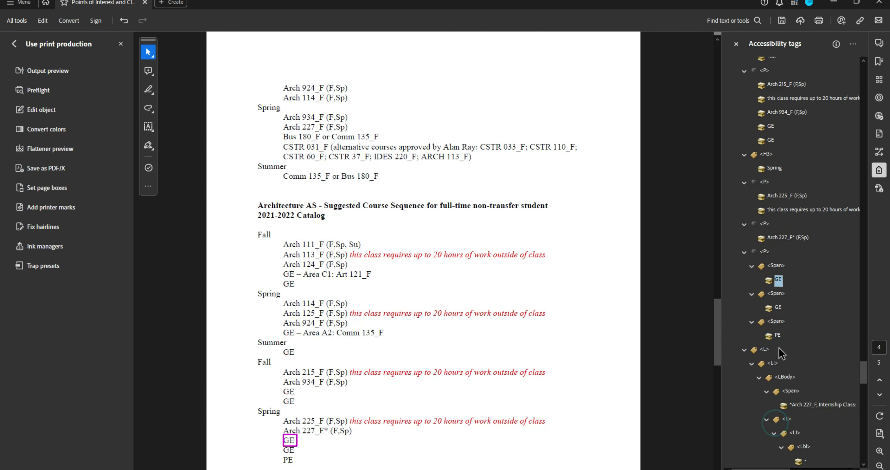
left_click(774, 308, "ctrl")
left_click(774, 335, "ctrl")
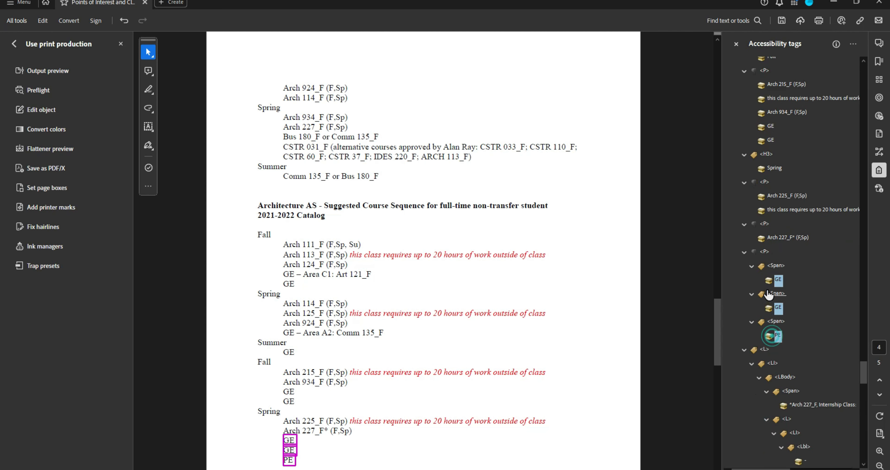
left_click_drag(763, 265, 764, 264)
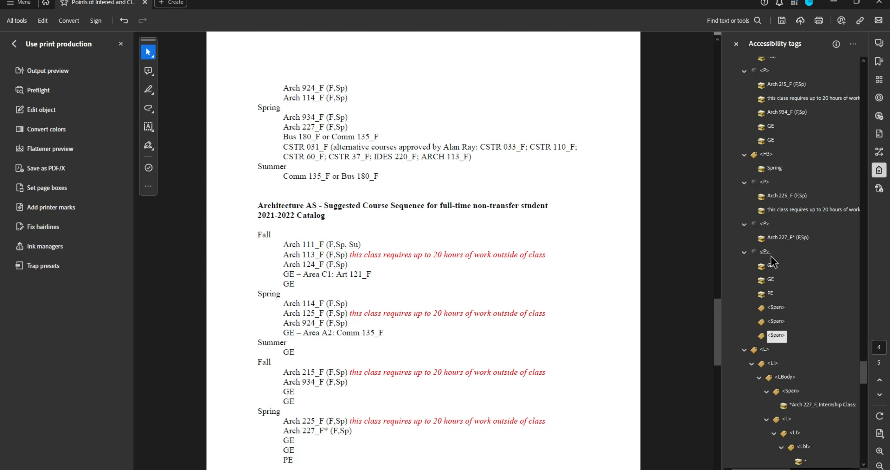
left_click(781, 305)
key("Delete")
key("Delete")
key("Delete")
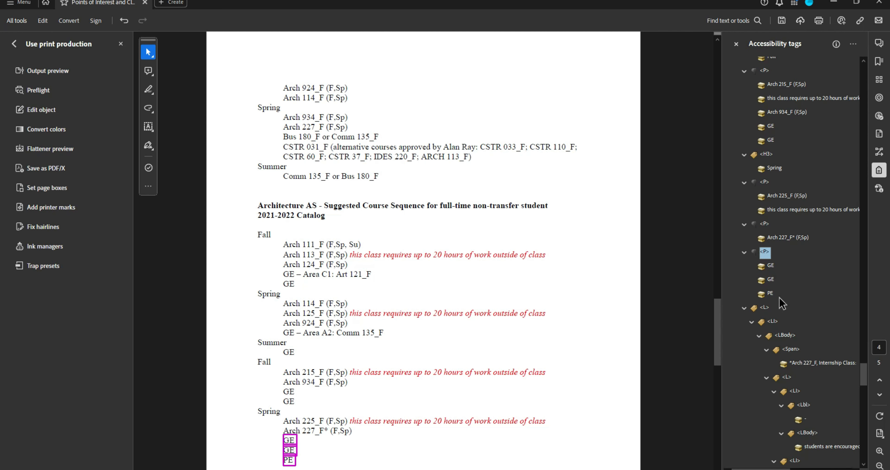
- Save the retagged PDF and switch to PAC 2021
left_click(781, 20)
key("alt+Tab")
left_click(442, 84)
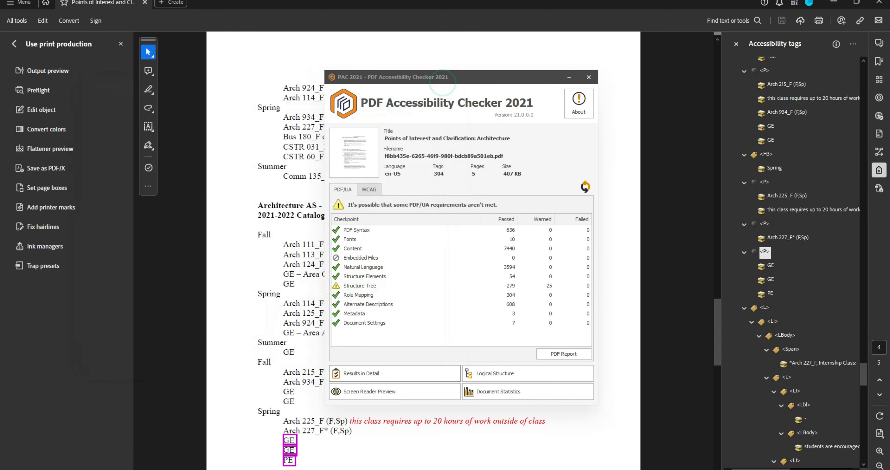